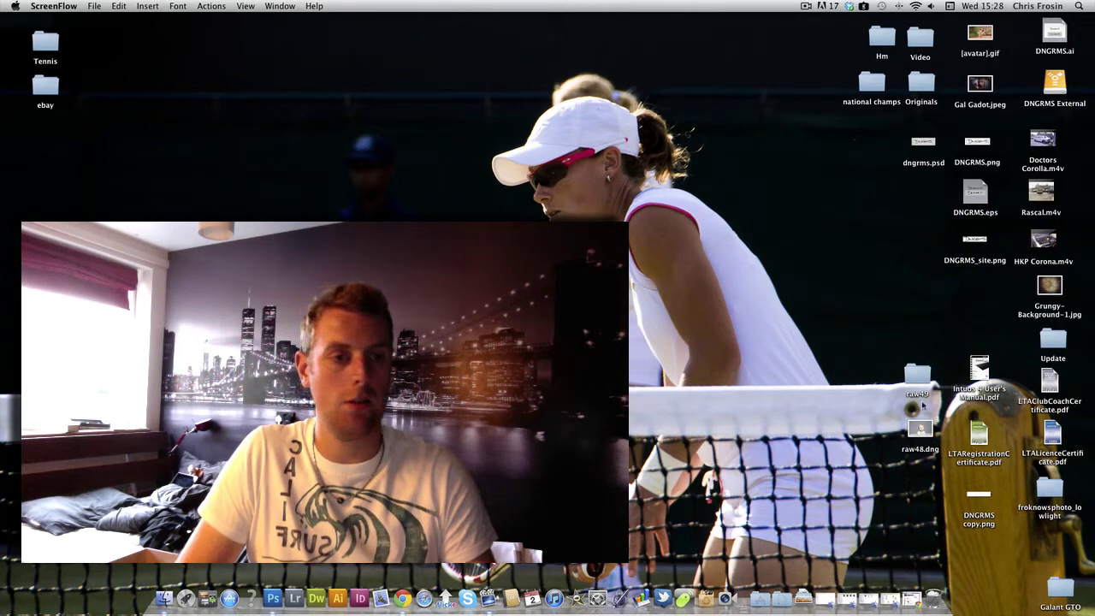
Move the raw48.dng icon and the raw49 folder to new spots on the desktop.
left_click_drag(917, 428, 1002, 590)
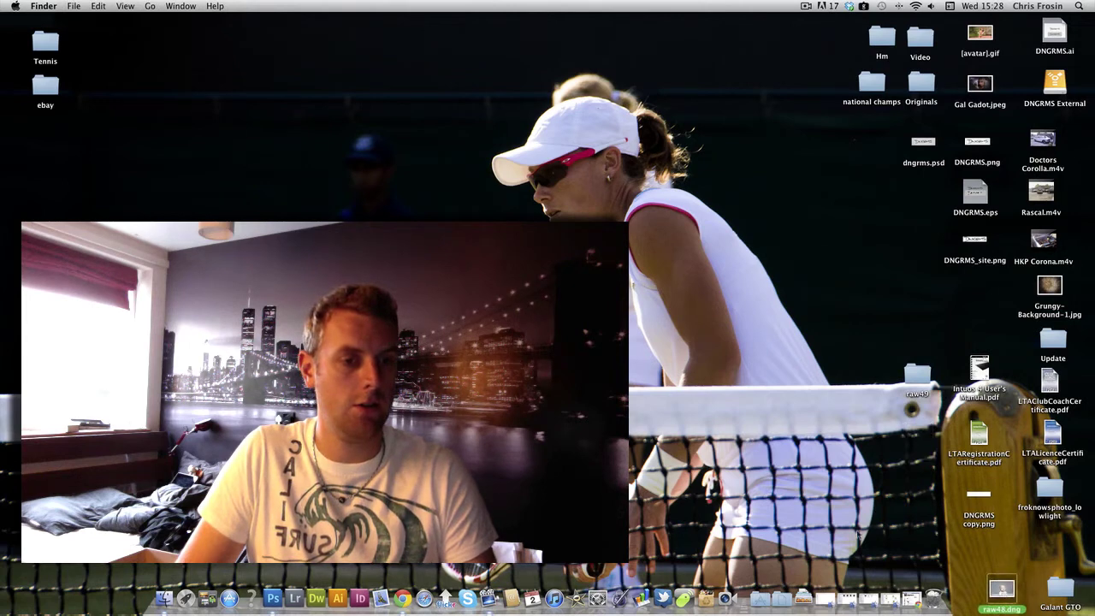
left_click_drag(917, 376, 913, 317)
Open the raw49 folder window and drag AWL_2039.nef onto Photoshop to open it.
double_click(905, 310)
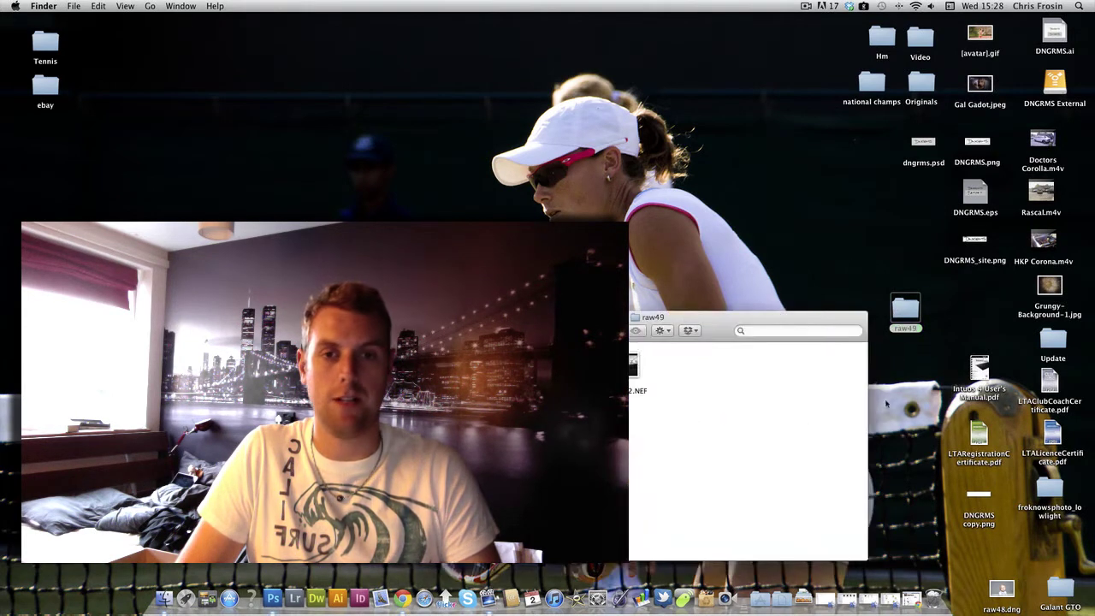
left_click_drag(919, 309, 989, 299)
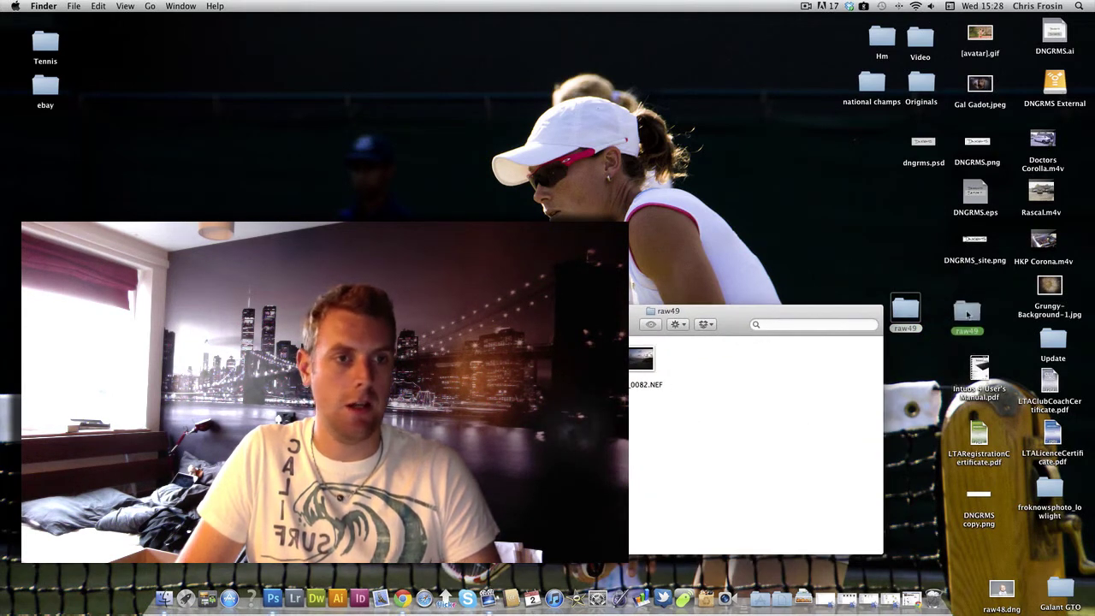
left_click_drag(821, 317, 828, 309)
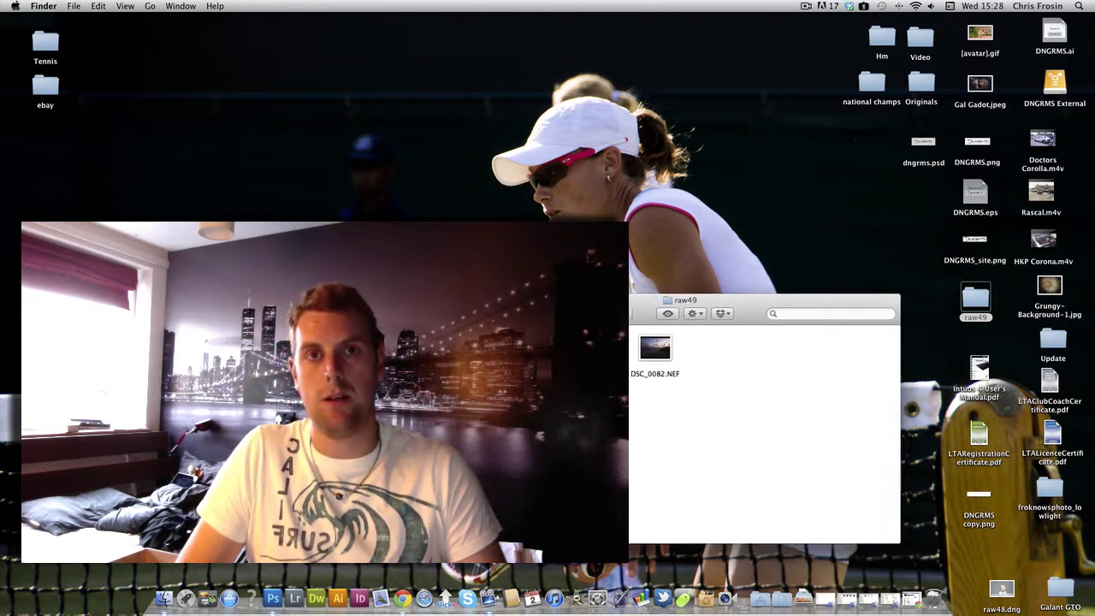
left_click_drag(741, 299, 748, 297)
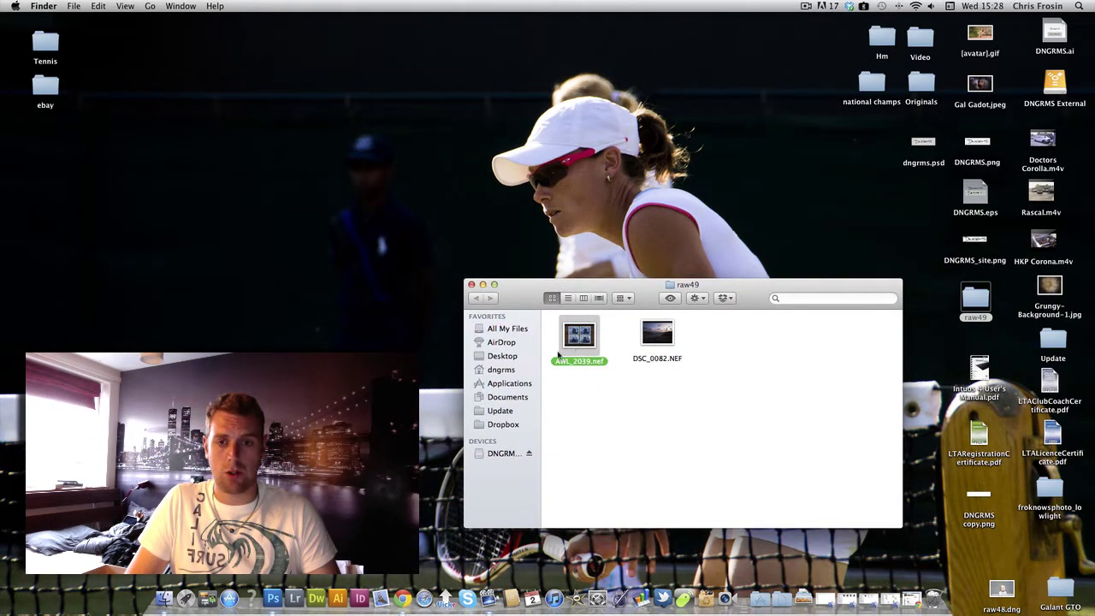
left_click_drag(579, 338, 273, 597)
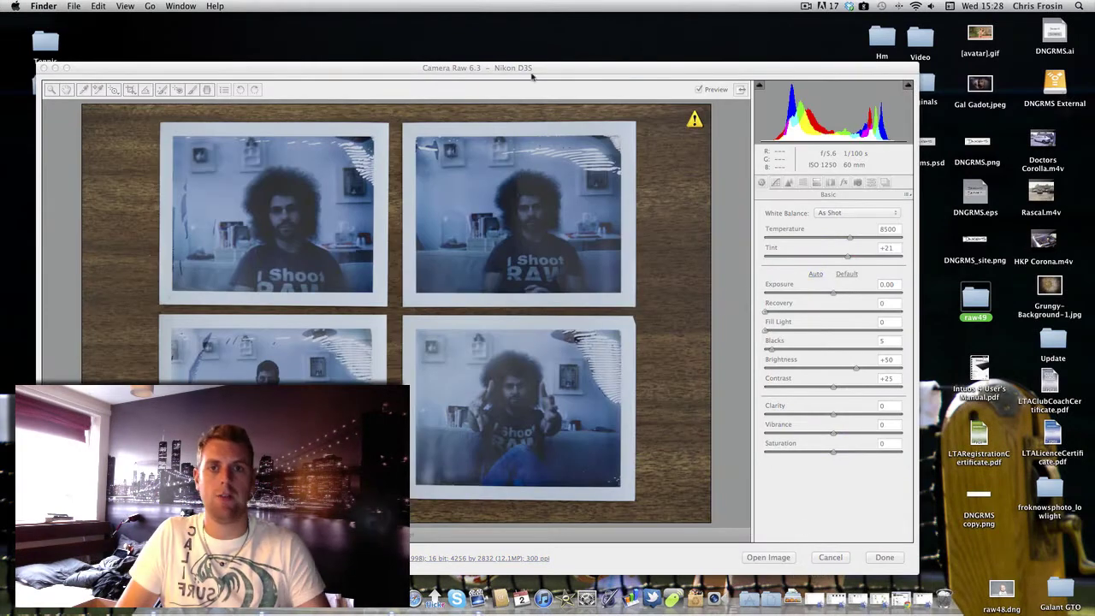
Bring Photoshop forward and nudge the Camera Raw dialog showing AWL_2039.nef into place.
left_click(528, 72)
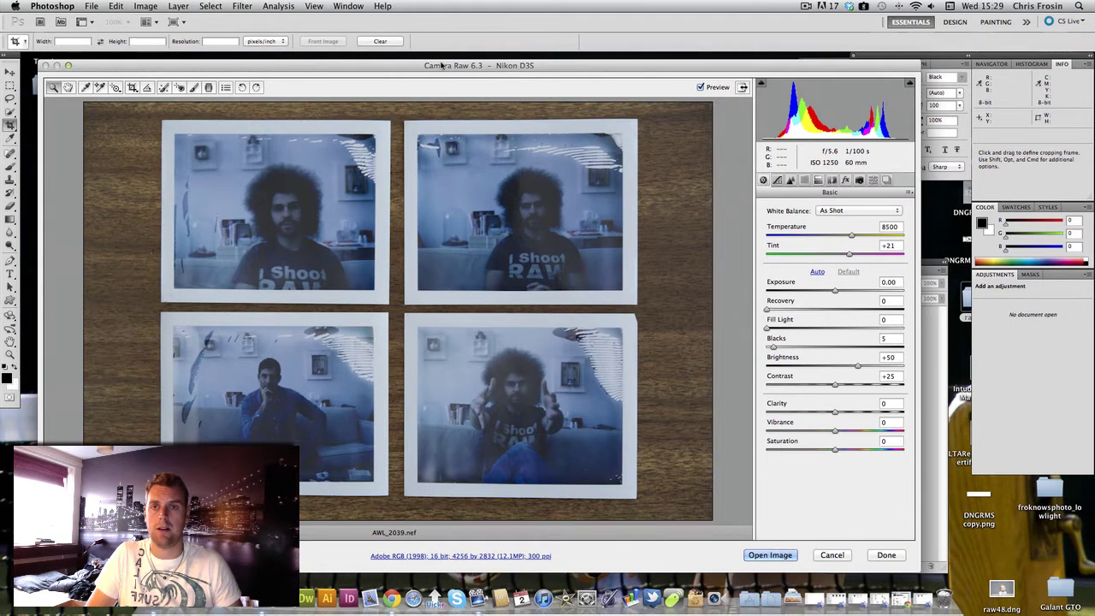
left_click_drag(441, 65, 436, 66)
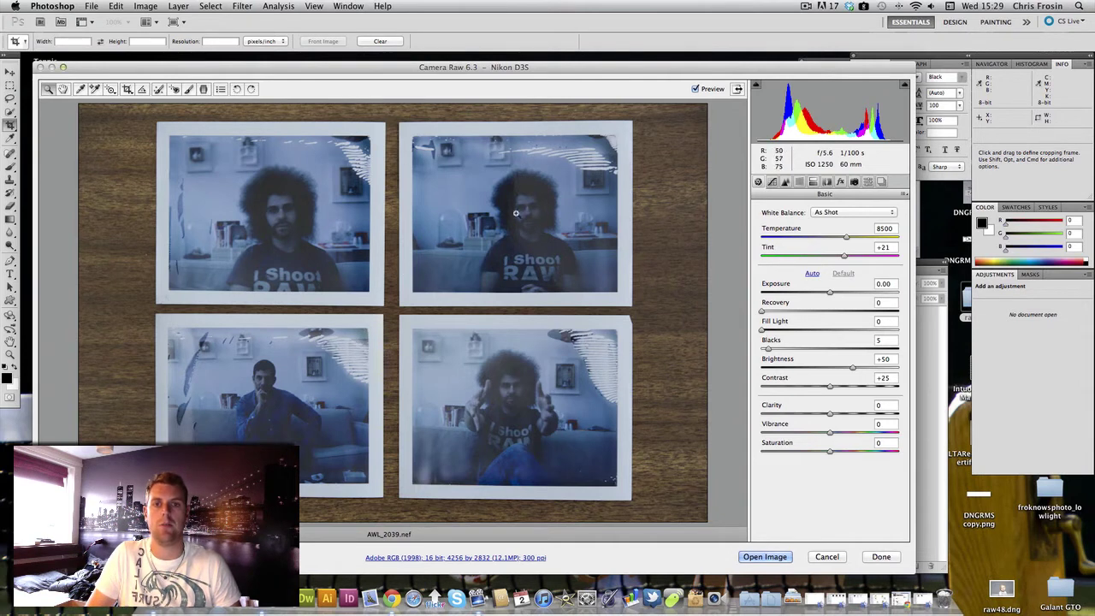
left_click_drag(400, 69, 395, 65)
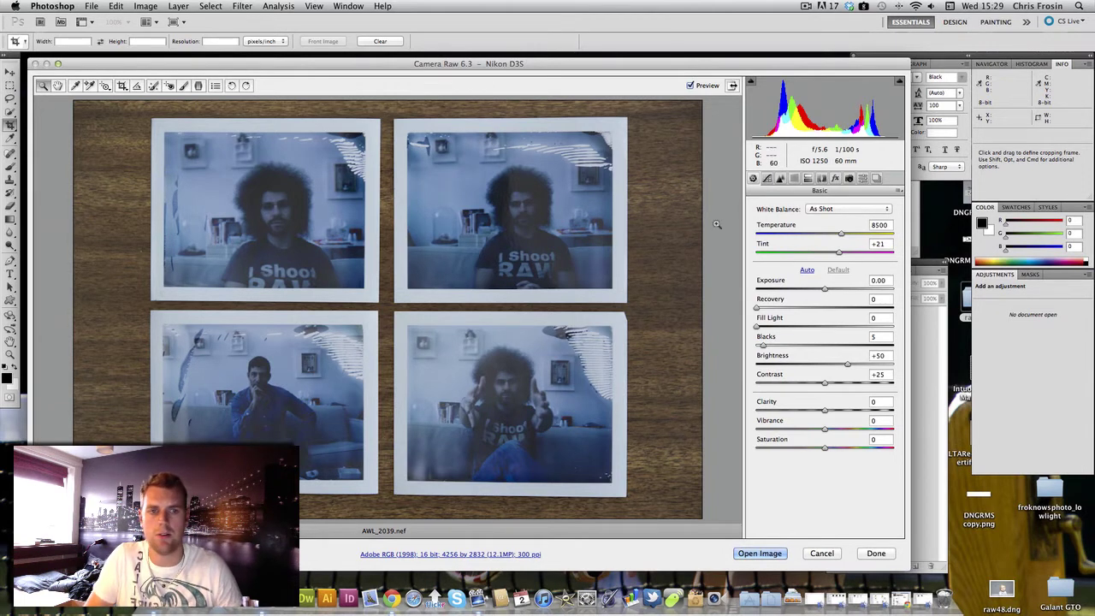
Set Exposure to +0.55, Fill Light to 13 and Contrast to +86.
left_click(825, 291)
left_click_drag(825, 290, 837, 293)
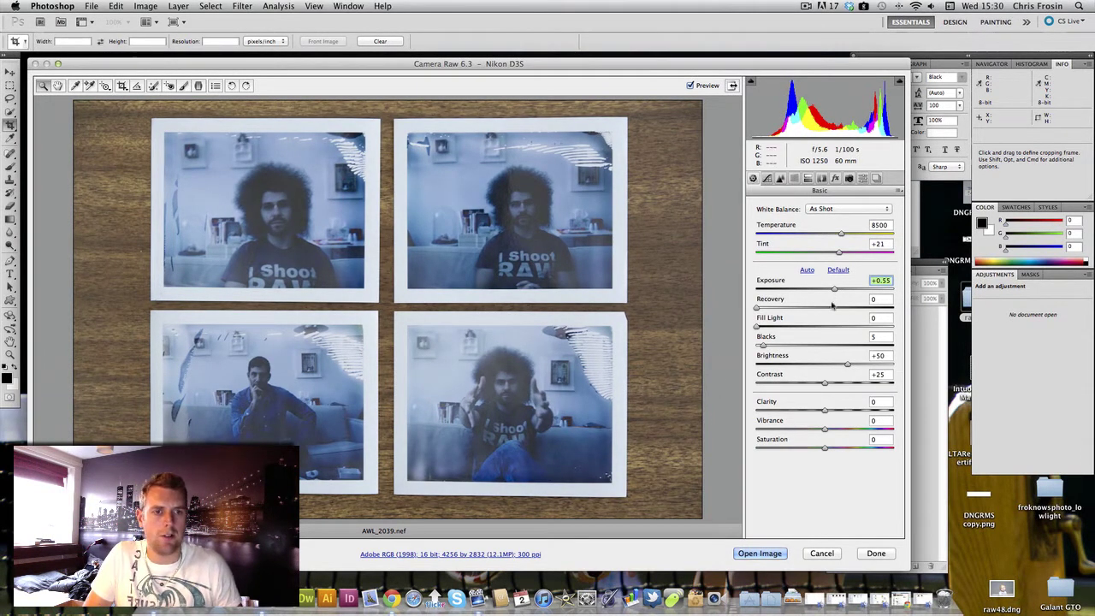
left_click(761, 327)
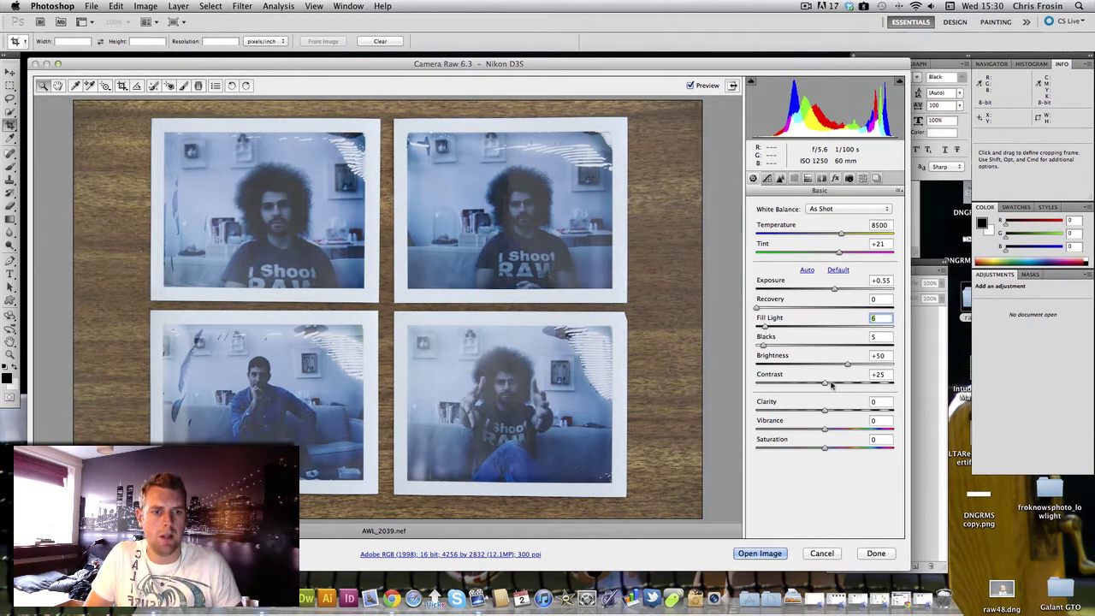
left_click_drag(826, 383, 883, 387)
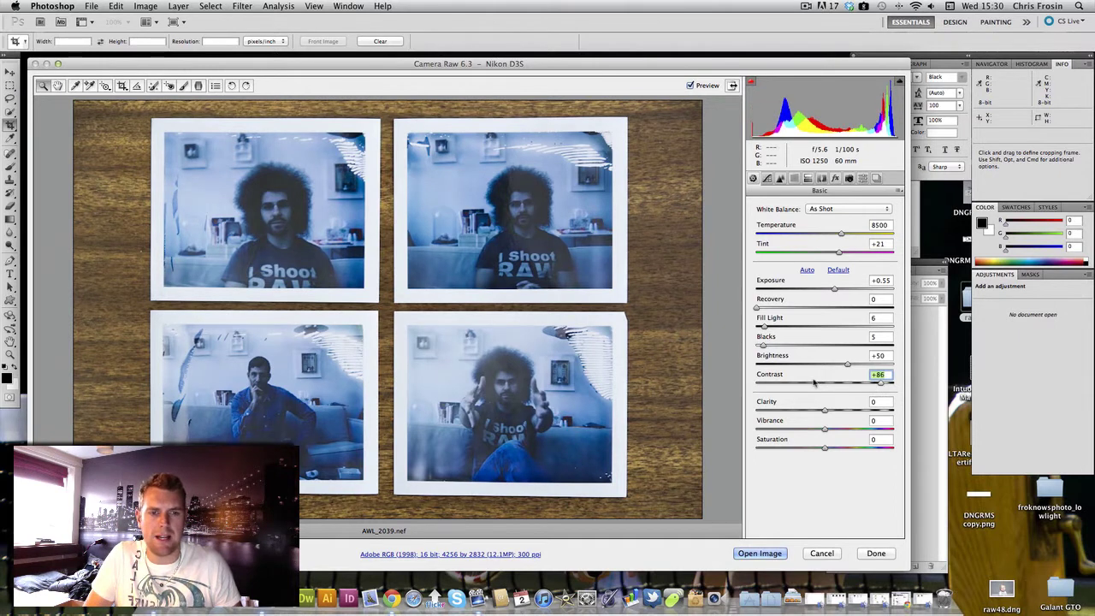
left_click(766, 330)
left_click_drag(767, 330, 775, 330)
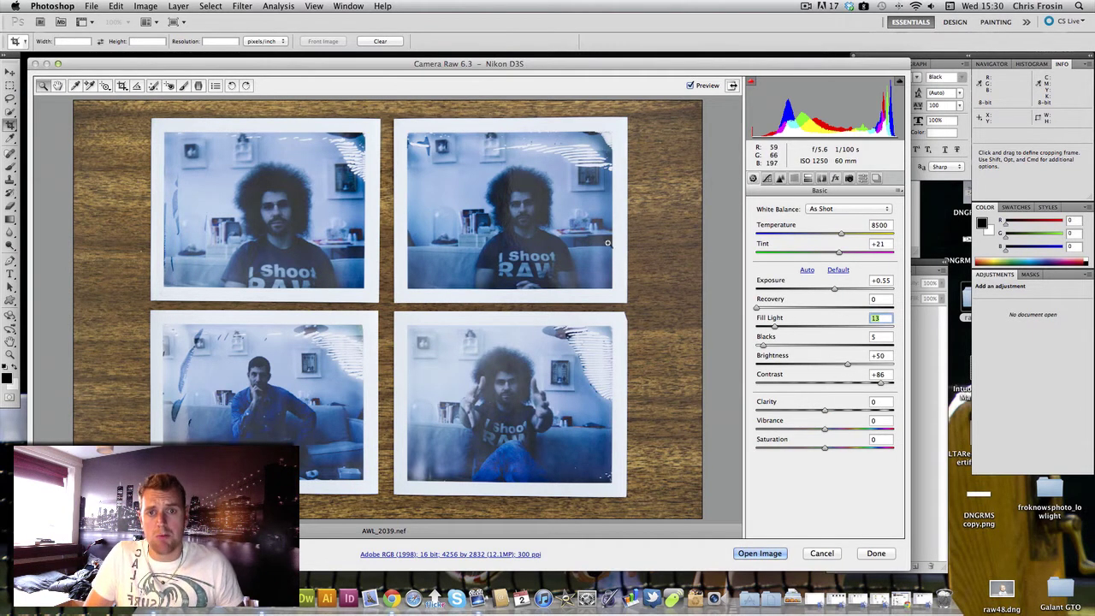
Set Clarity to +39 and Vibrance to +18.
left_click_drag(827, 416, 910, 416)
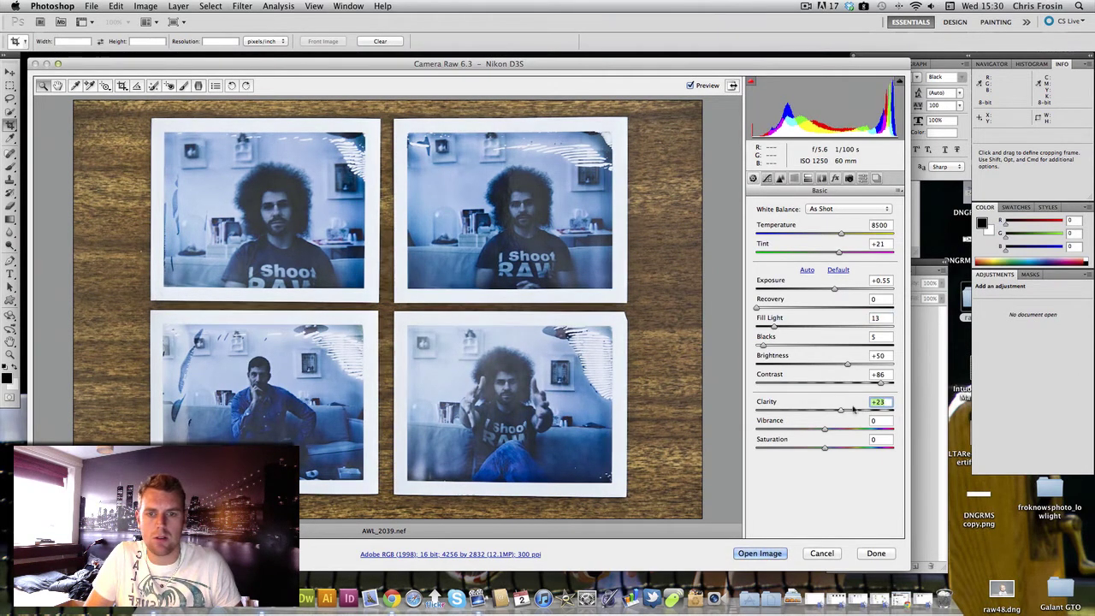
left_click_drag(890, 410, 852, 413)
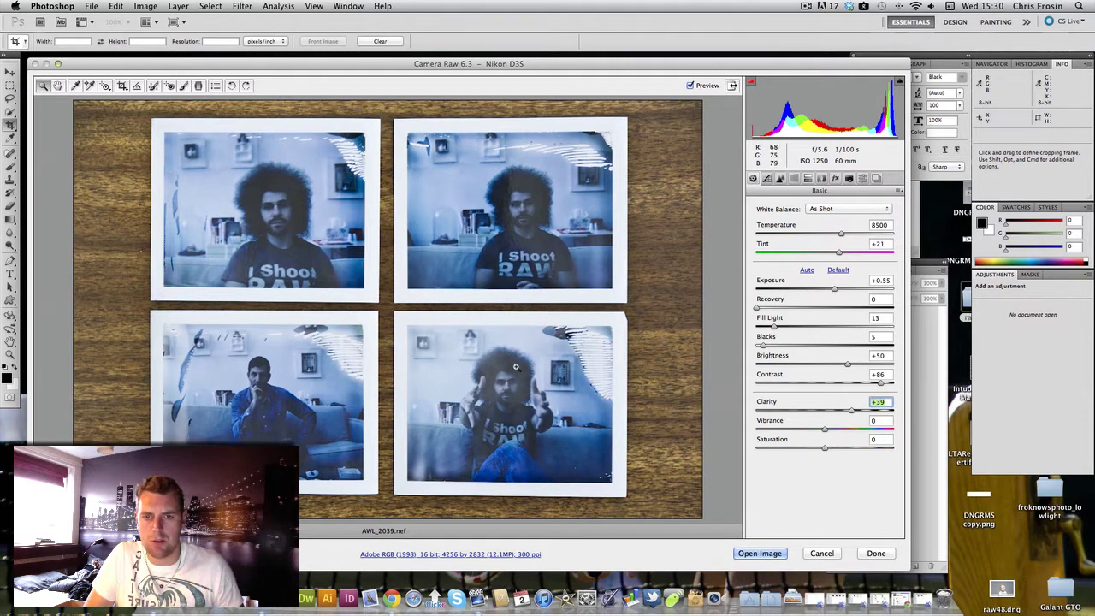
left_click_drag(826, 430, 837, 431)
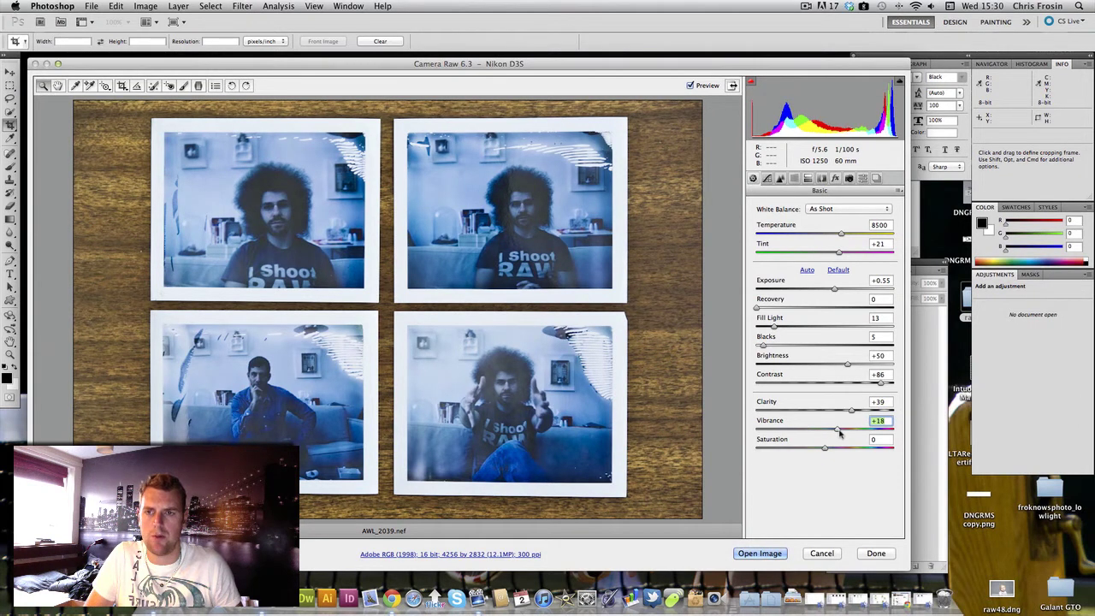
Switch to the Tone Curve panel and zoom the preview in on the polaroids.
left_click(766, 178)
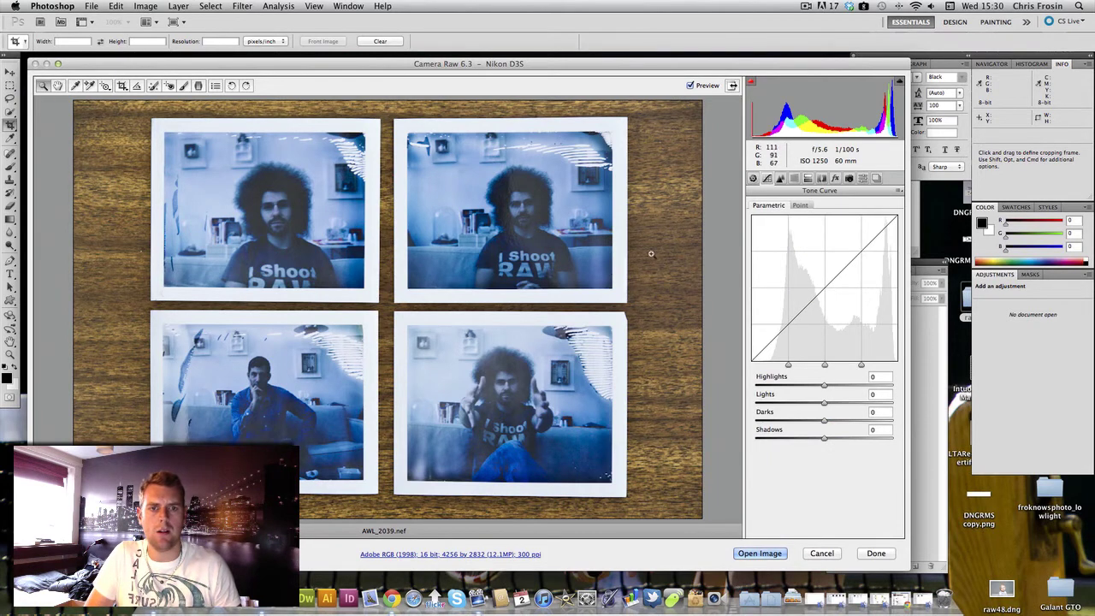
key("super+equal")
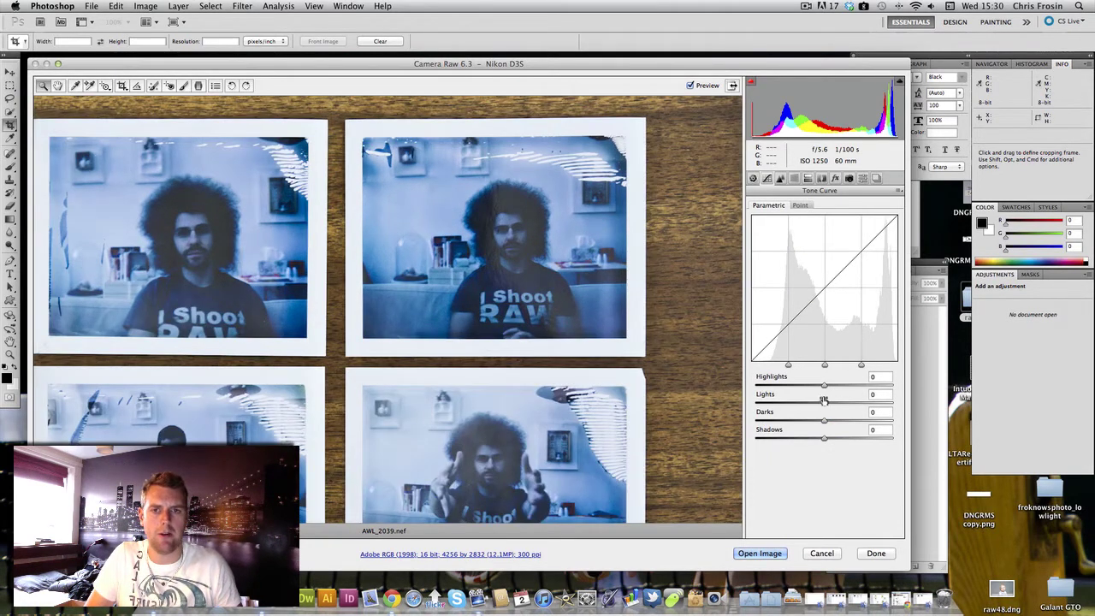
scroll(394, 317, "down", 5)
scroll(395, 318, "left", 3)
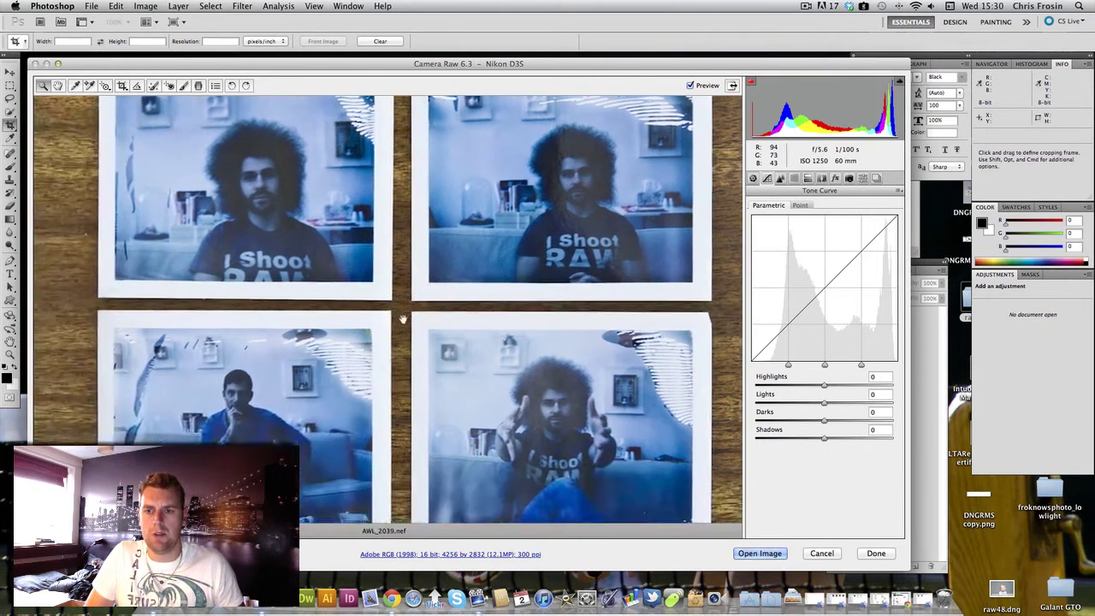
scroll(411, 298, "down", 2)
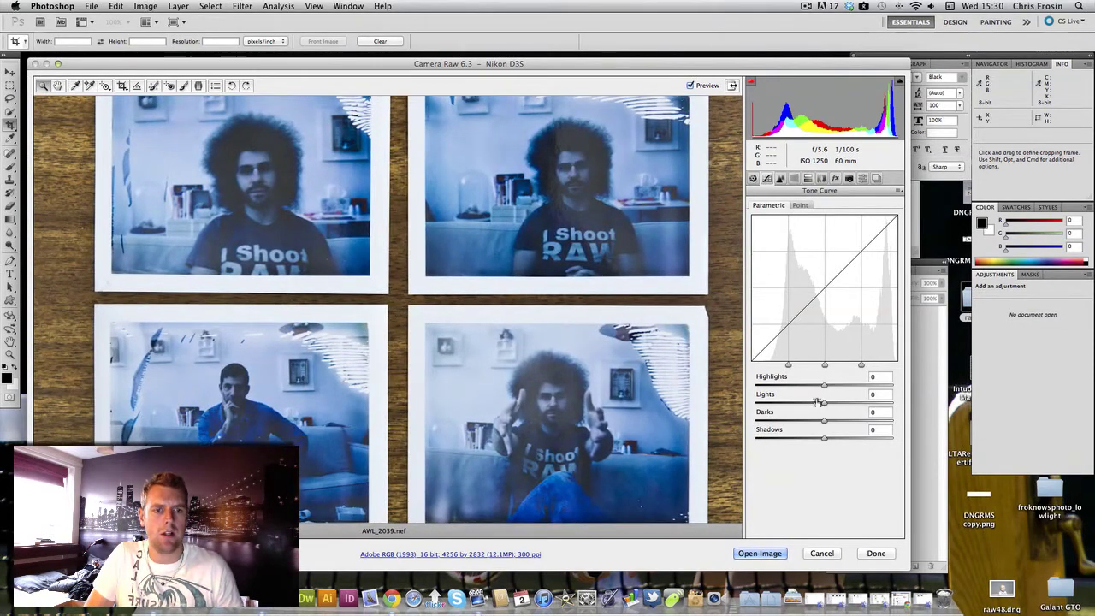
Set the parametric curve to Highlights +28, Lights +13, Darks +8, Shadows −10.
left_click_drag(824, 385, 829, 422)
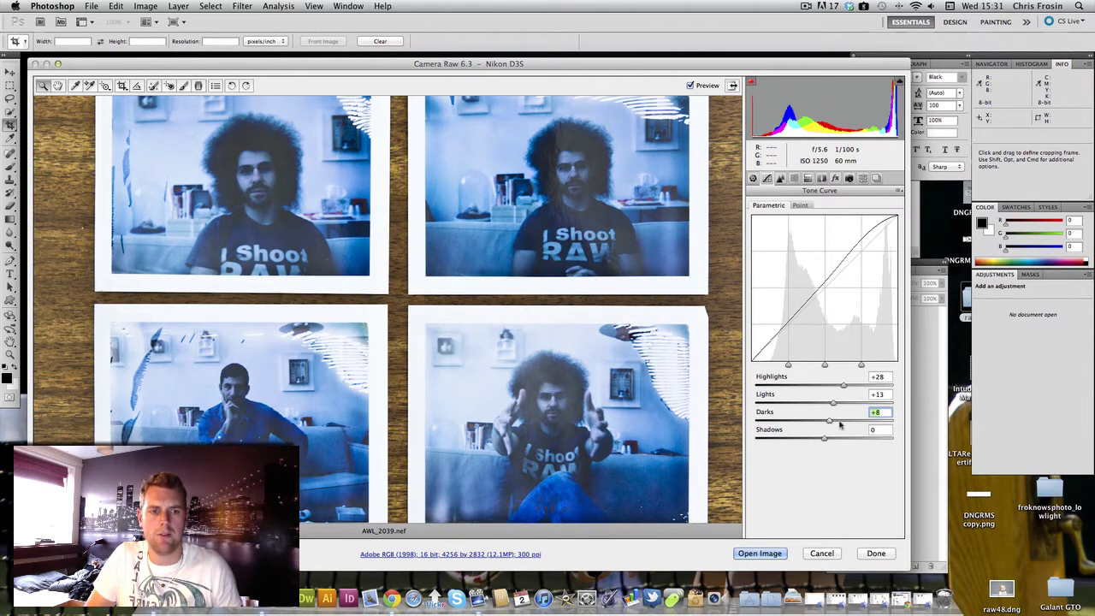
left_click_drag(823, 442, 817, 441)
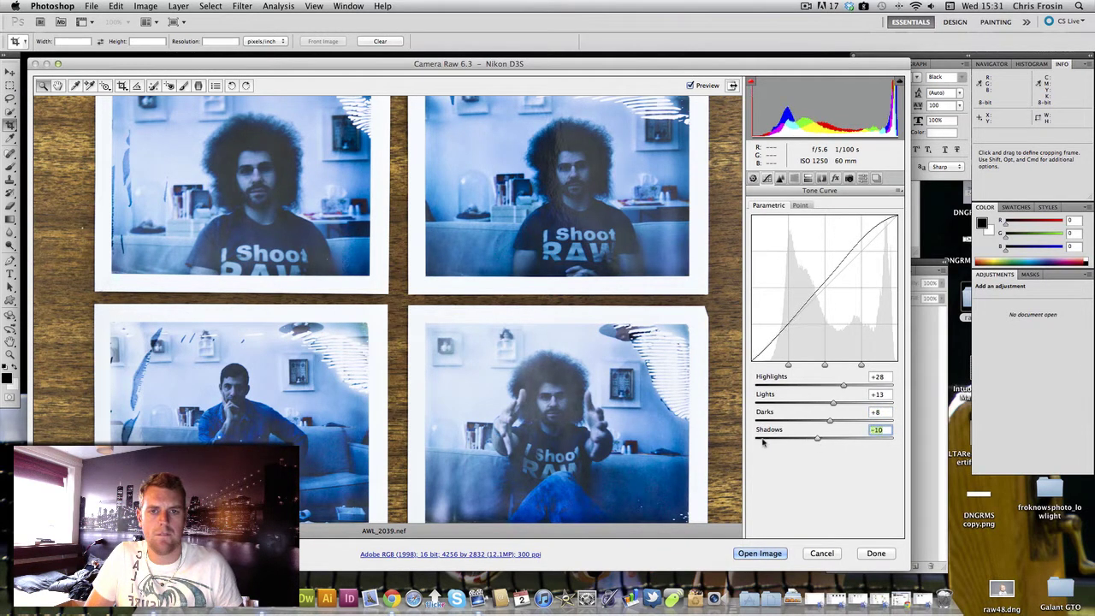
mouse_move(479, 294)
left_mouse_down()
mouse_move(500, 358)
mouse_move(479, 275)
left_mouse_up()
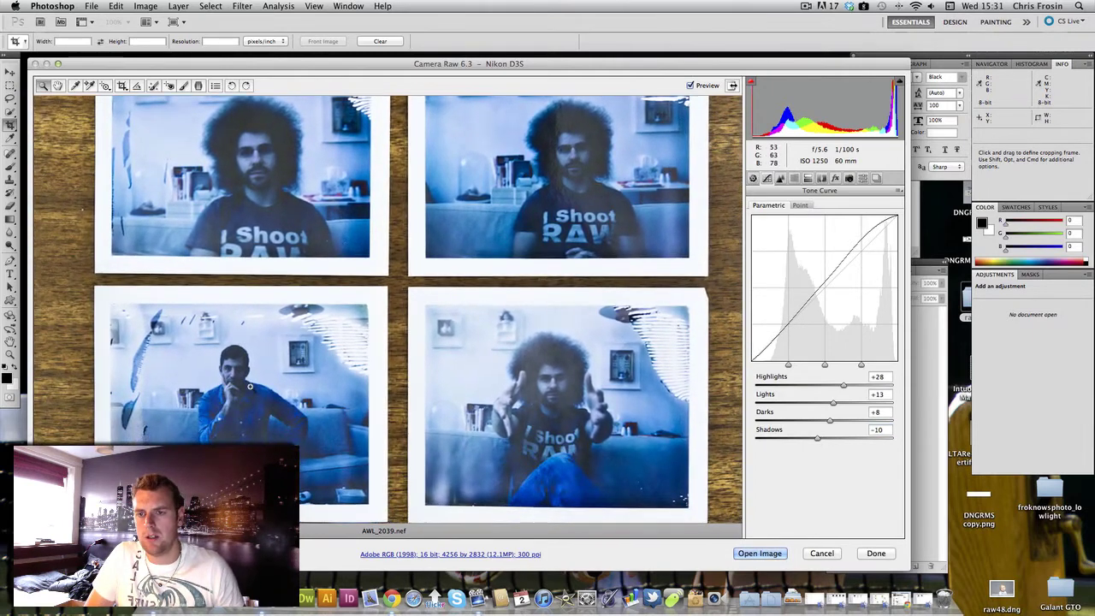
left_click_drag(354, 350, 358, 428)
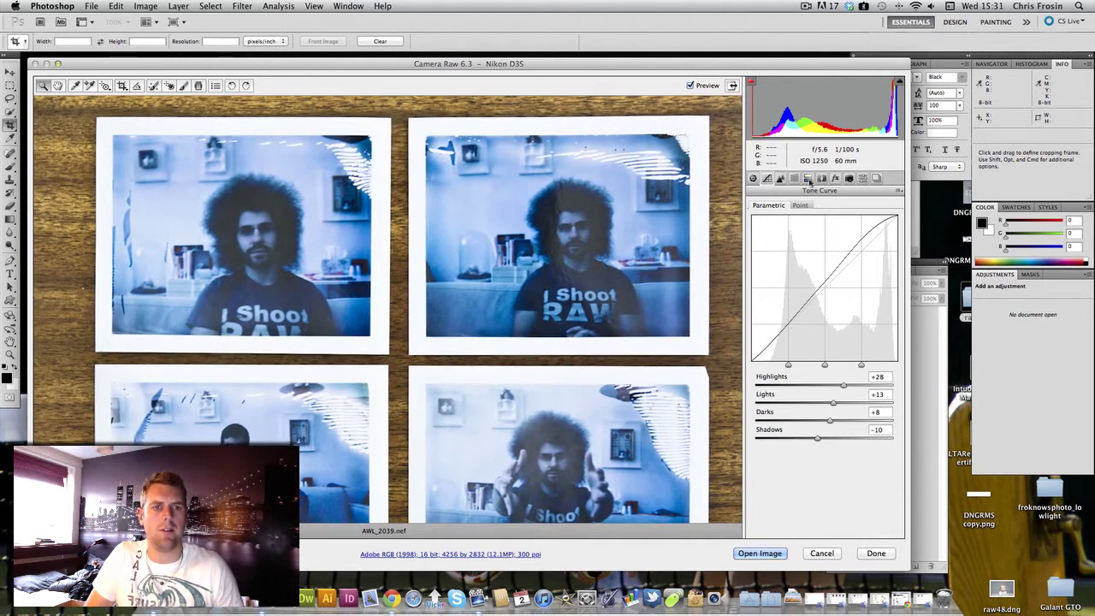
left_click(779, 180)
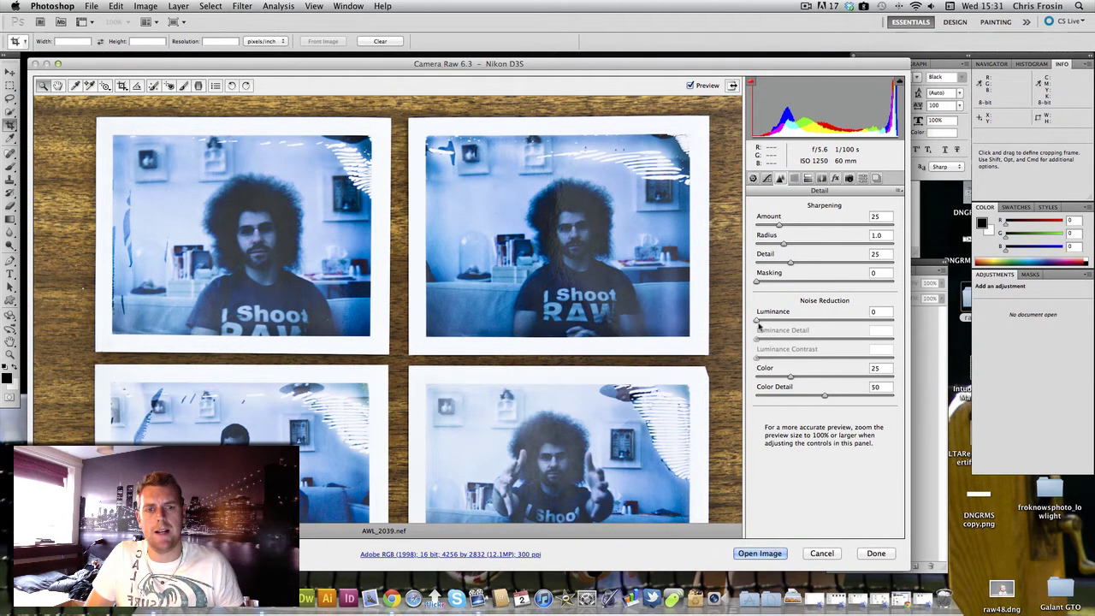
Set Luminance noise reduction to 21, then return to Basic with the whole photo fitted in view.
left_click_drag(757, 327, 889, 328)
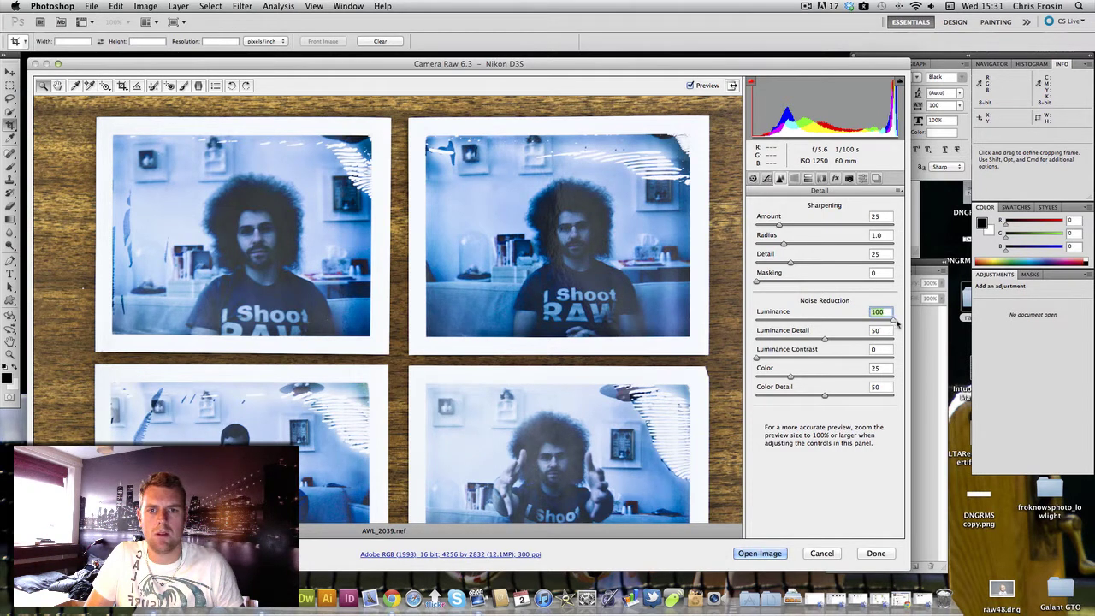
left_click_drag(893, 315, 744, 320)
left_click(752, 179)
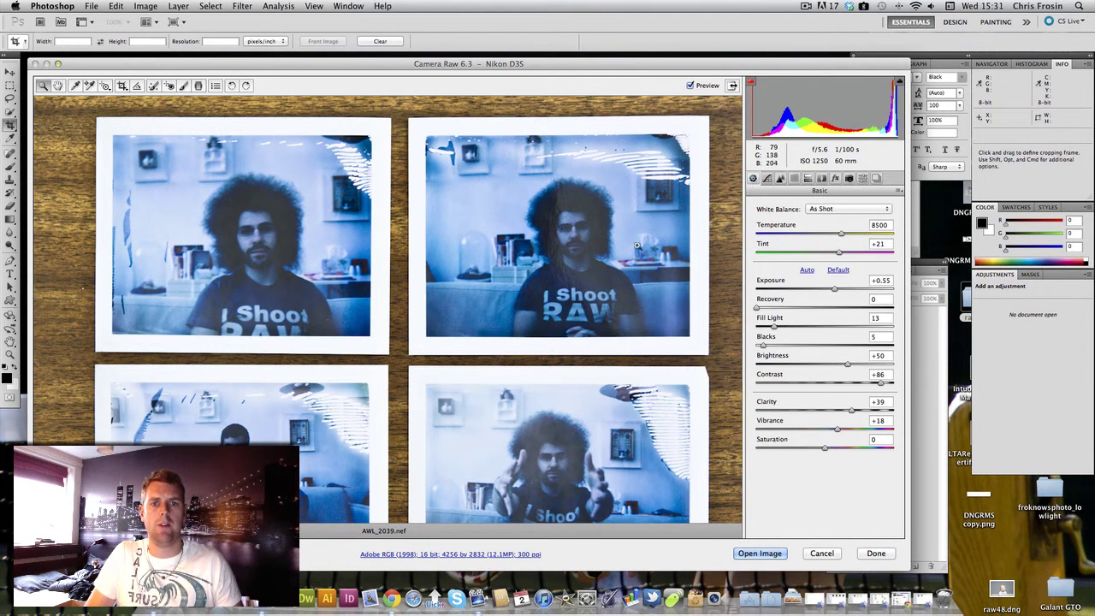
key("super+minus")
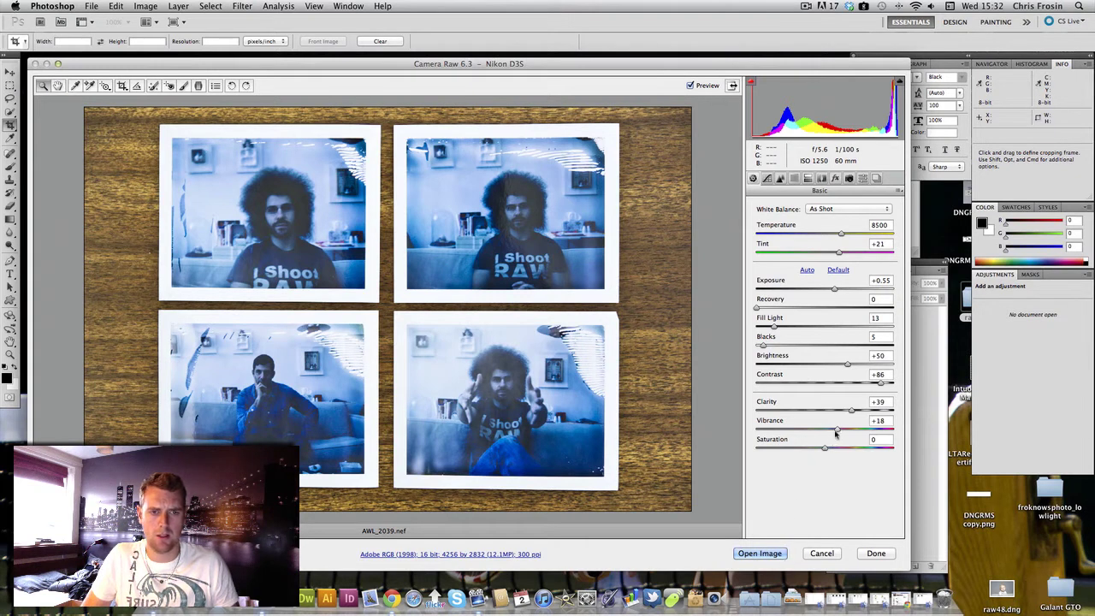
Ease Clarity to +36 and raise the white balance Temperature to 9000 (Custom).
left_click_drag(853, 413, 851, 413)
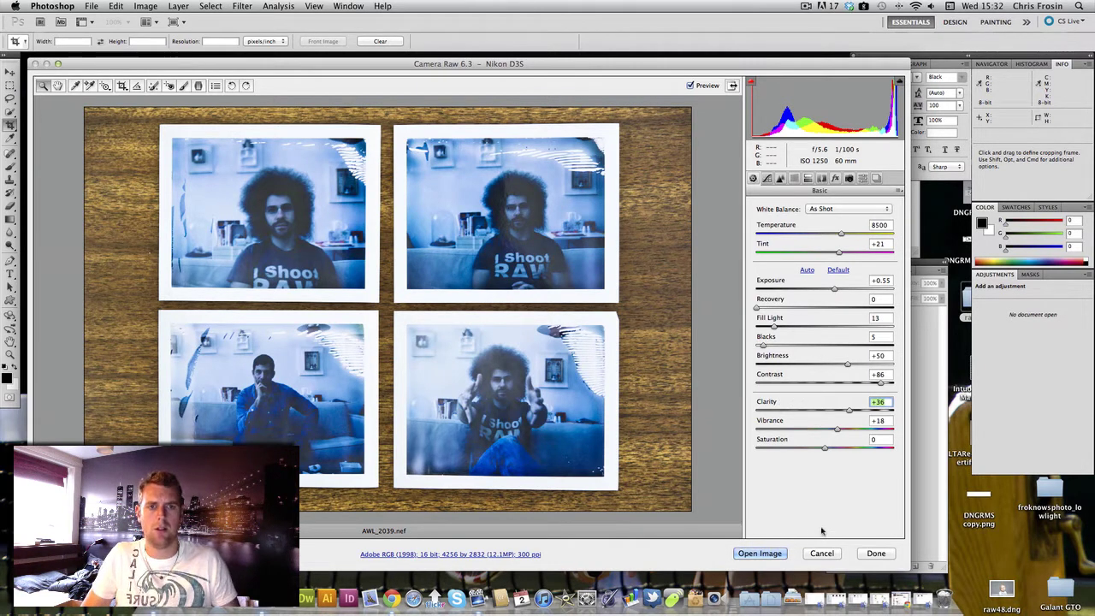
left_click(842, 234)
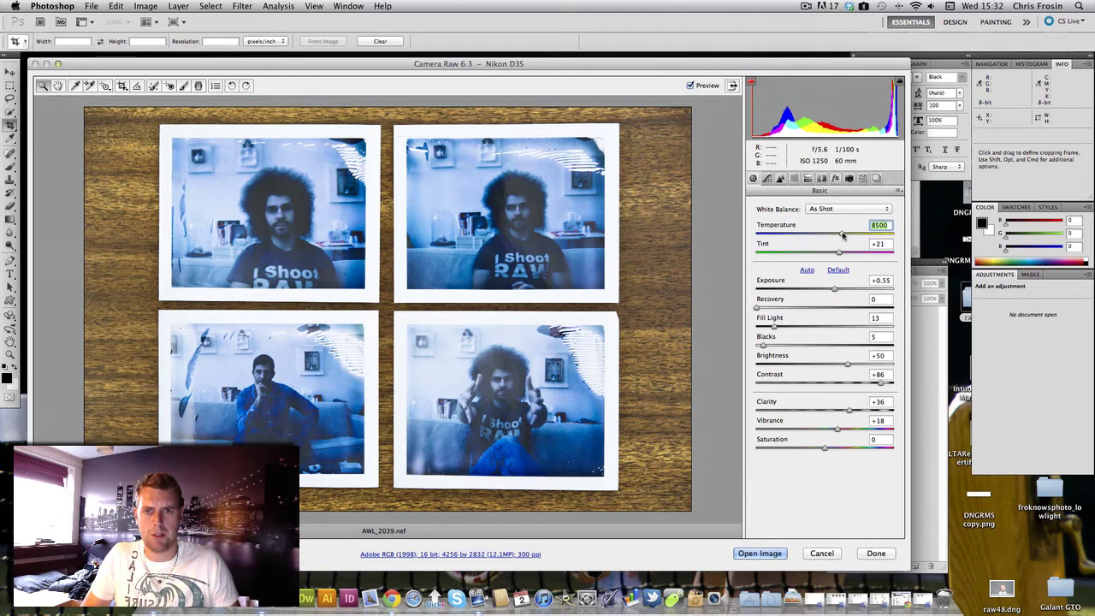
left_click_drag(841, 235, 843, 236)
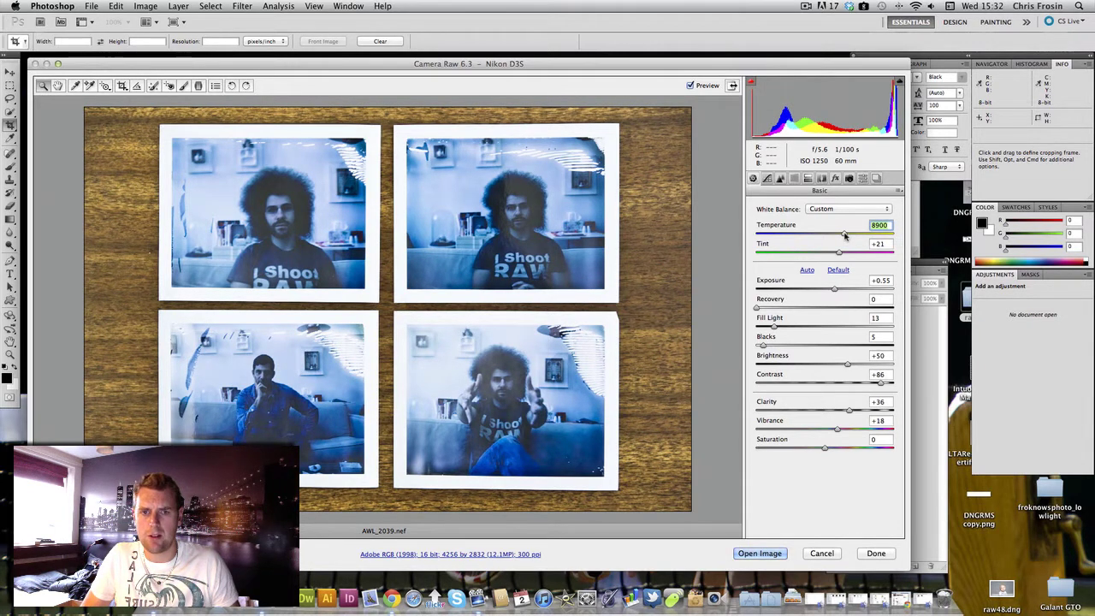
left_click_drag(844, 238, 849, 240)
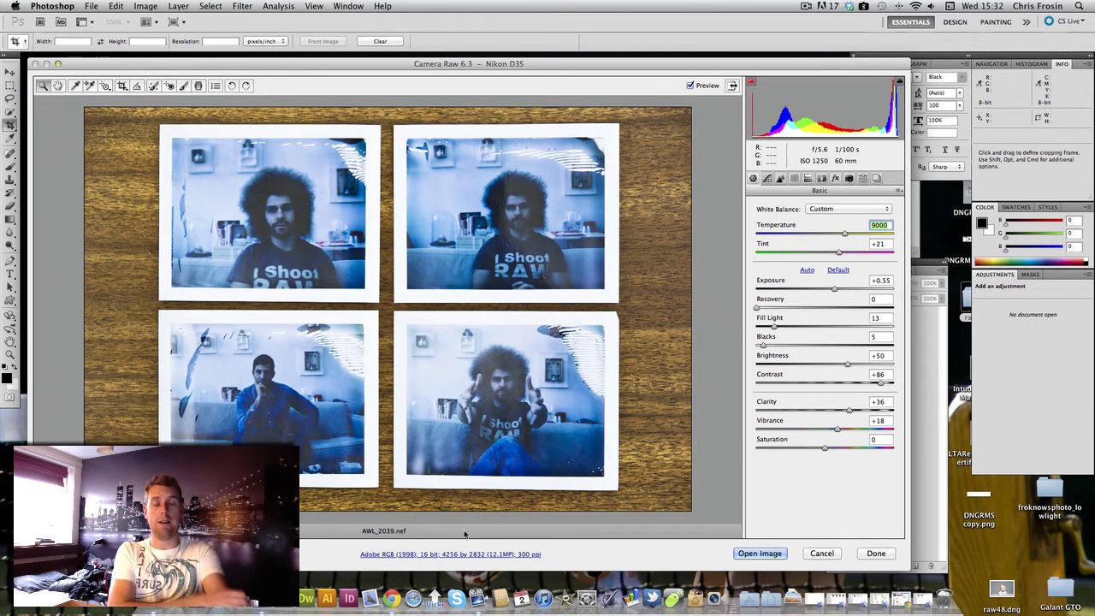
left_click(423, 554)
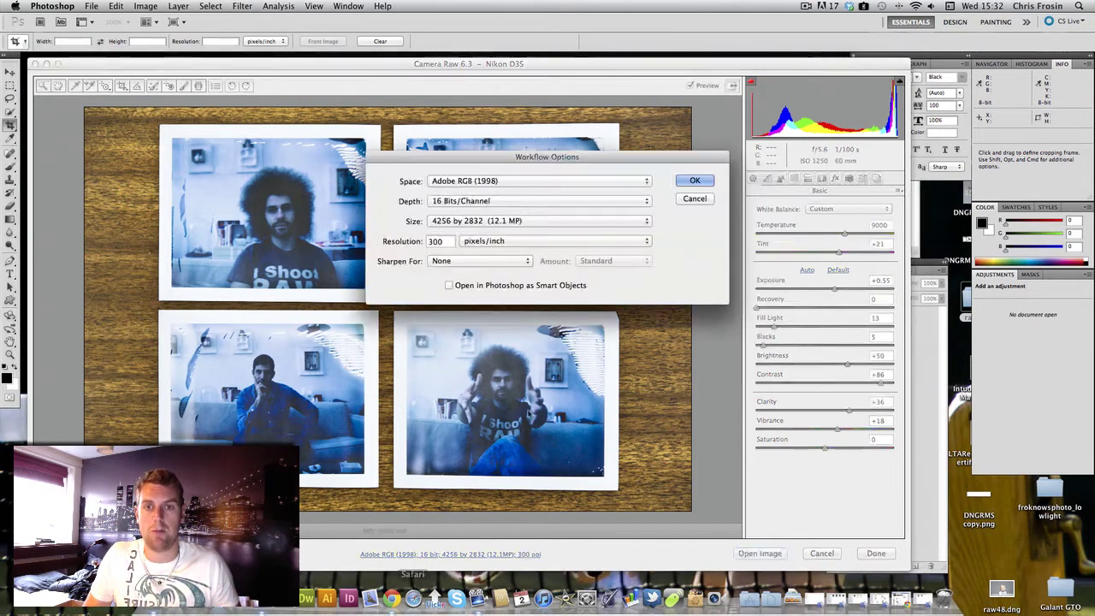
left_click(481, 201)
left_click(483, 203)
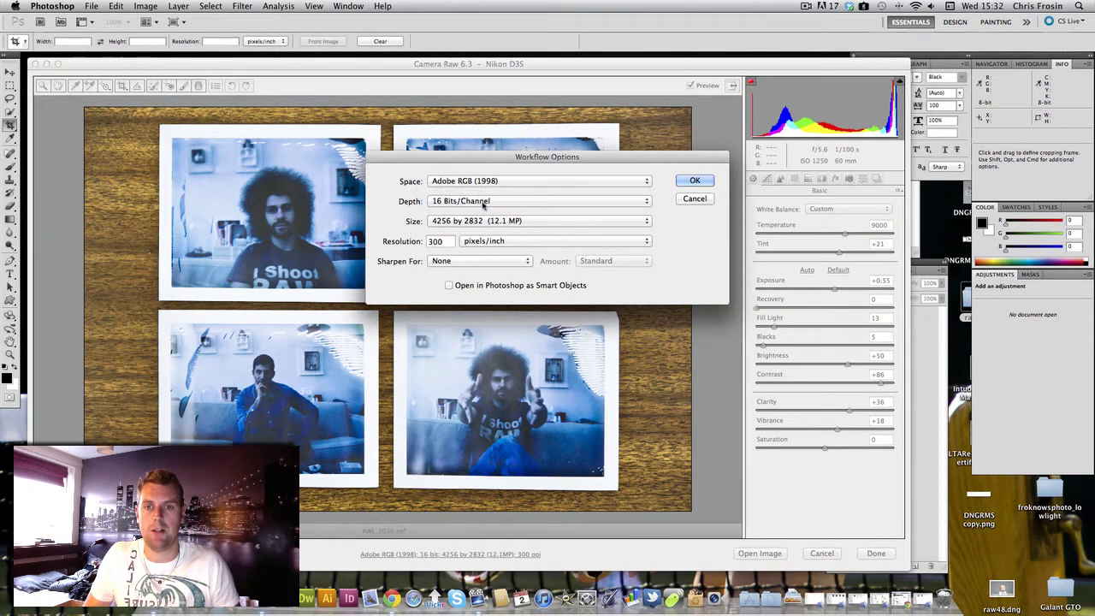
left_click(484, 206)
left_click(484, 203)
left_click(486, 201)
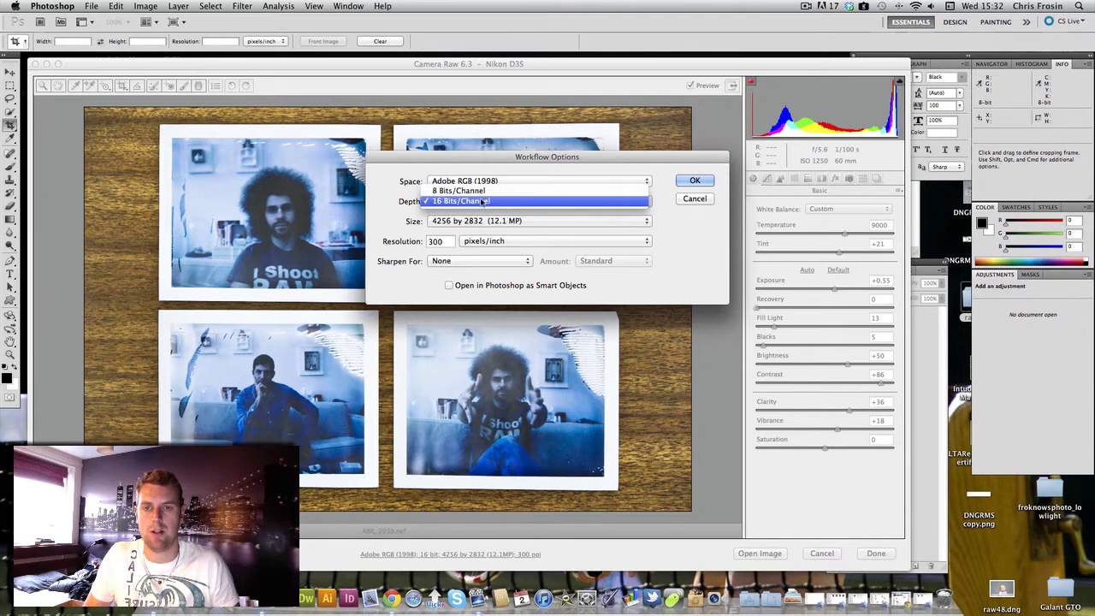
left_click(477, 202)
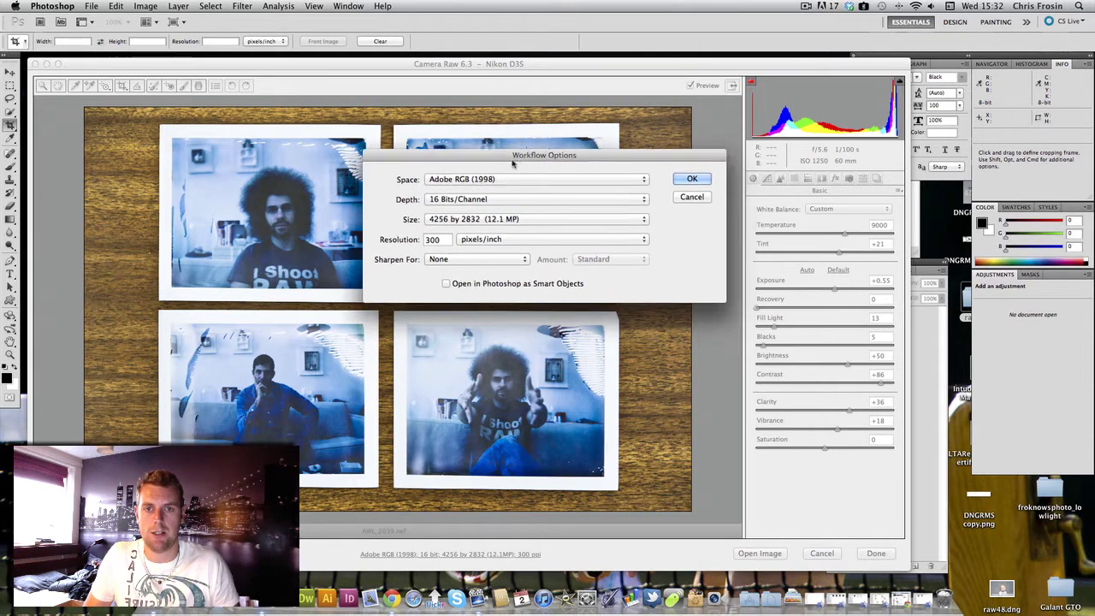
key("Return")
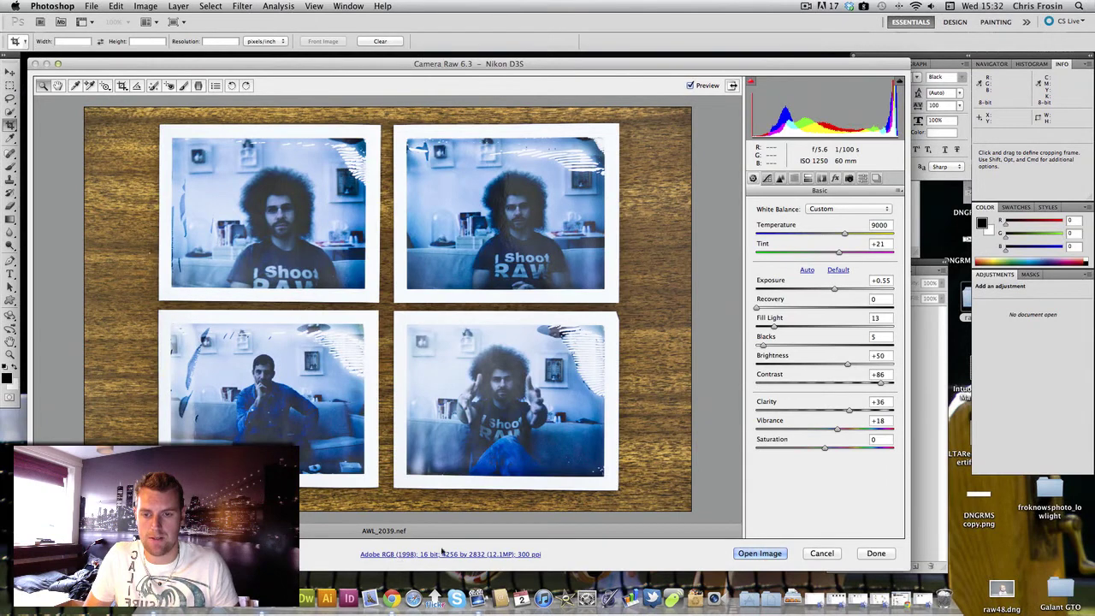
left_click(389, 556)
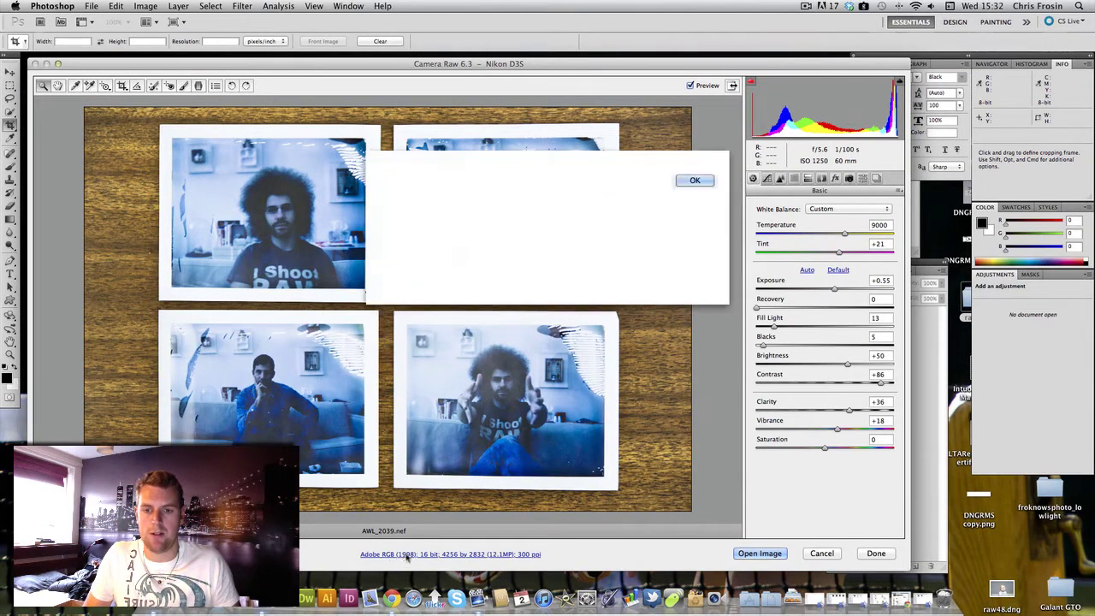
left_click(472, 202)
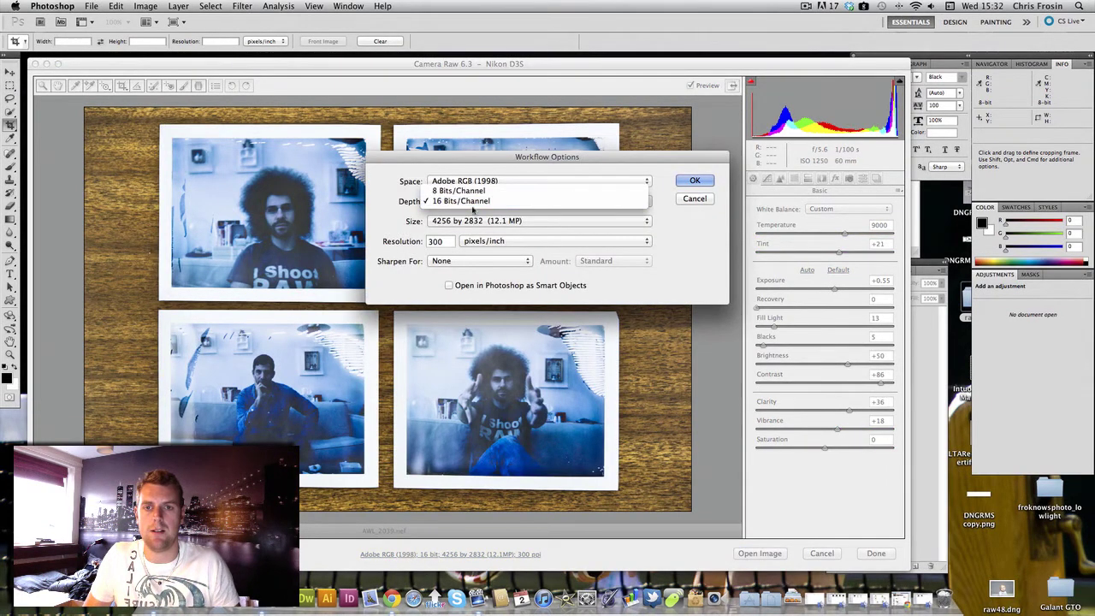
left_click(485, 202)
left_click(694, 180)
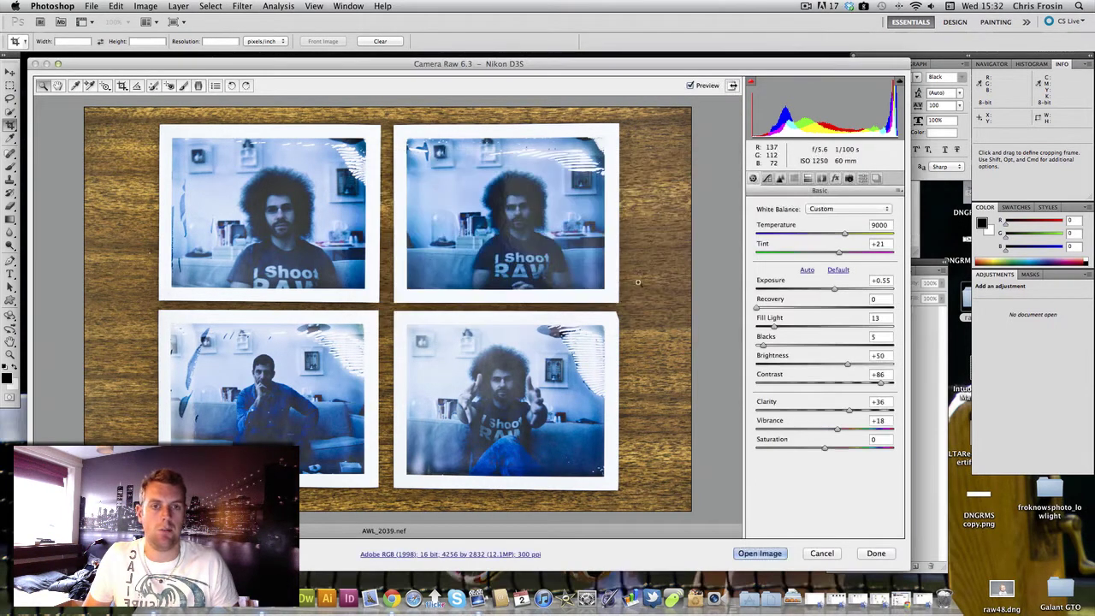
Open AWL_2039.nef as a 16-bit RGB document, then marquee the top-left polaroid and deselect.
left_click(771, 554)
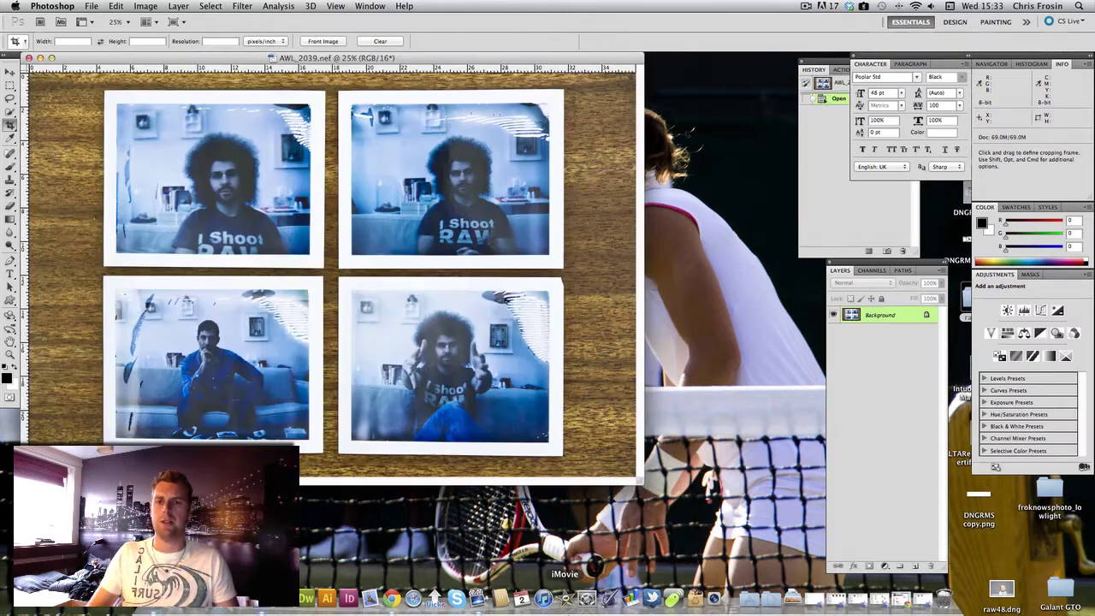
mouse_move(185, 58)
left_mouse_down()
mouse_move(207, 77)
mouse_move(198, 74)
left_mouse_up()
key("m")
left_click_drag(132, 121, 324, 268)
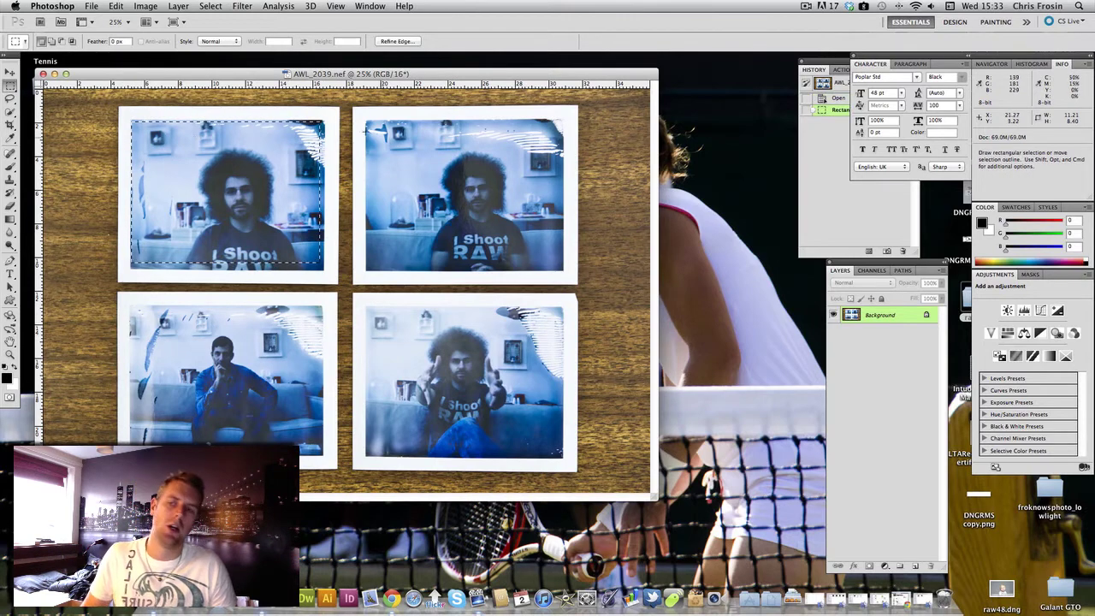
left_click(259, 243)
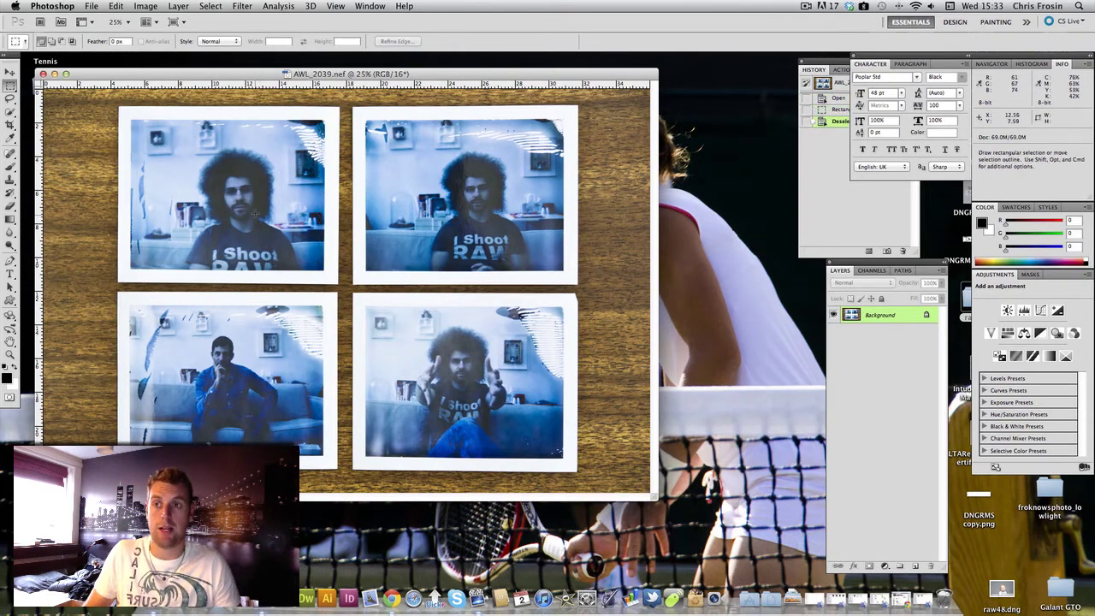
Preview the wood textures in Hi Res RGB Textures and open Old Wood.jpeg.
left_click(92, 7)
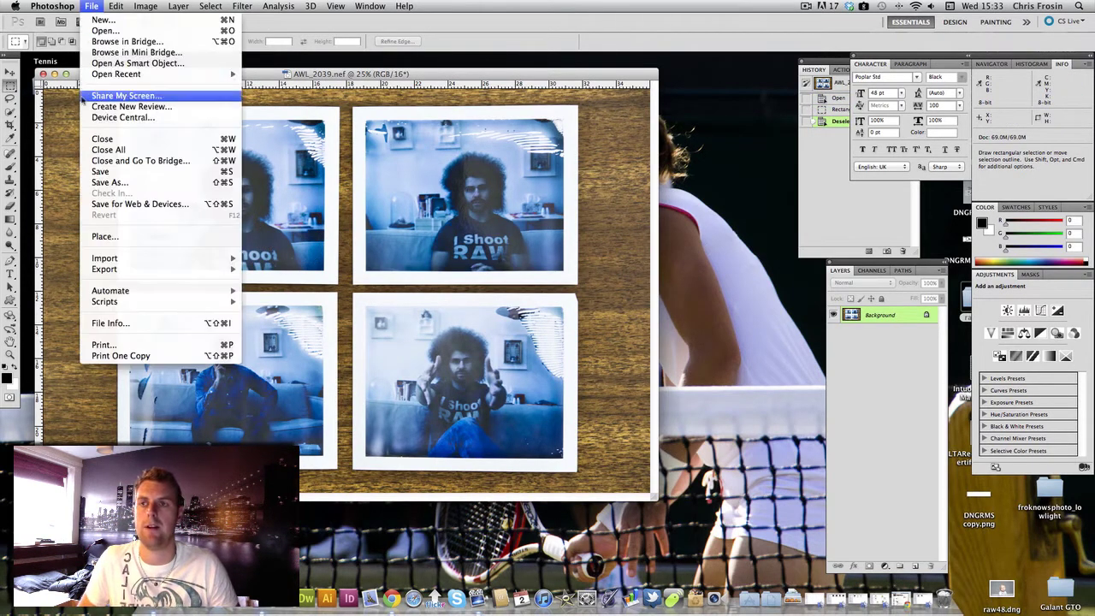
left_click(126, 32)
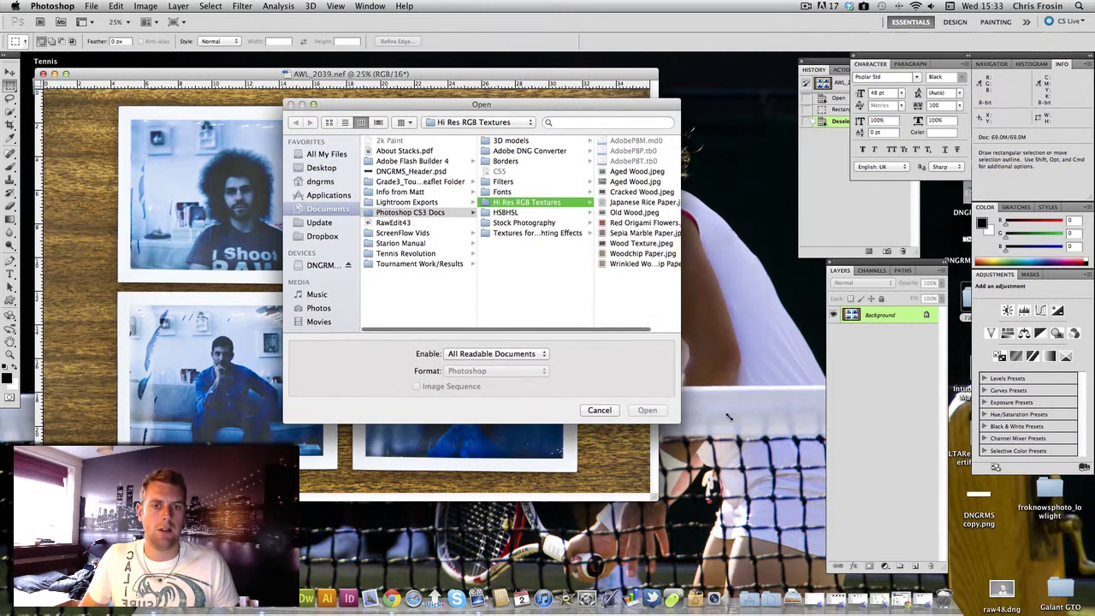
left_click(652, 172)
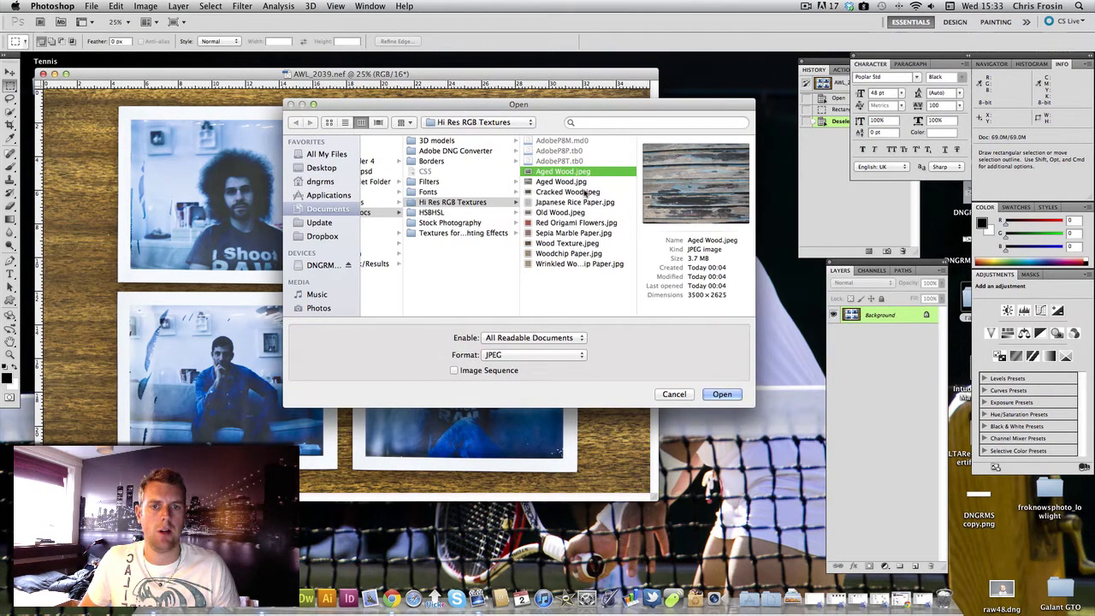
key("Down")
key("Down")
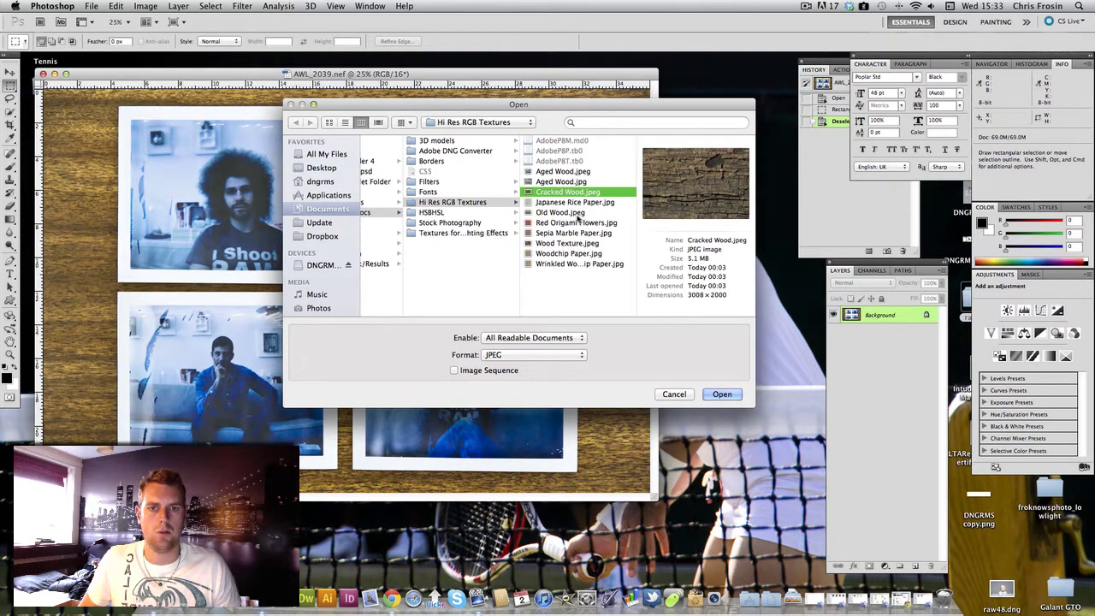
left_click(578, 213)
left_click_drag(586, 108, 604, 142)
left_click(616, 277)
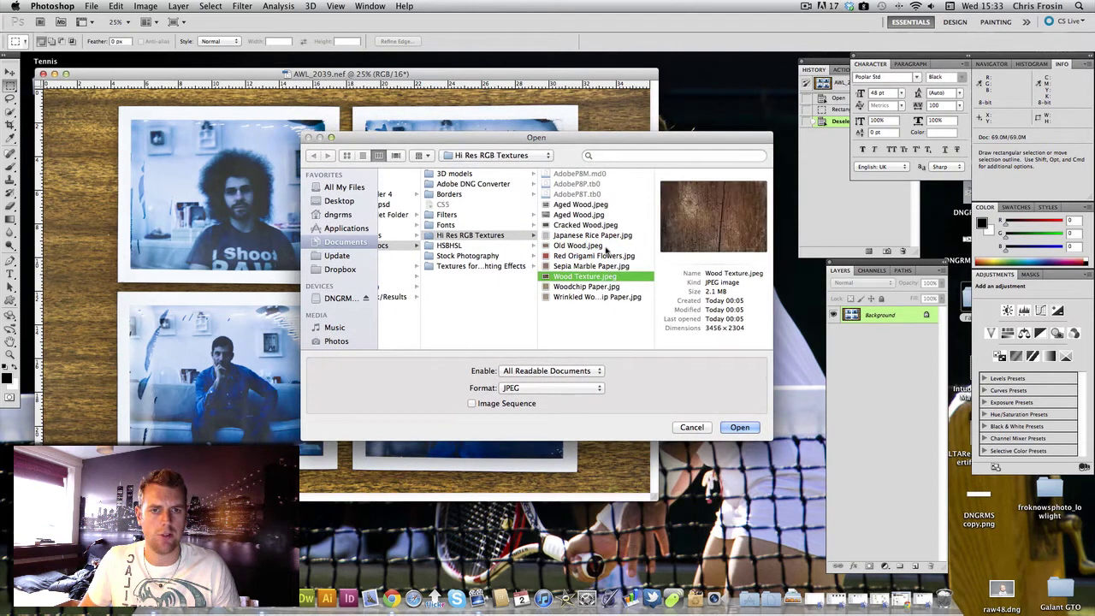
left_click(606, 246)
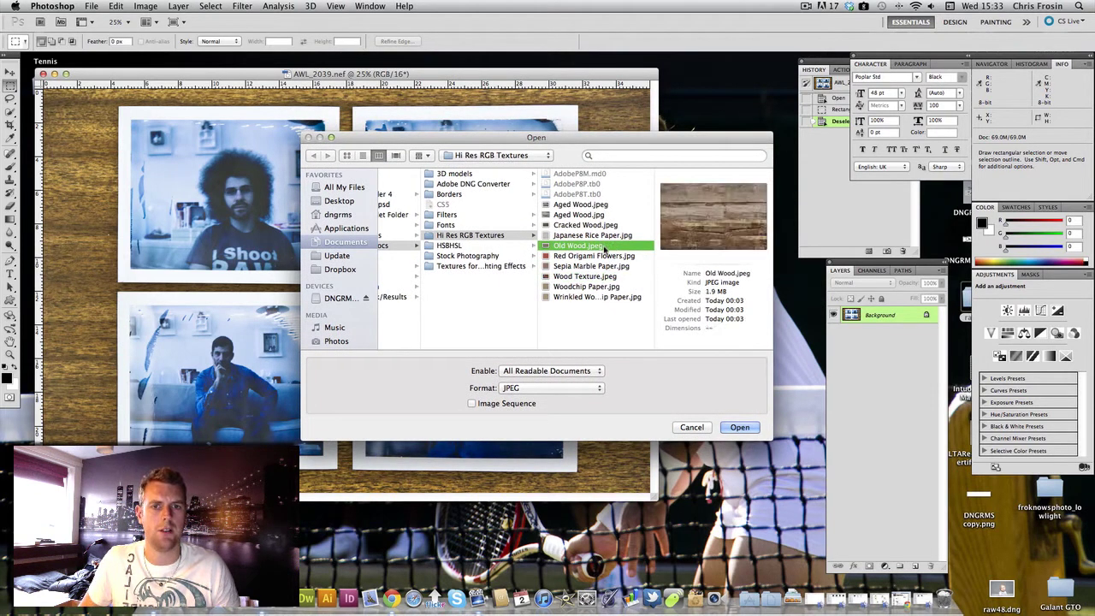
left_click_drag(571, 146, 580, 140)
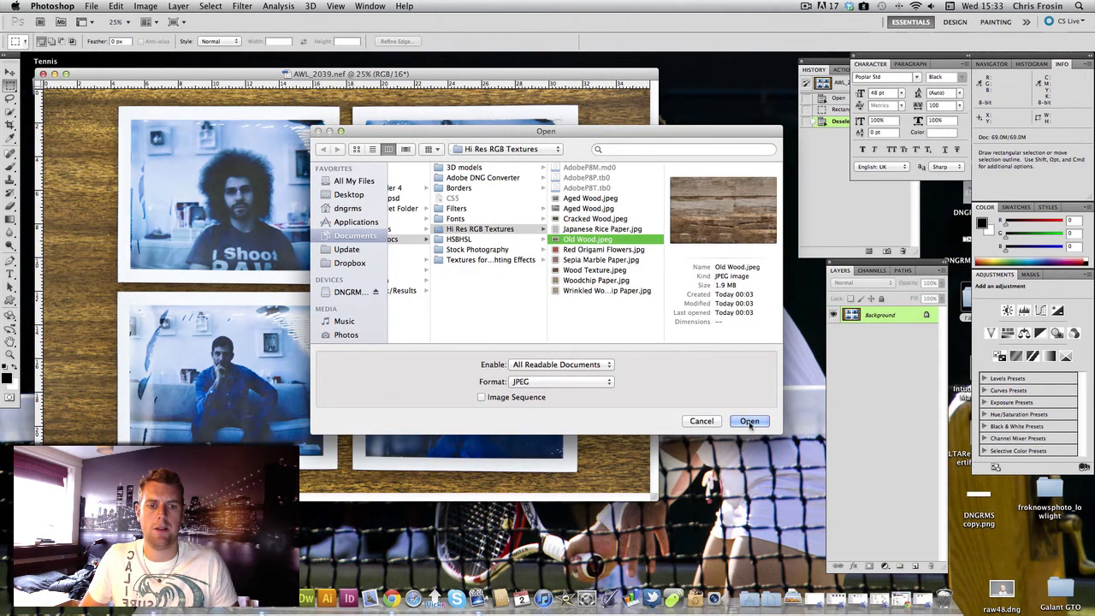
left_click(749, 421)
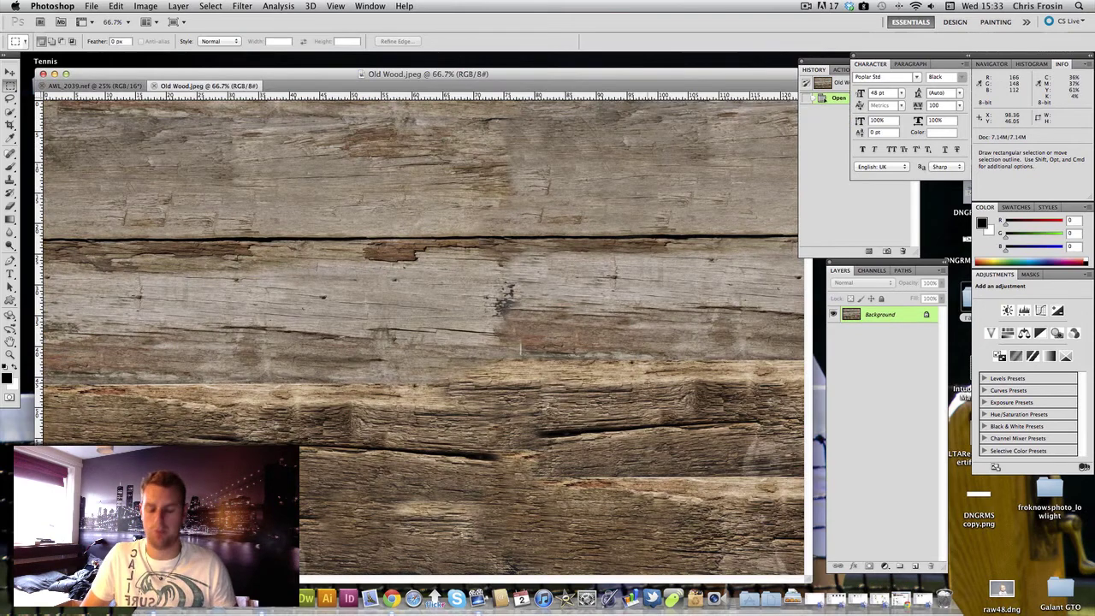
key("super+minus")
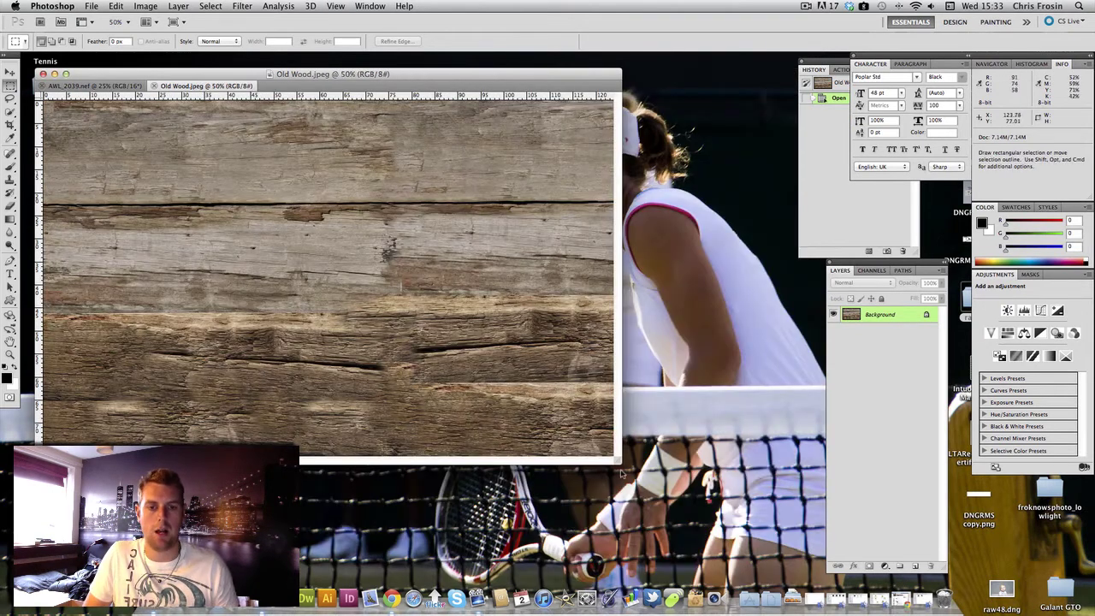
left_click_drag(622, 472, 758, 522)
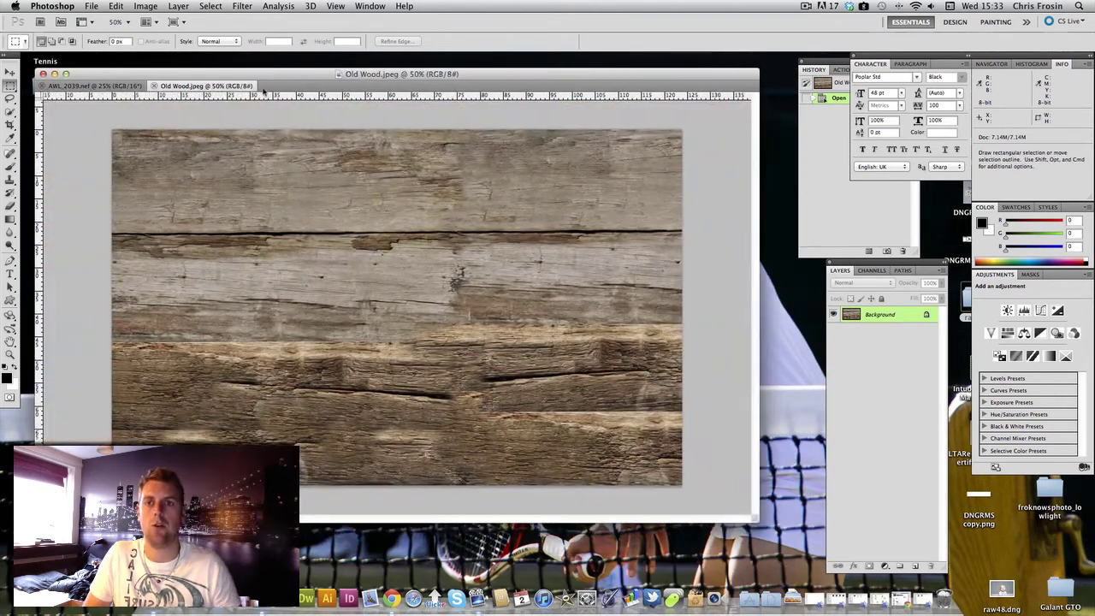
left_click_drag(237, 88, 313, 118)
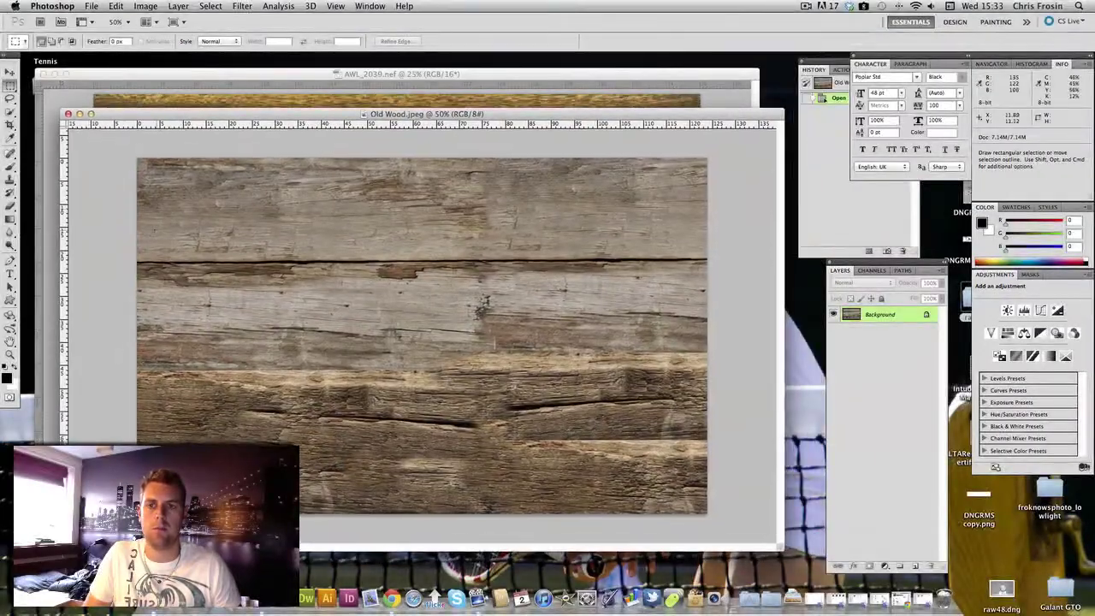
left_click(145, 7)
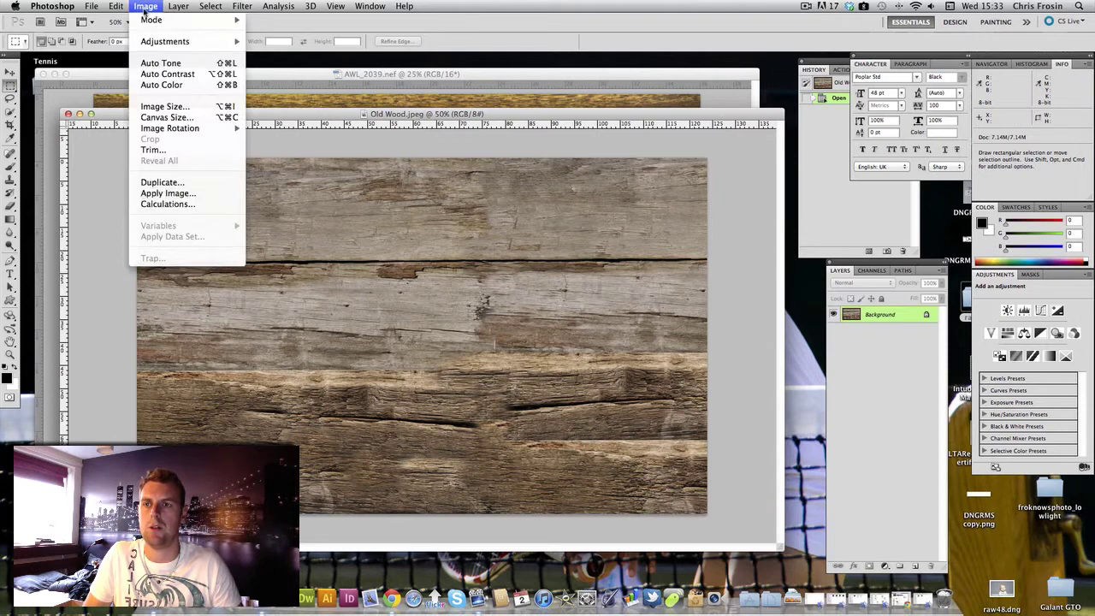
left_click(105, 76)
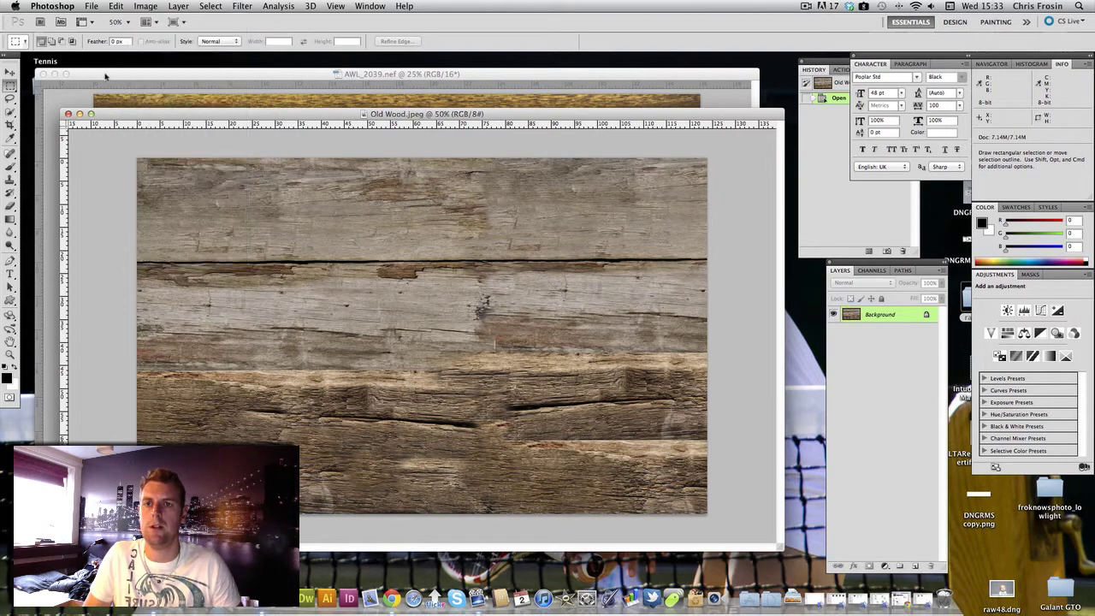
left_click(124, 100)
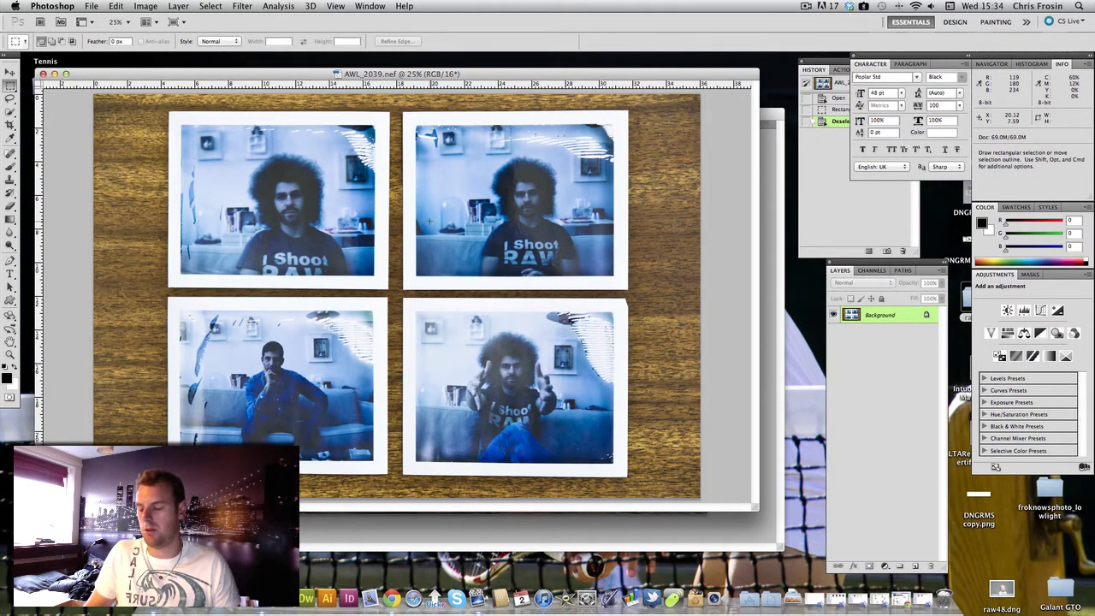
key("ctrl+Tab")
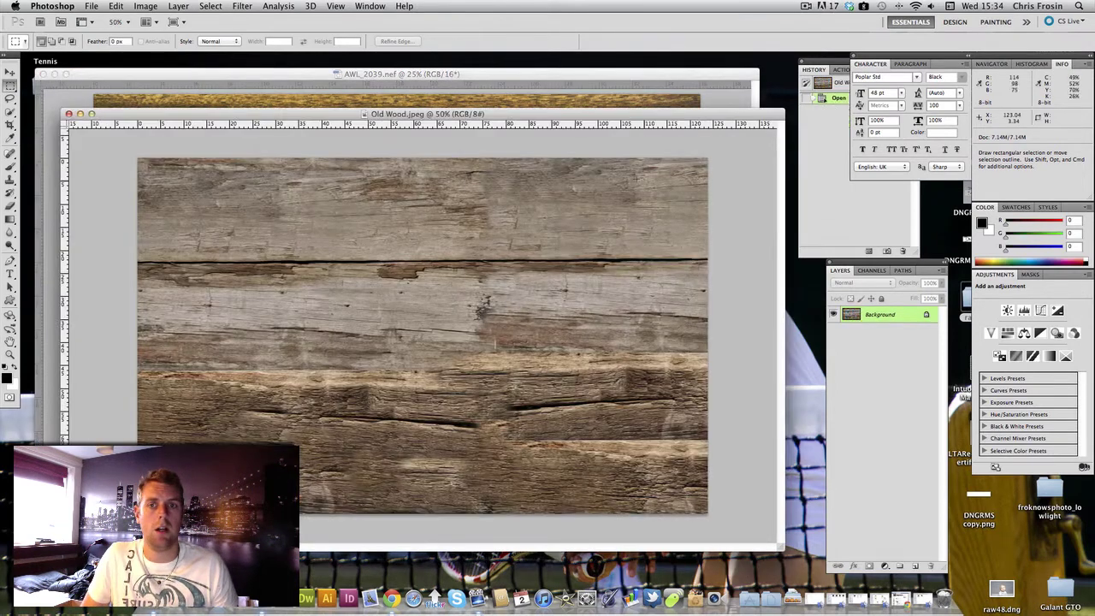
left_click_drag(571, 120, 573, 114)
left_click(145, 6)
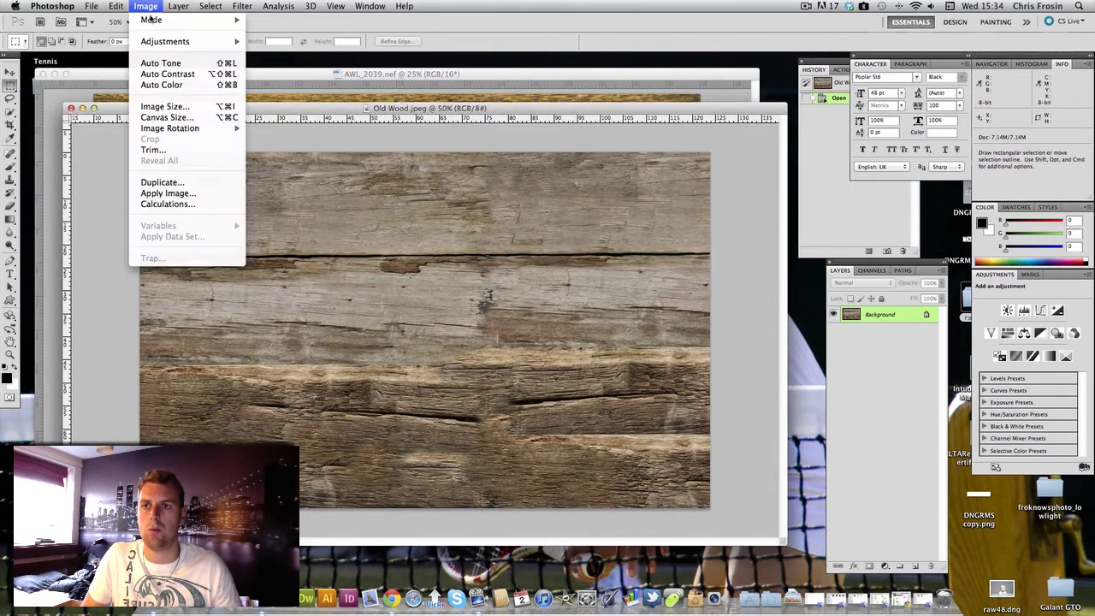
left_click(193, 107)
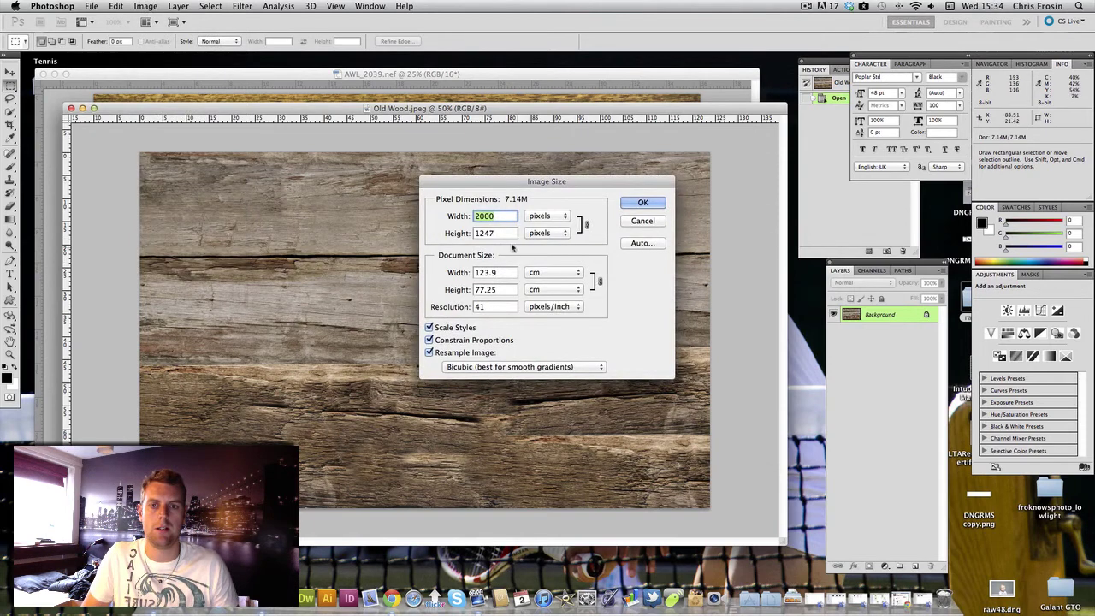
left_click(650, 222)
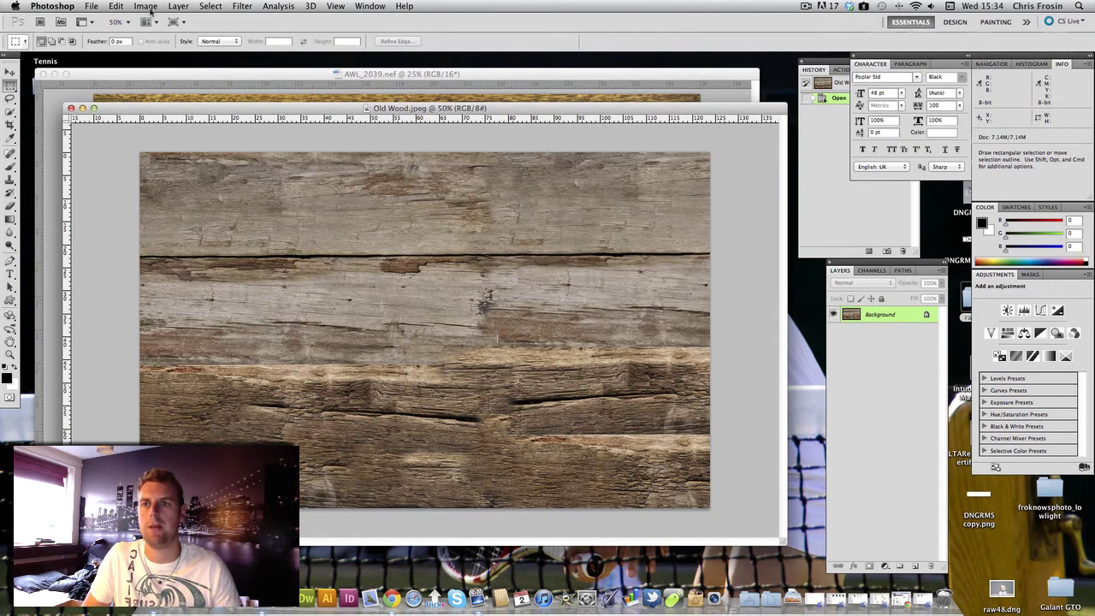
left_click(146, 6)
Try a 3500-pixel canvas width, cancel it, and convert the Background into Layer 0.
left_click(174, 118)
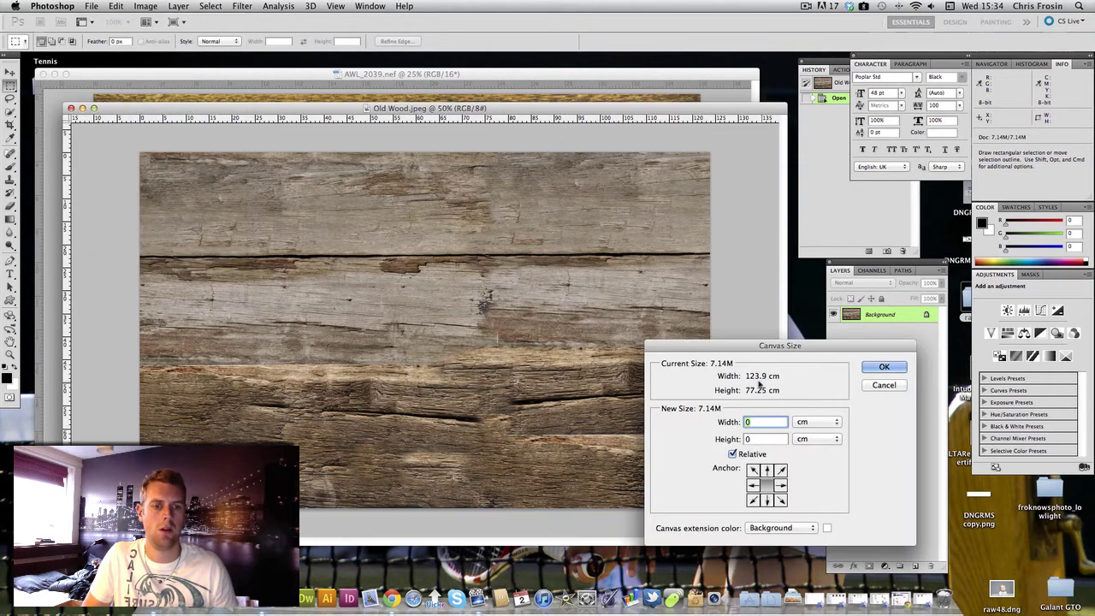
left_click_drag(740, 345, 154, 280)
left_click(166, 378)
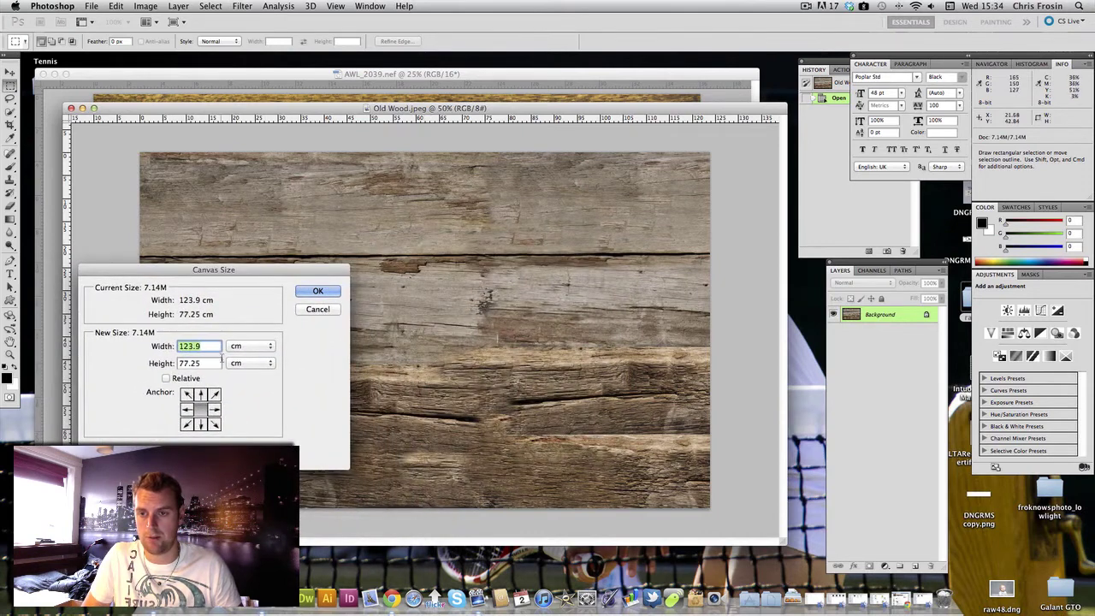
left_click(250, 345)
left_click(255, 329)
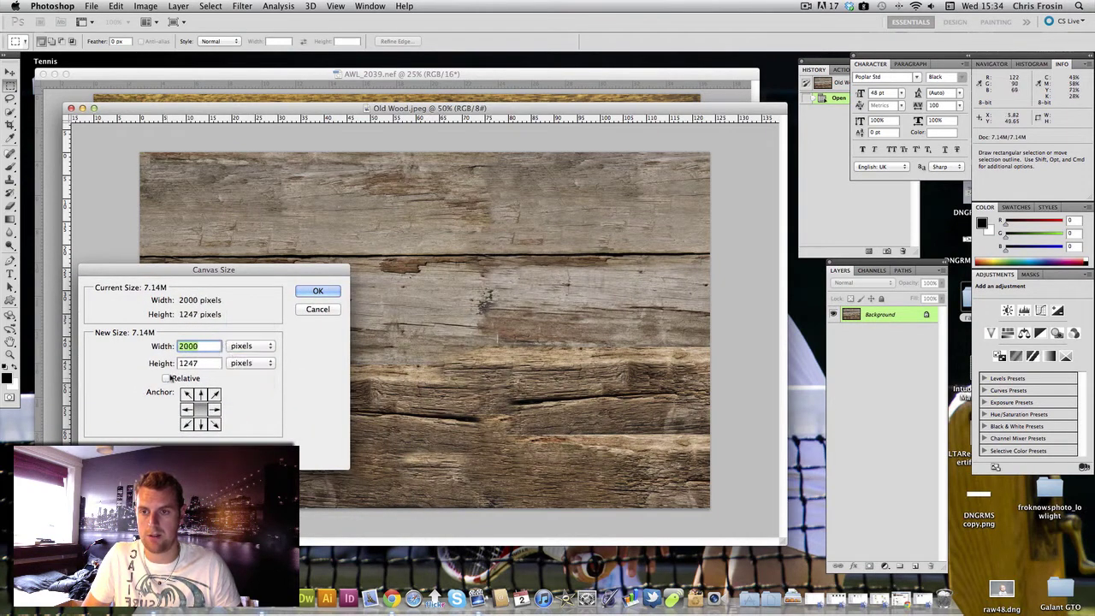
type("3")
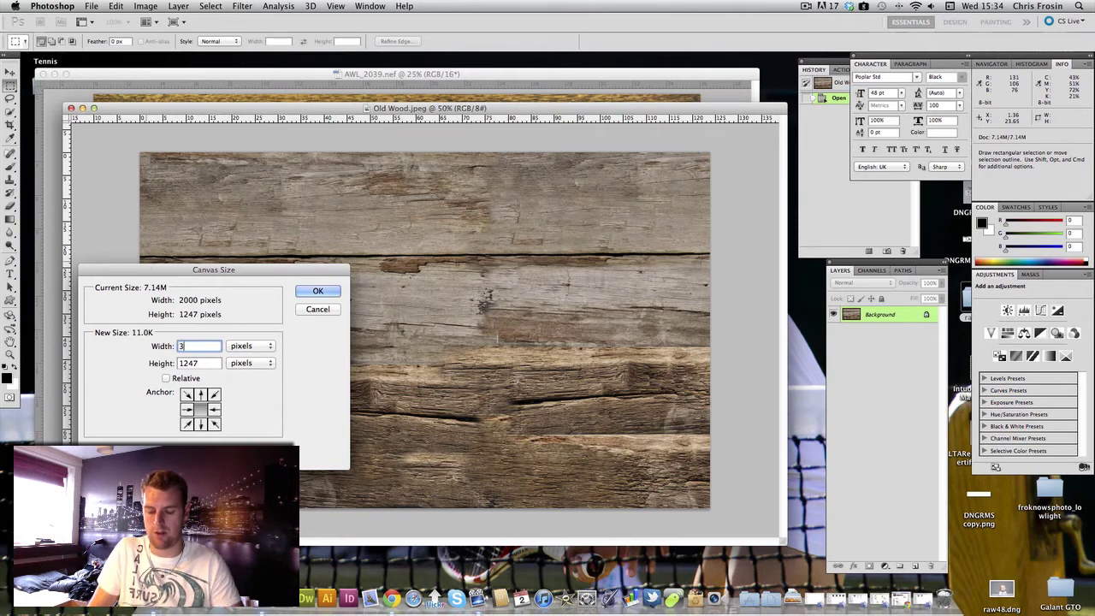
type("500")
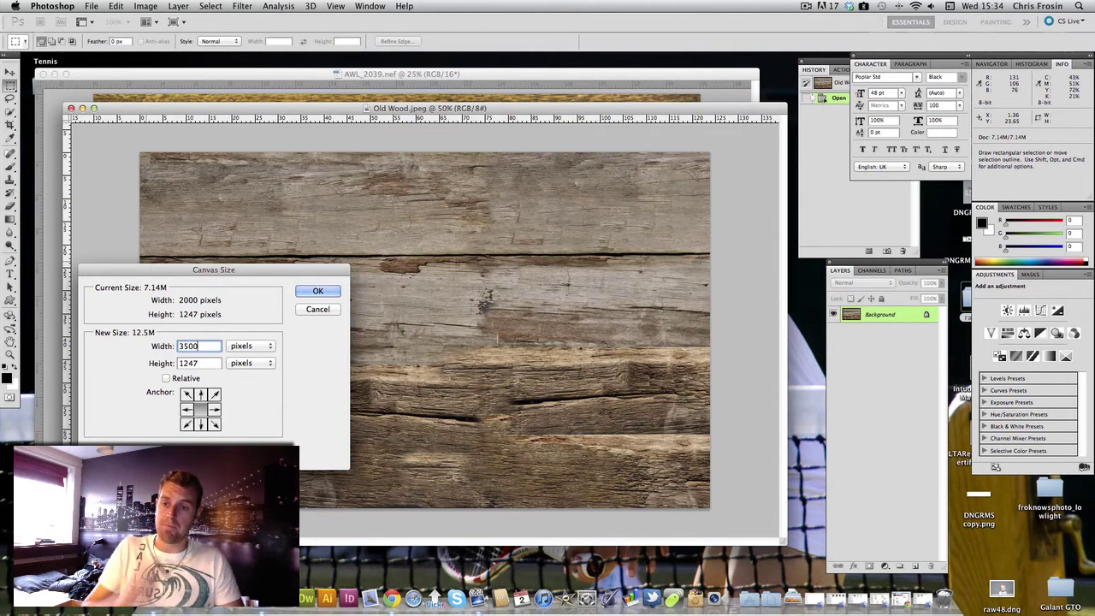
key("Return")
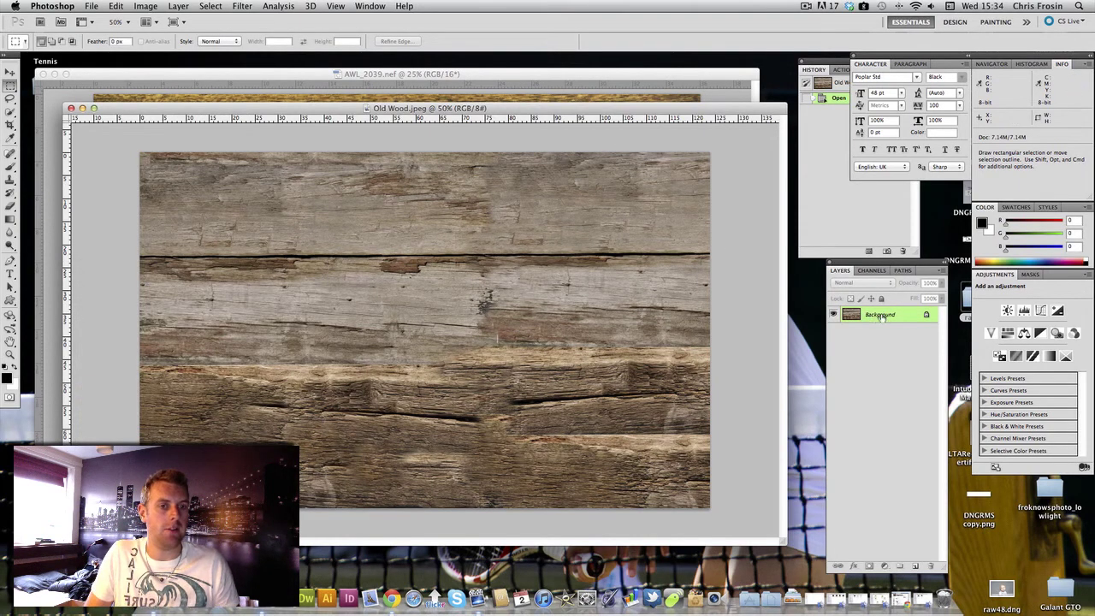
double_click(881, 316)
key("Return")
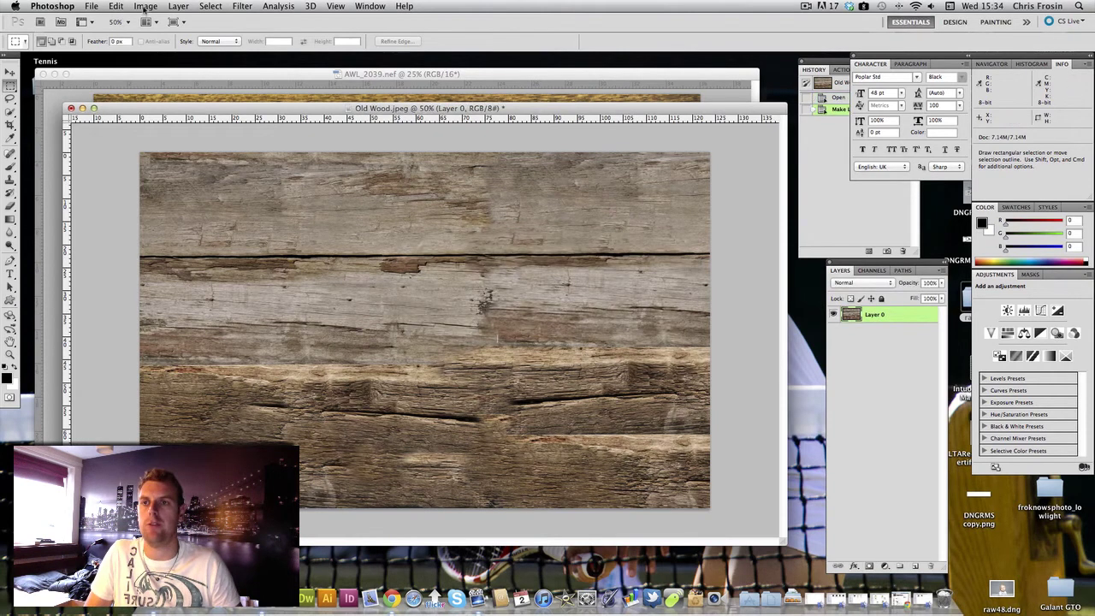
Resize the canvas to 3500 × 2000 pixels with Relative unticked.
left_click(145, 6)
left_click(159, 120)
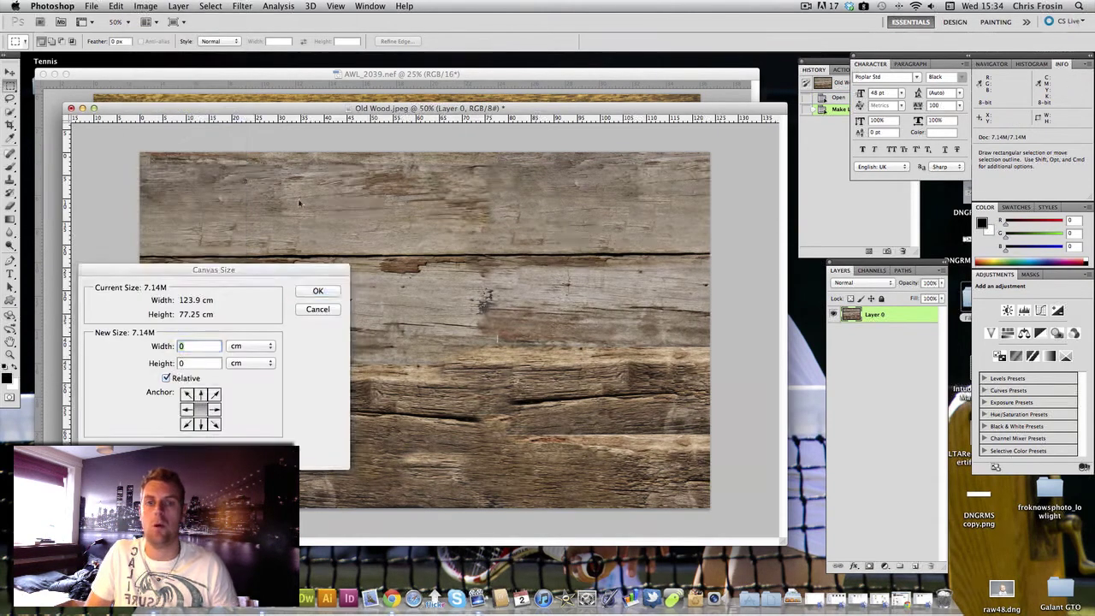
left_click(166, 377)
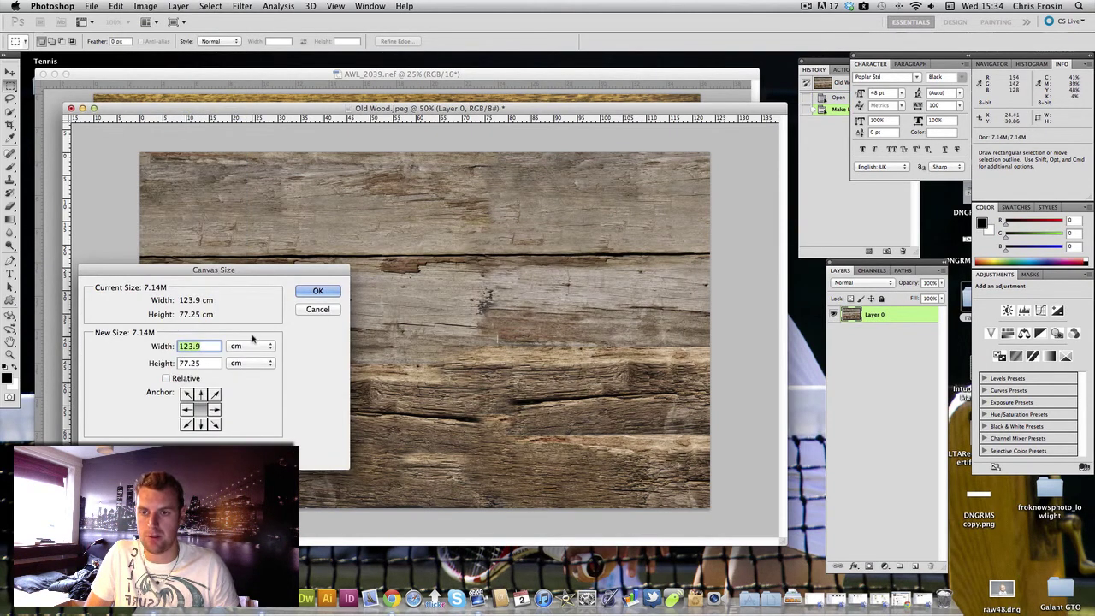
left_click(253, 342)
left_click(252, 323)
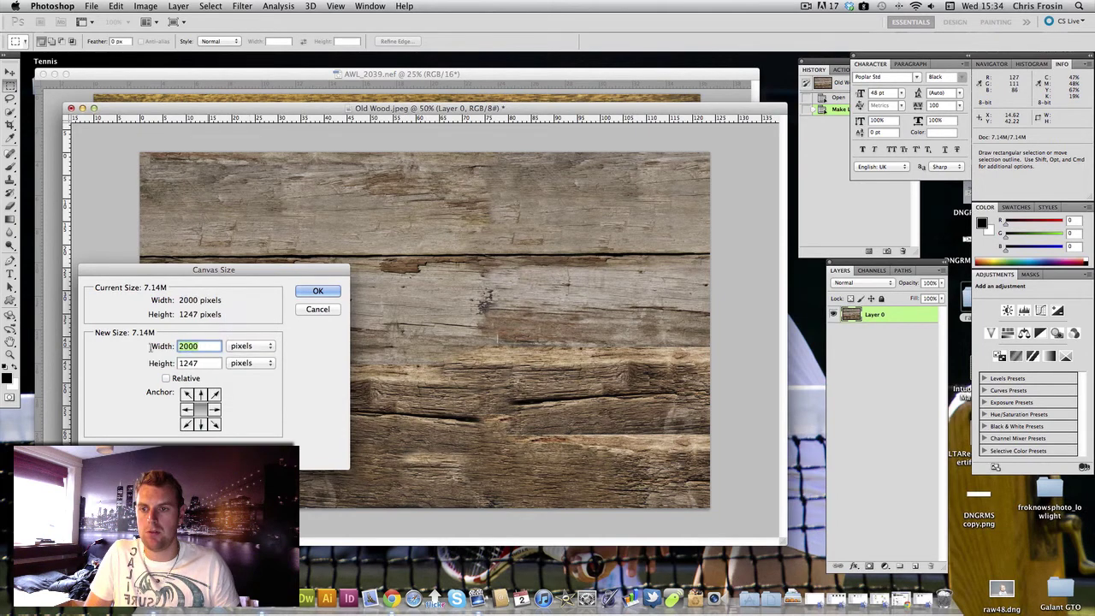
type("3500")
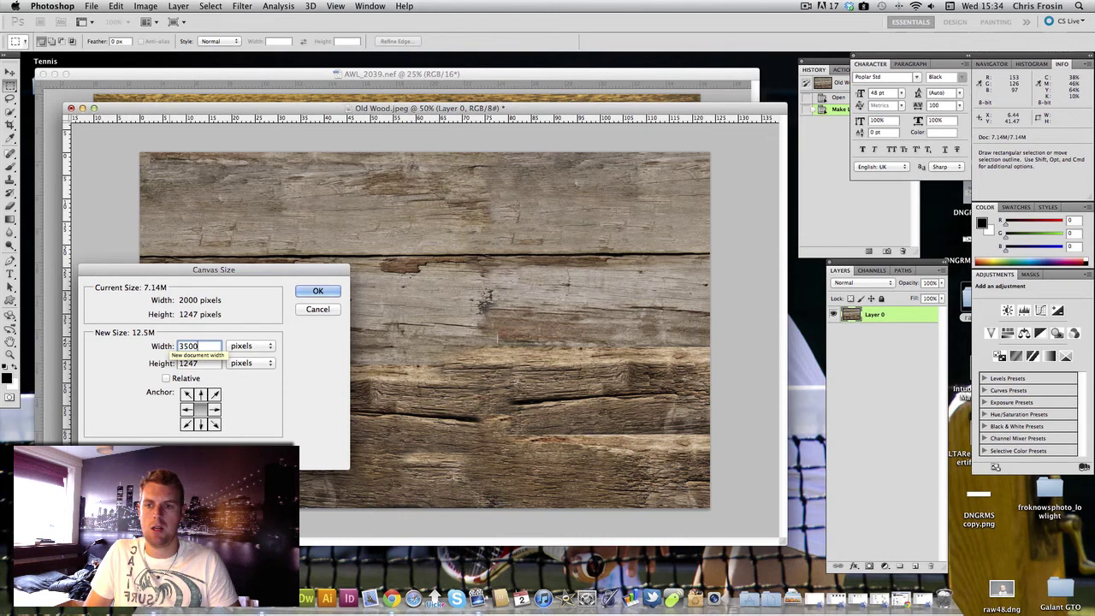
key("Tab")
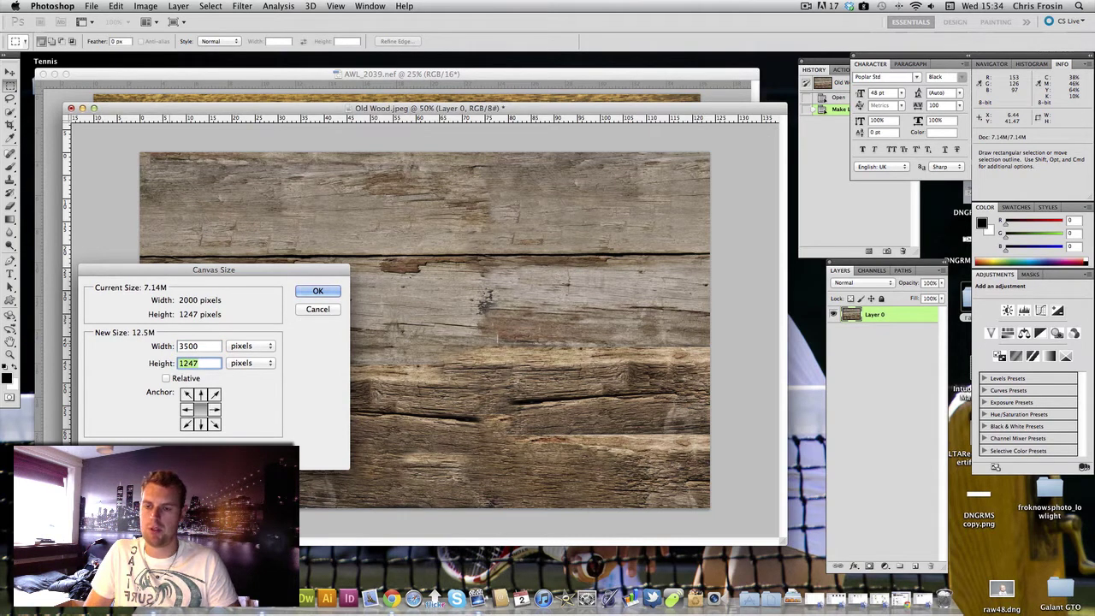
type("2000")
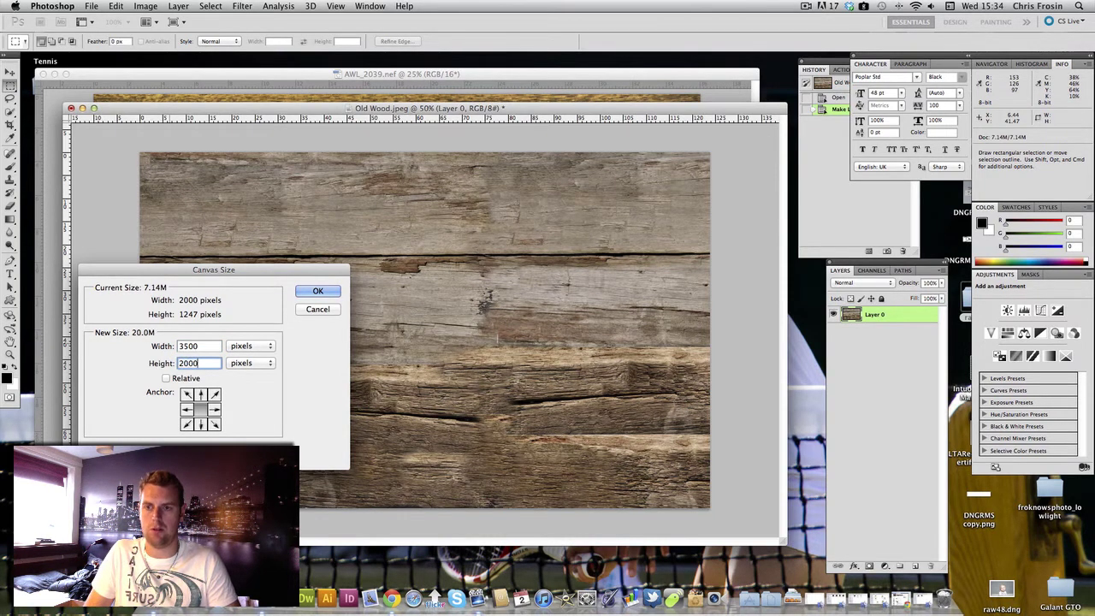
key("Return")
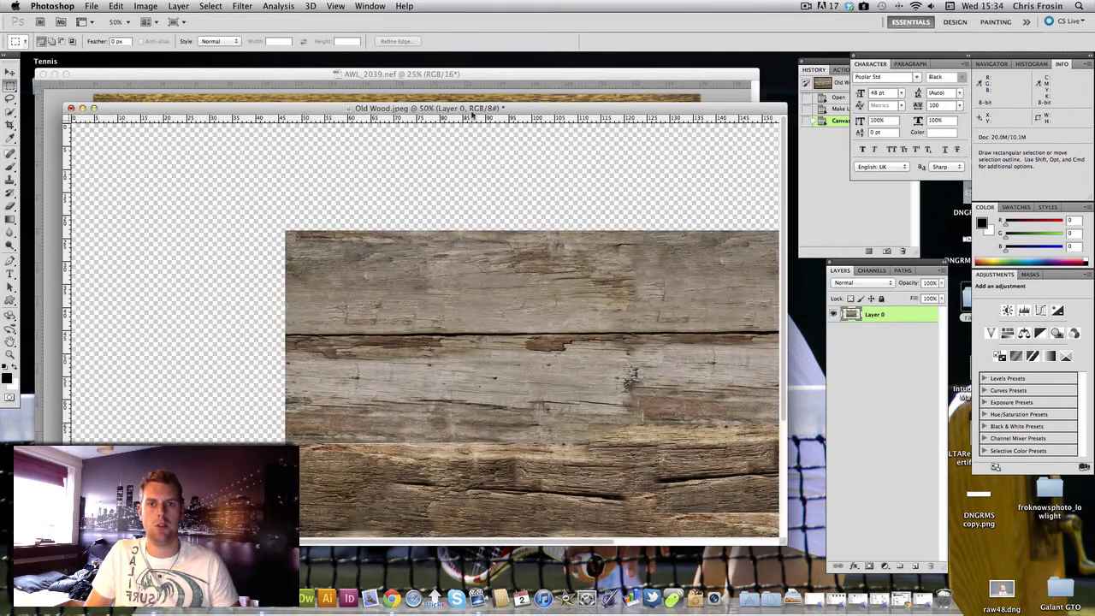
Scale the wood texture with Free Transform so it covers the enlarged canvas edge to edge.
key("super+minus")
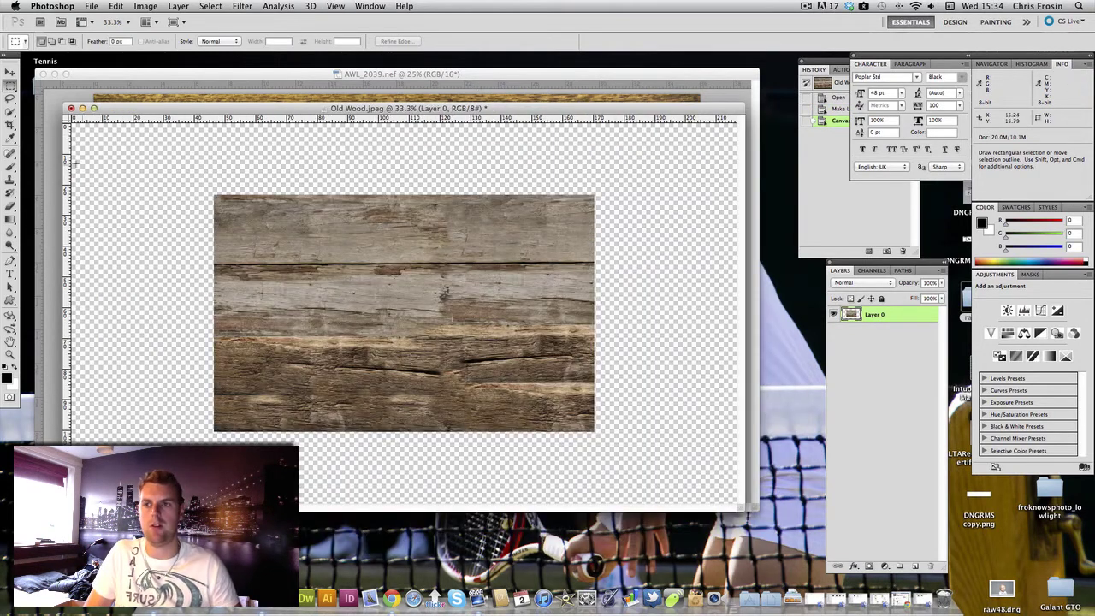
key("super")
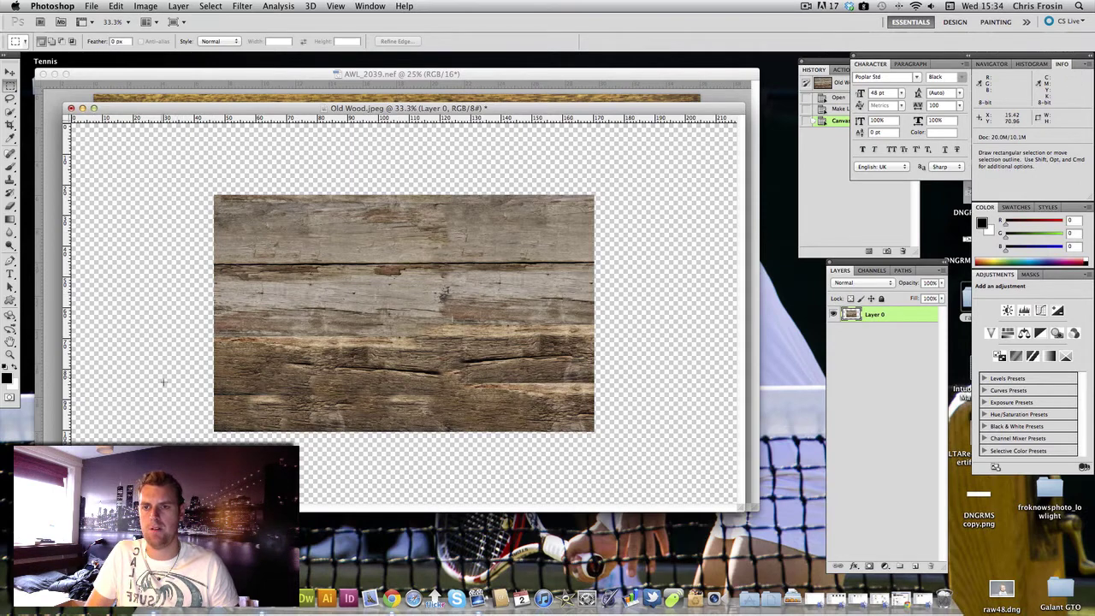
key("super+t")
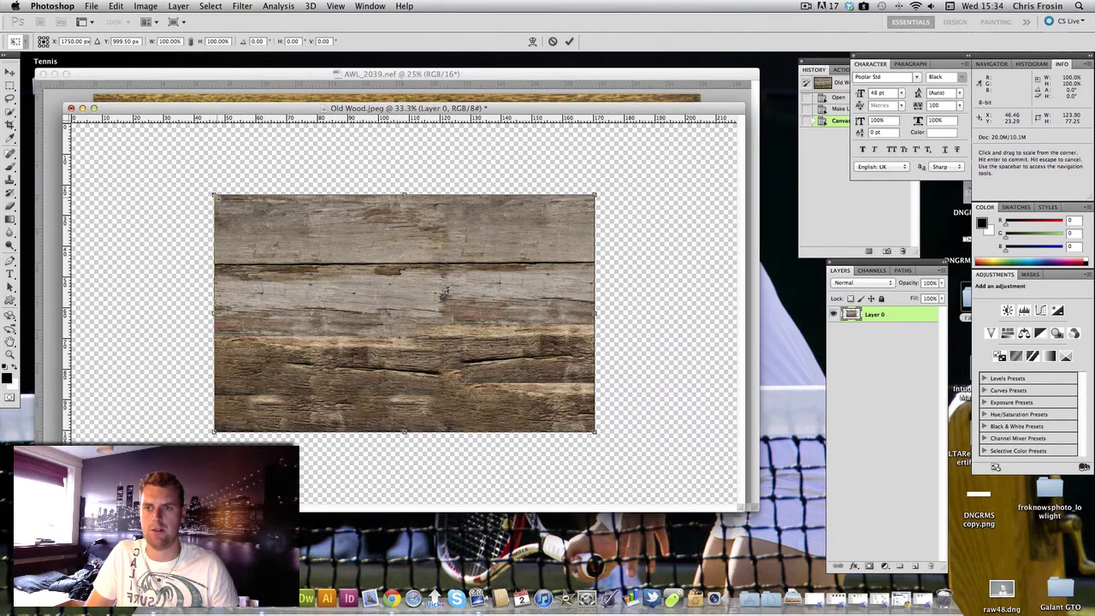
left_click_drag(214, 195, 73, 111)
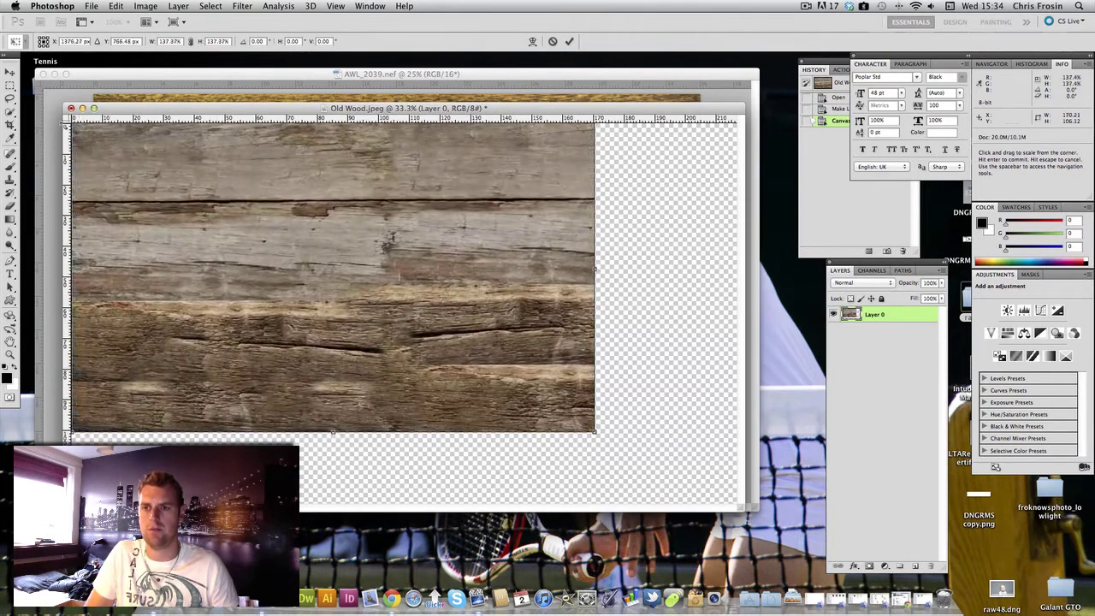
left_click_drag(374, 278, 372, 298)
left_click_drag(594, 452, 726, 511)
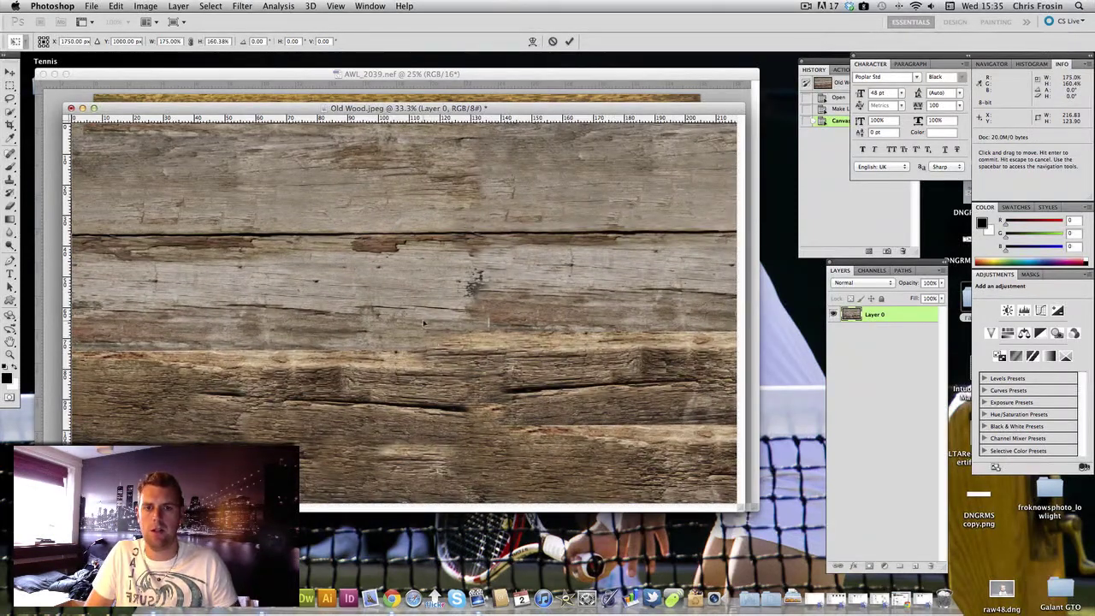
key("Return")
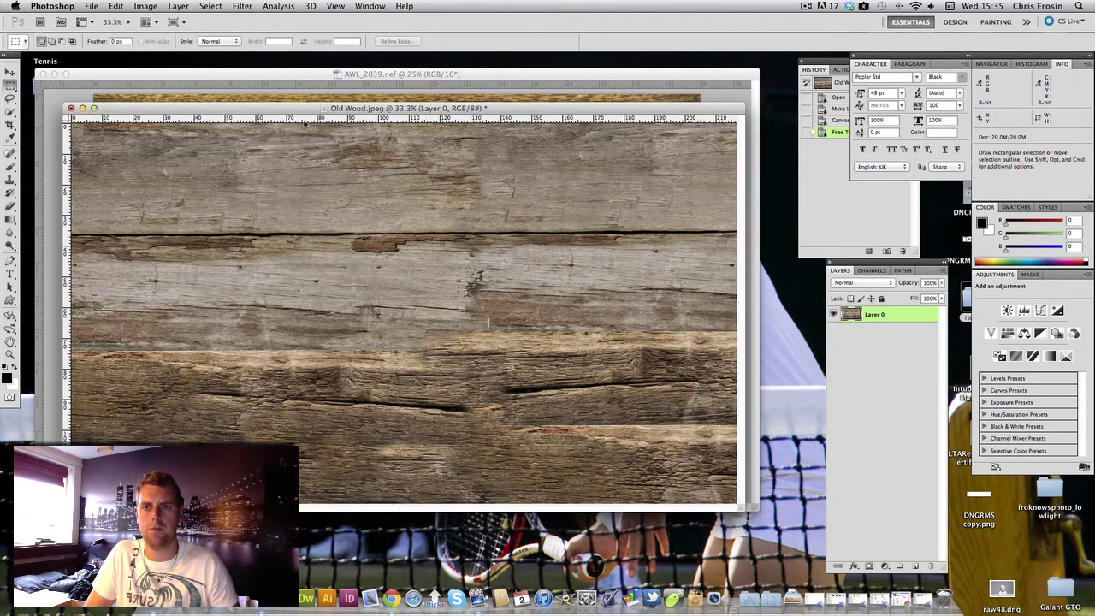
Straighten the wood layer in a second free transform so it sits level.
left_click_drag(305, 109, 319, 148)
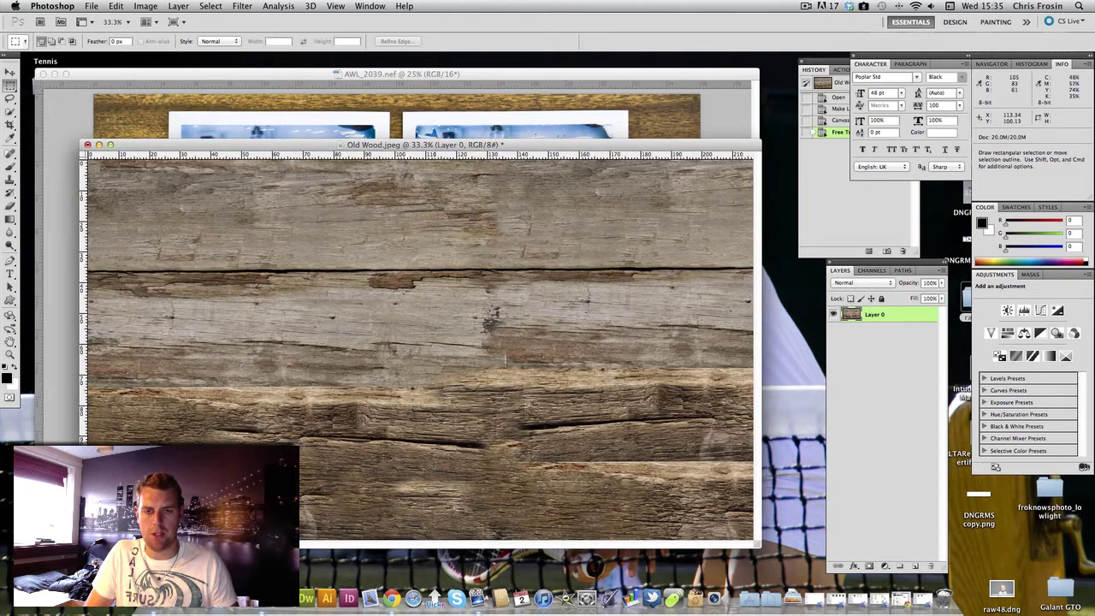
left_click_drag(755, 544, 780, 568)
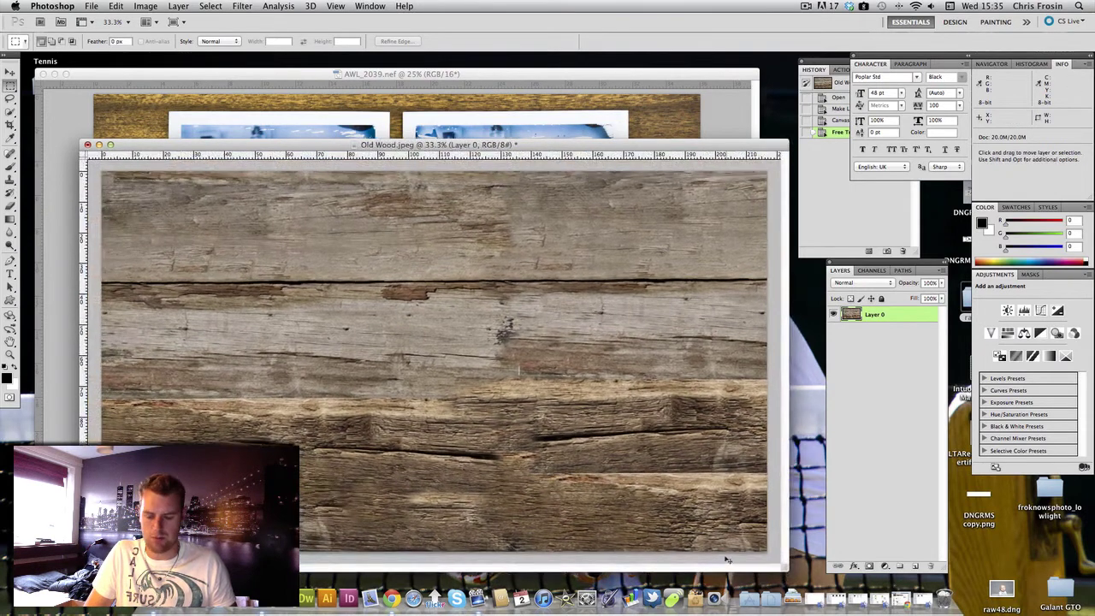
key("super+t")
left_click_drag(633, 158, 583, 209)
left_click_drag(722, 512, 740, 522)
key("Return")
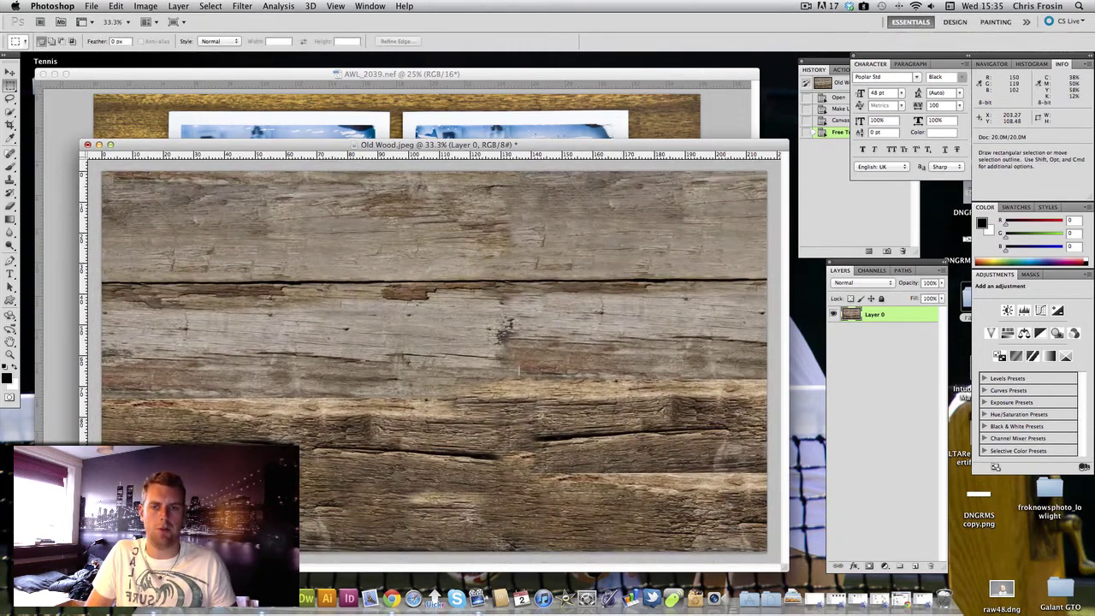
left_click(446, 75)
Select the top-left polaroid's picture area and paste it into Old Wood.jpeg as Layer 1.
left_click_drag(445, 75, 441, 69)
left_click(769, 149)
left_click_drag(653, 147, 670, 151)
left_click(553, 75)
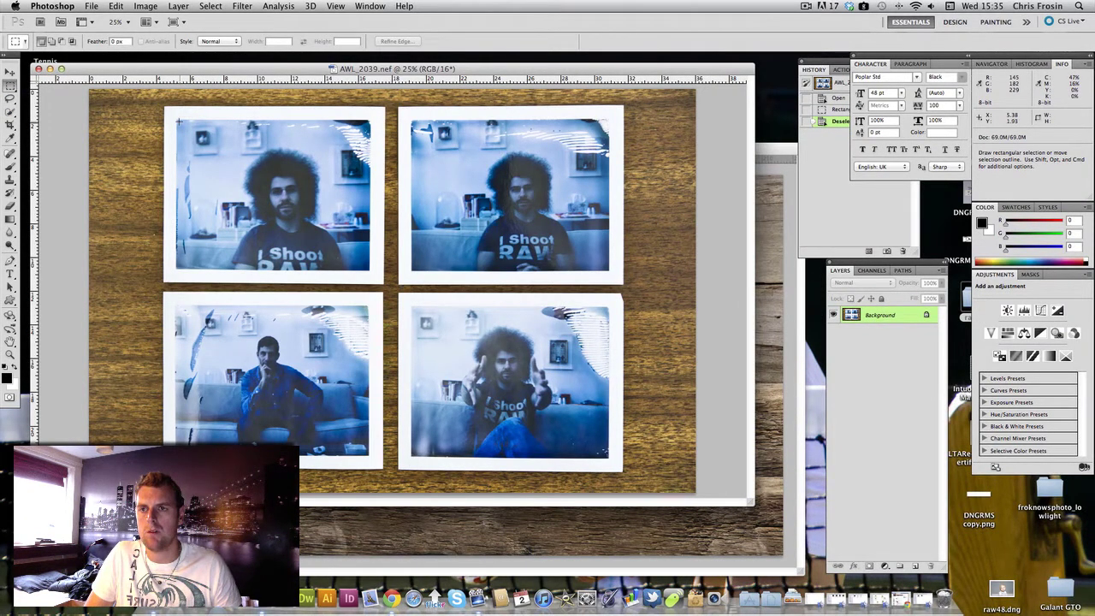
left_click_drag(178, 121, 338, 222)
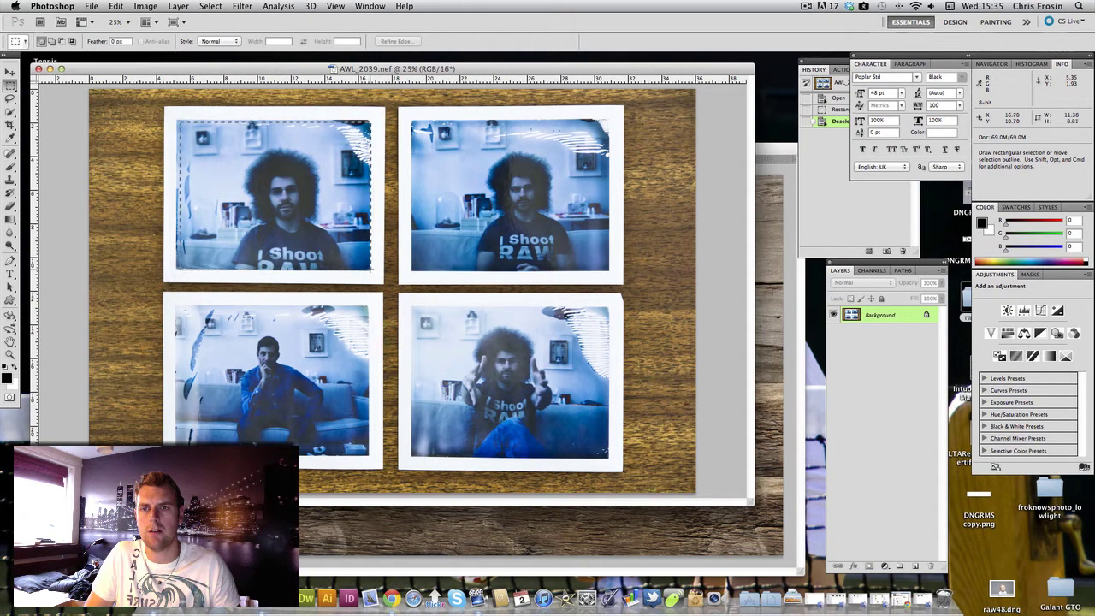
left_click_drag(370, 270, 369, 270)
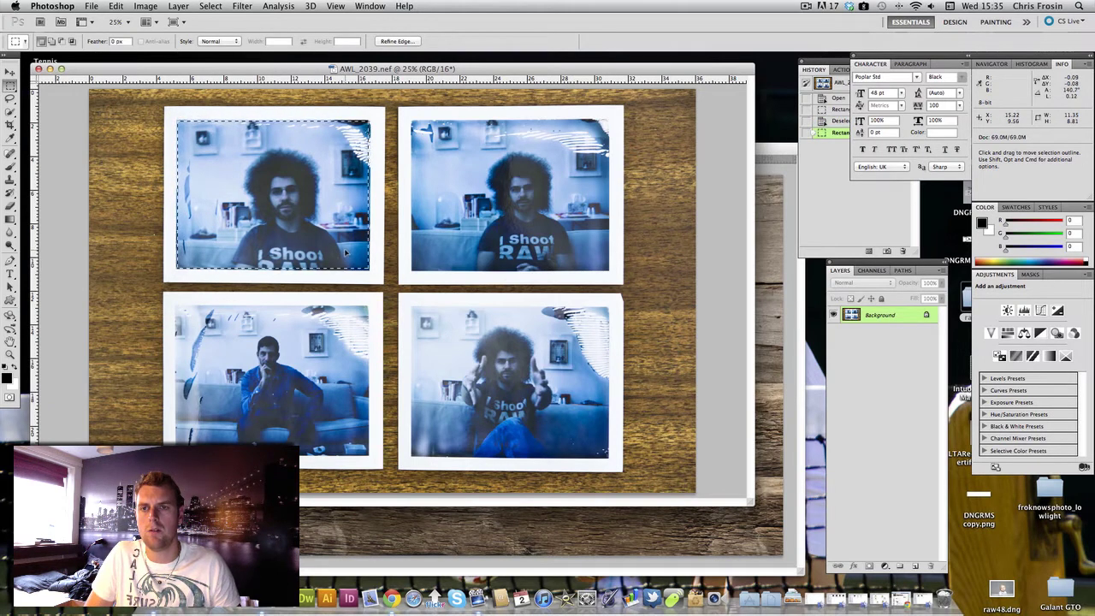
left_click_drag(346, 253, 348, 256)
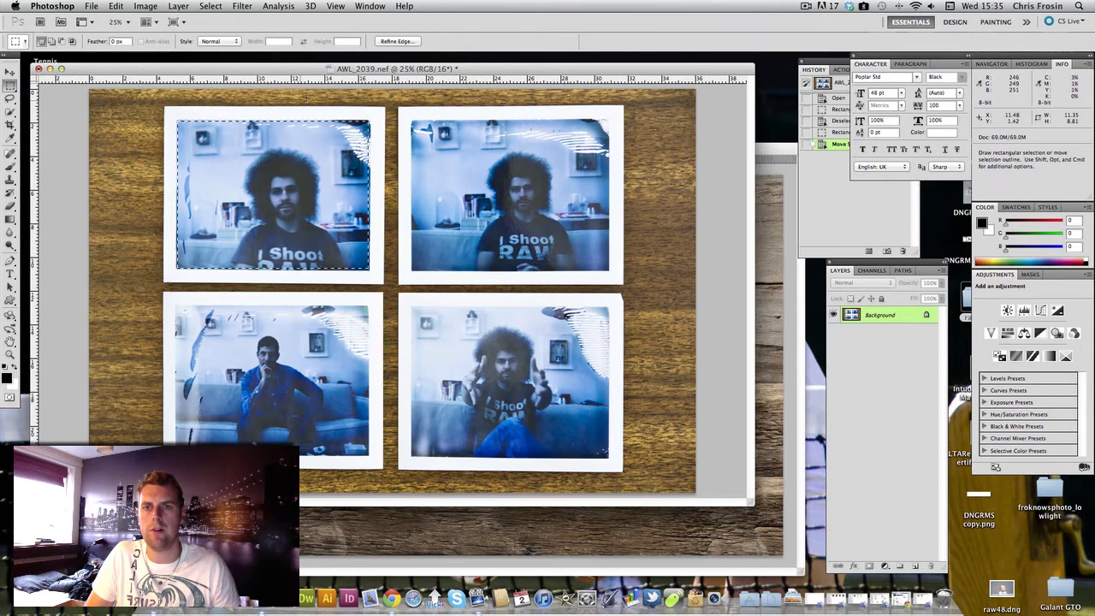
left_click_drag(425, 73, 416, 68)
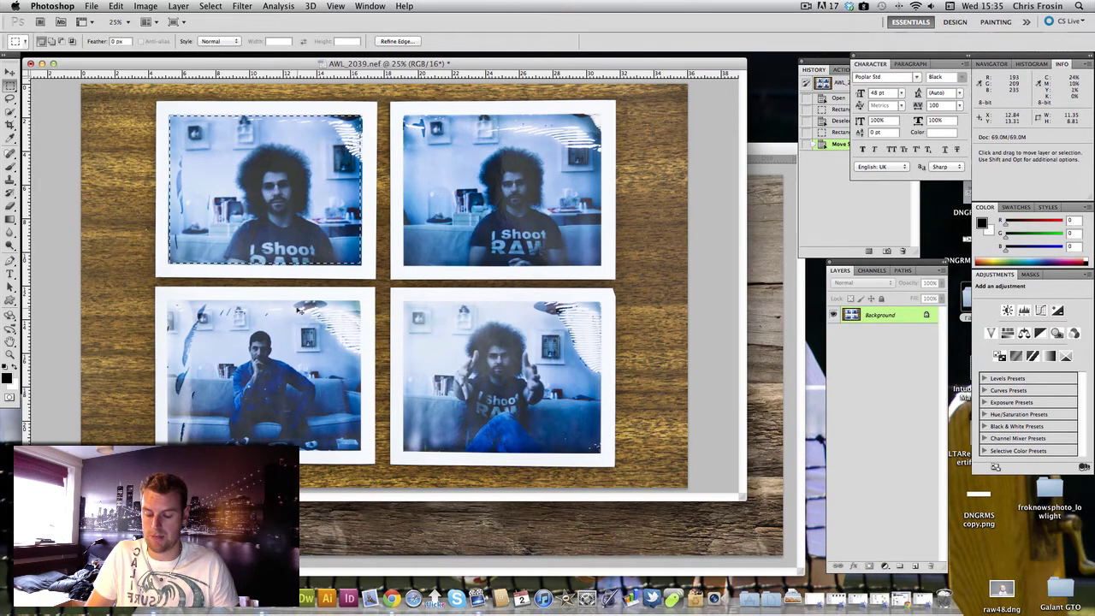
left_click(752, 181)
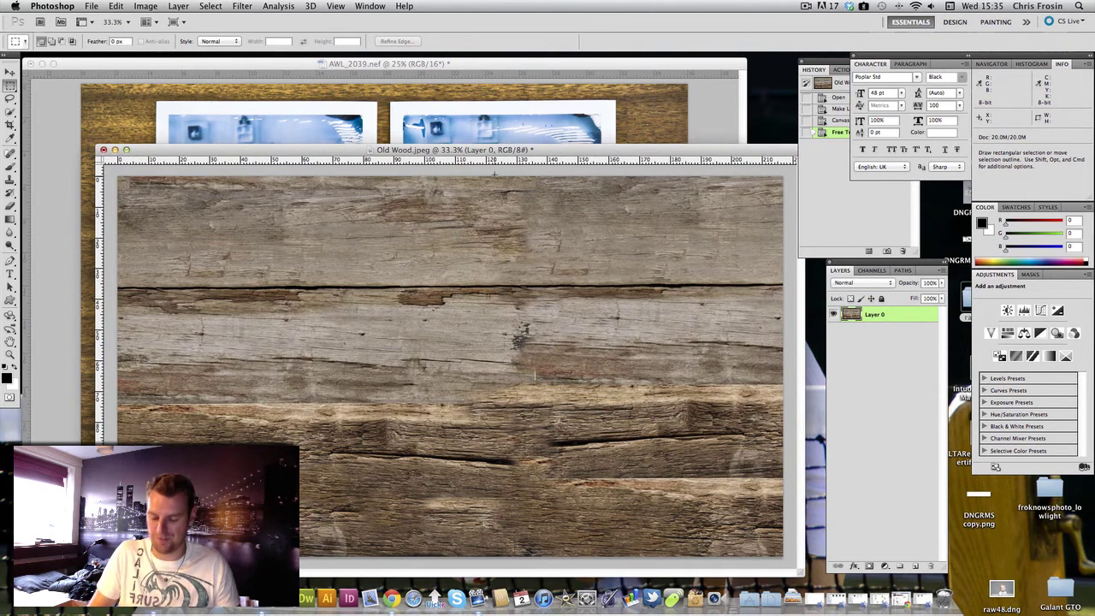
key("super+v")
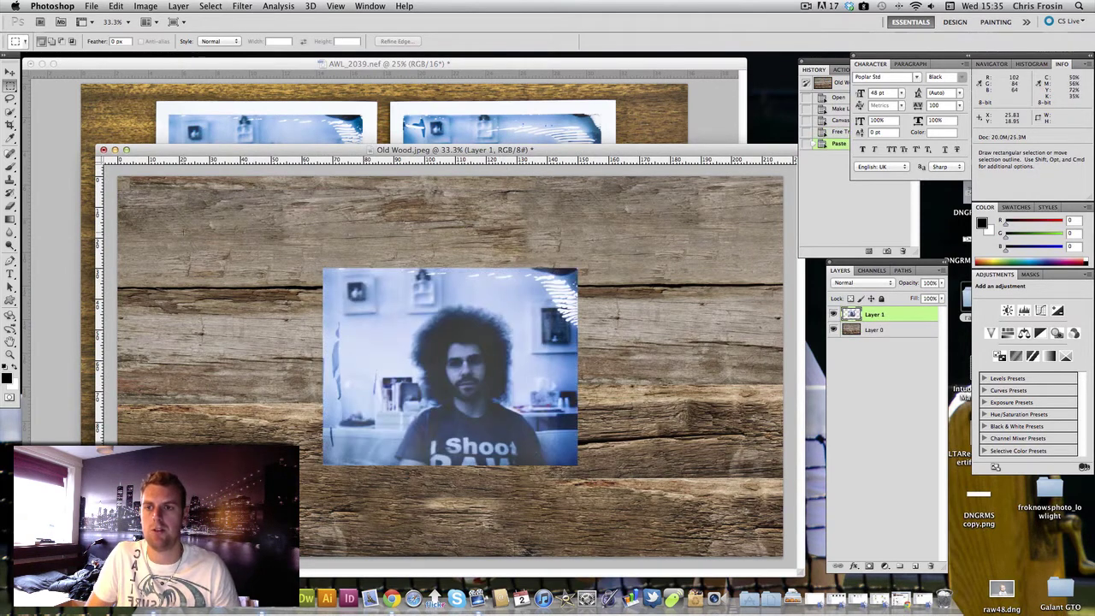
Move the selection onto the bottom-right polaroid and paste it as Layer 2.
left_click(451, 81)
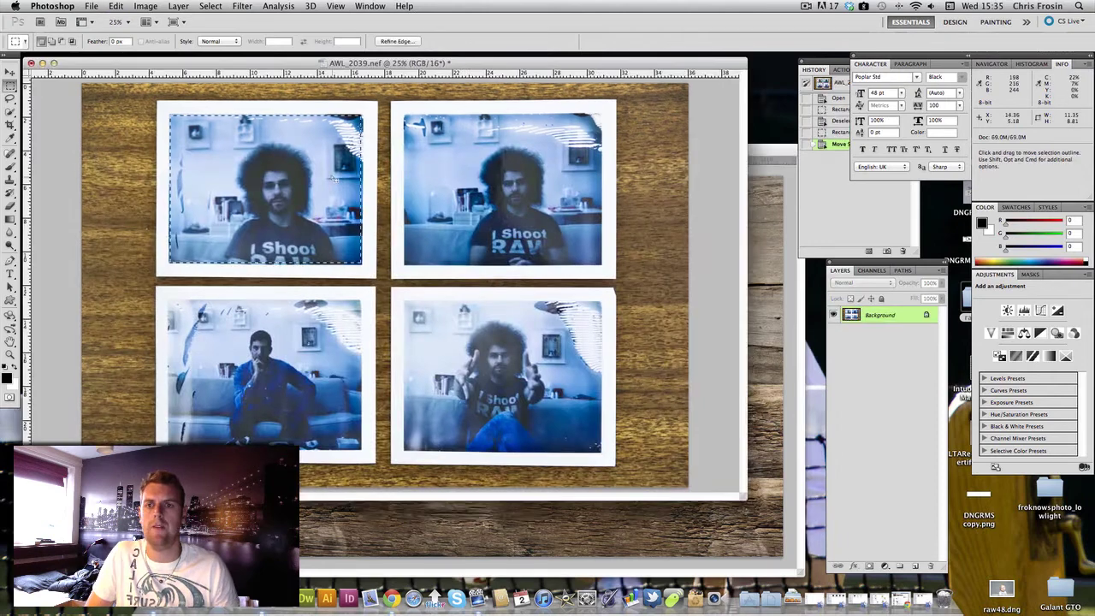
left_click_drag(277, 180, 498, 364)
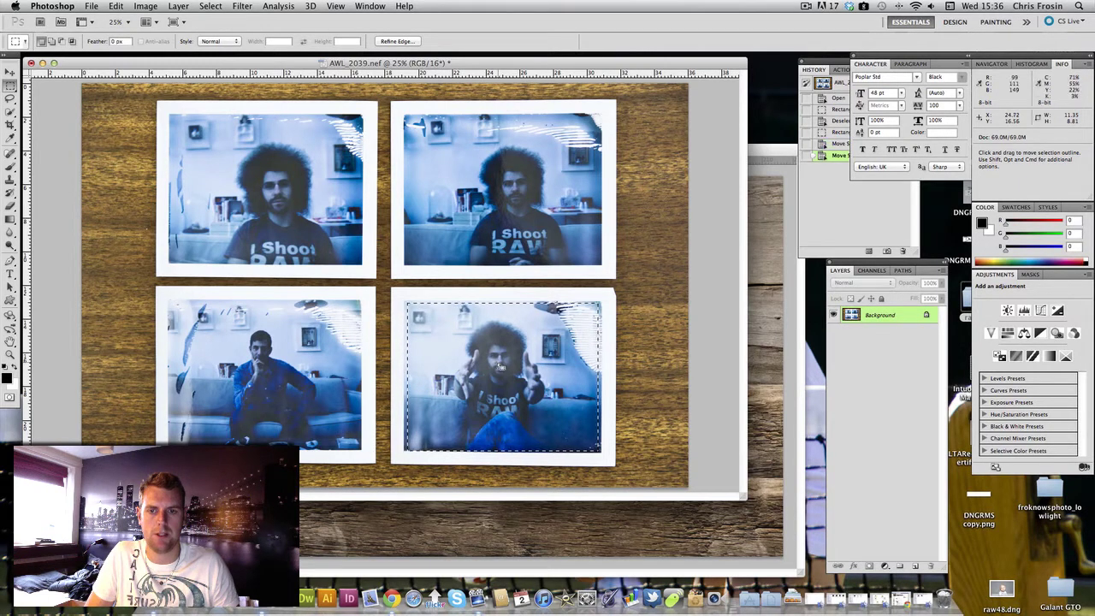
left_click(770, 171)
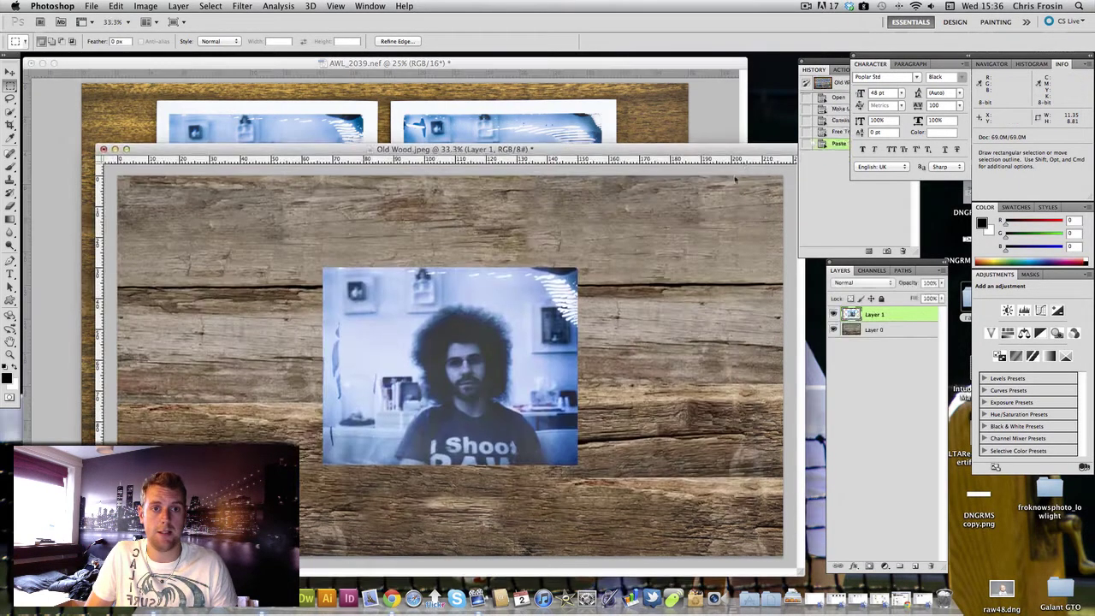
key("cmd+v")
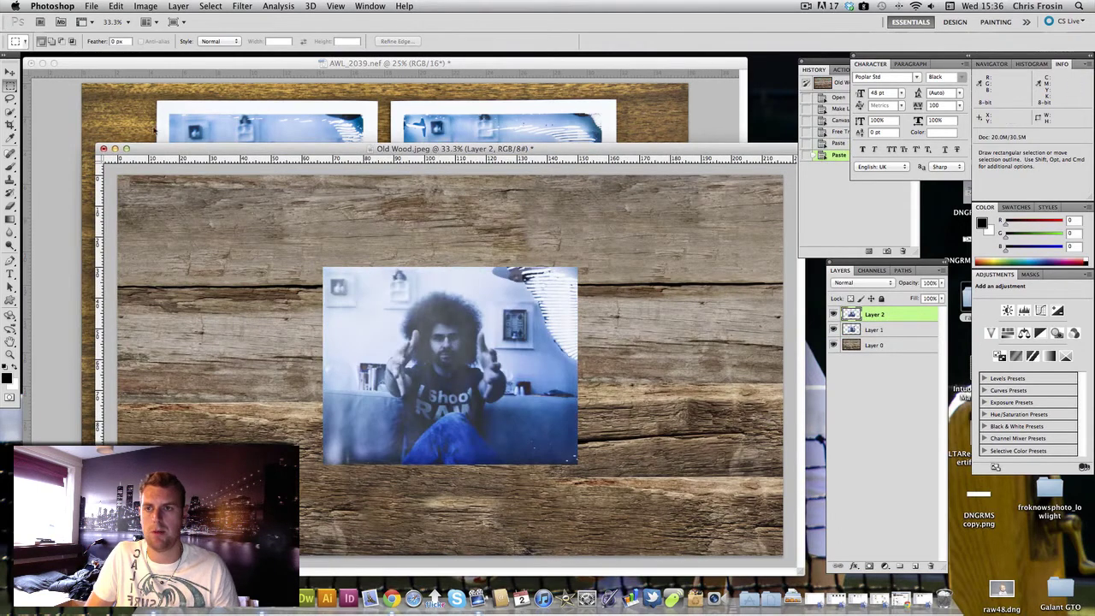
Copy the bottom-left polaroid and paste it into Old Wood.jpeg as Layer 3.
left_click(154, 130)
left_click_drag(493, 363, 276, 364)
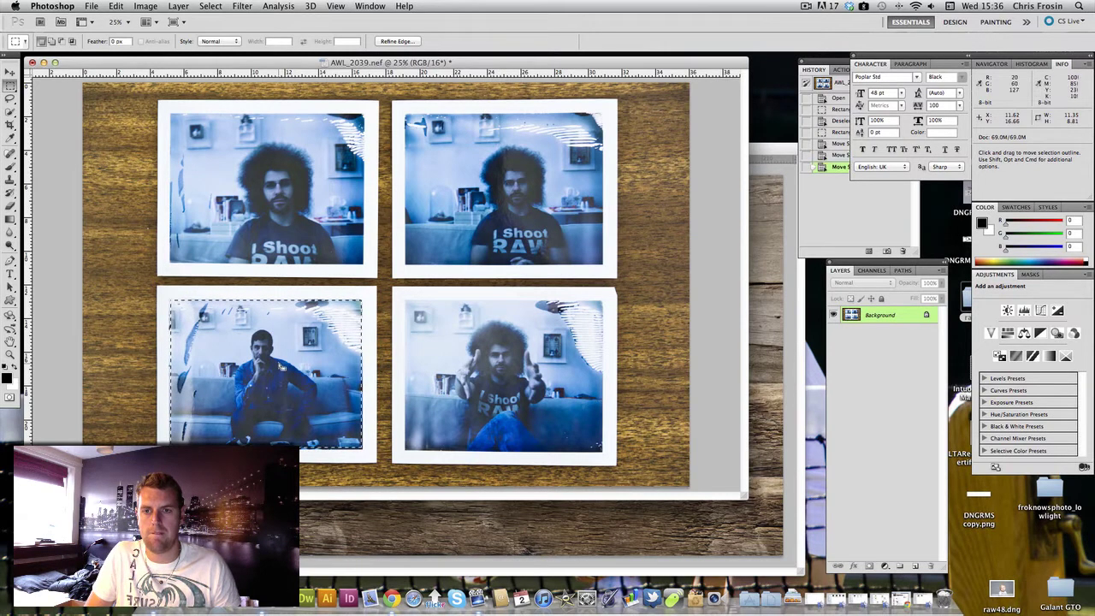
key("super+c")
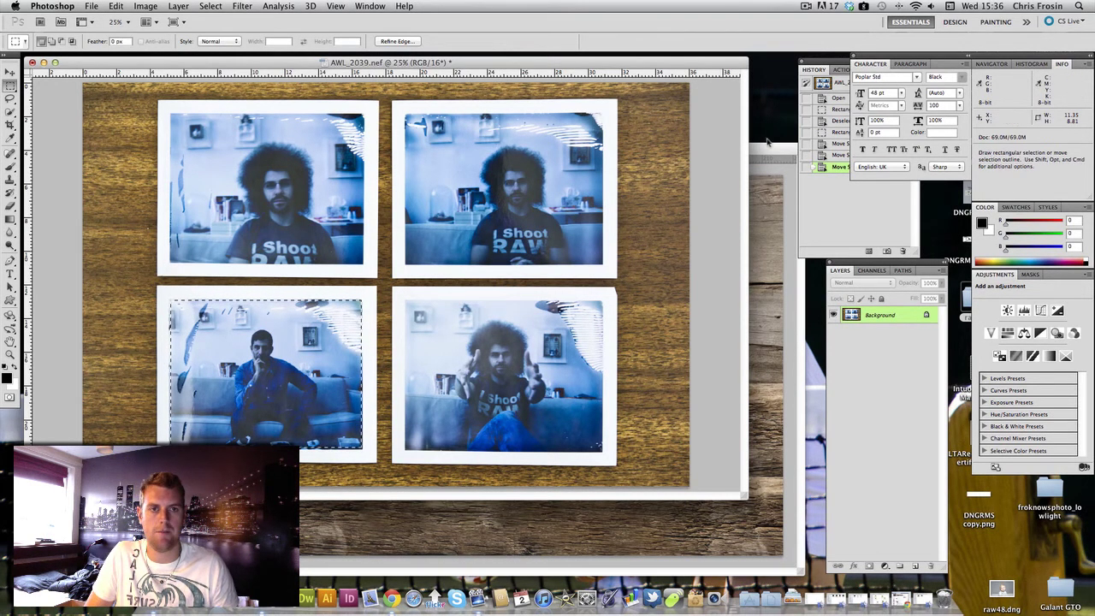
key("super+grave")
key("super+v")
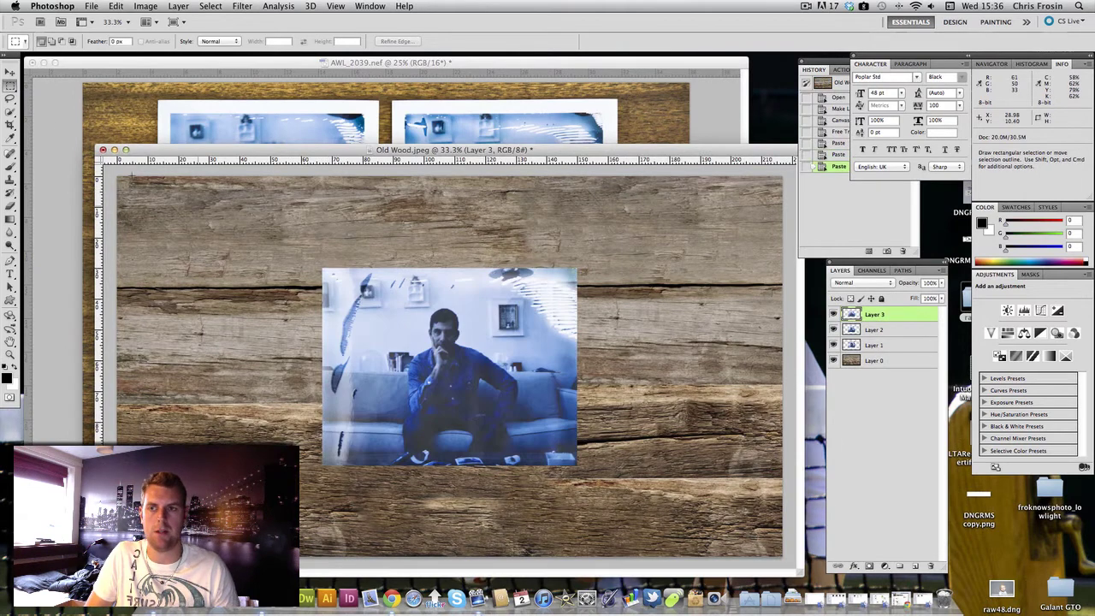
Drag the seated-man photo to the right side of the wood.
key("v")
left_click_drag(330, 154, 300, 112)
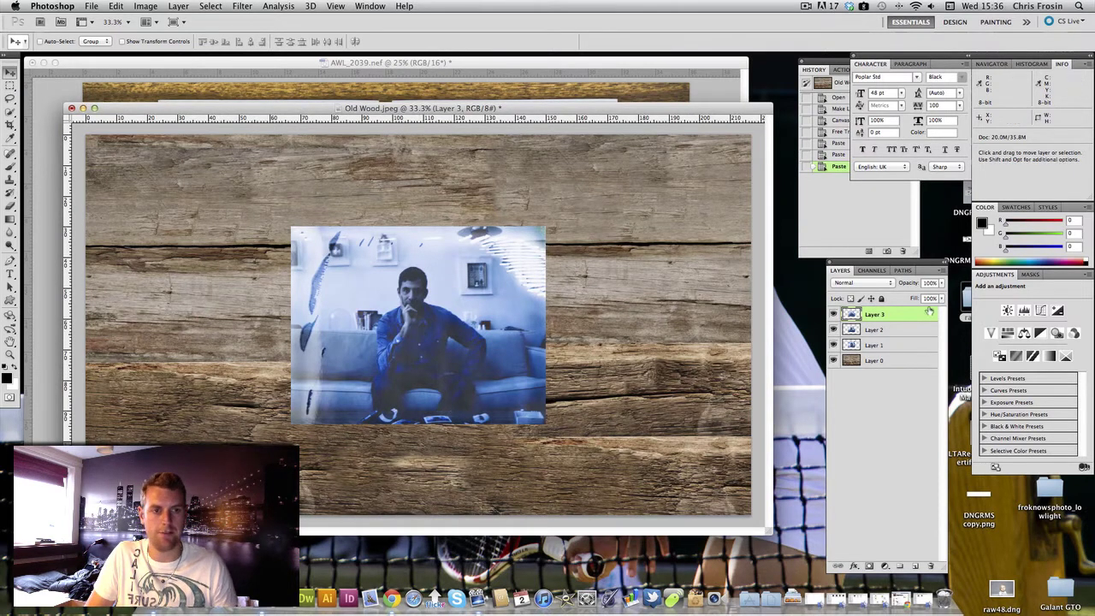
left_click_drag(462, 313, 290, 313)
left_click_drag(222, 335, 596, 336)
Move Layer 1's portrait to the left side to complete the row.
left_click(873, 344)
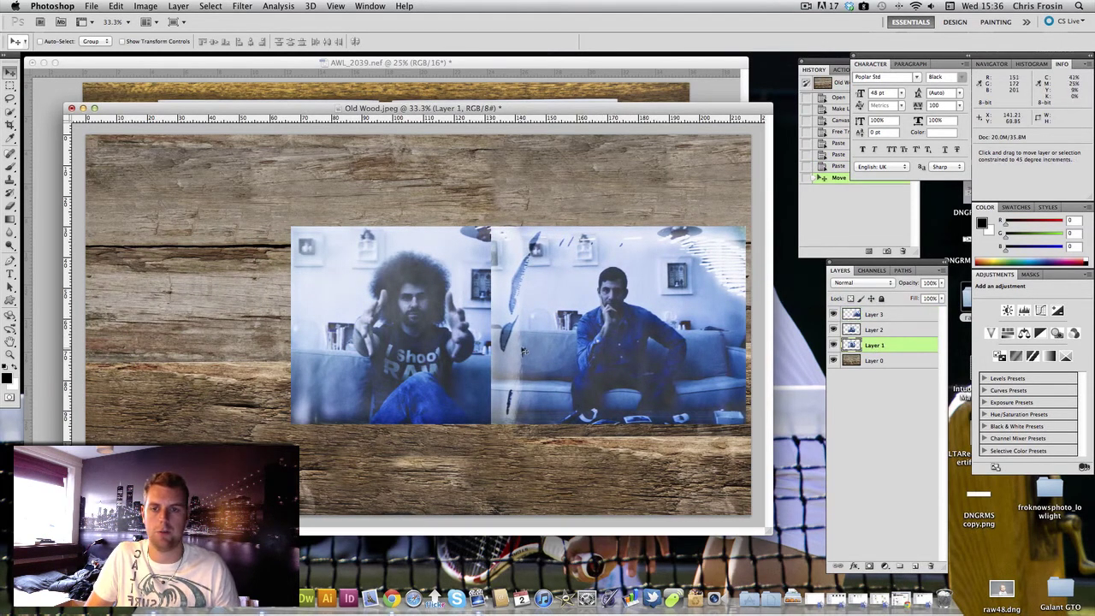
left_click_drag(412, 347, 295, 348)
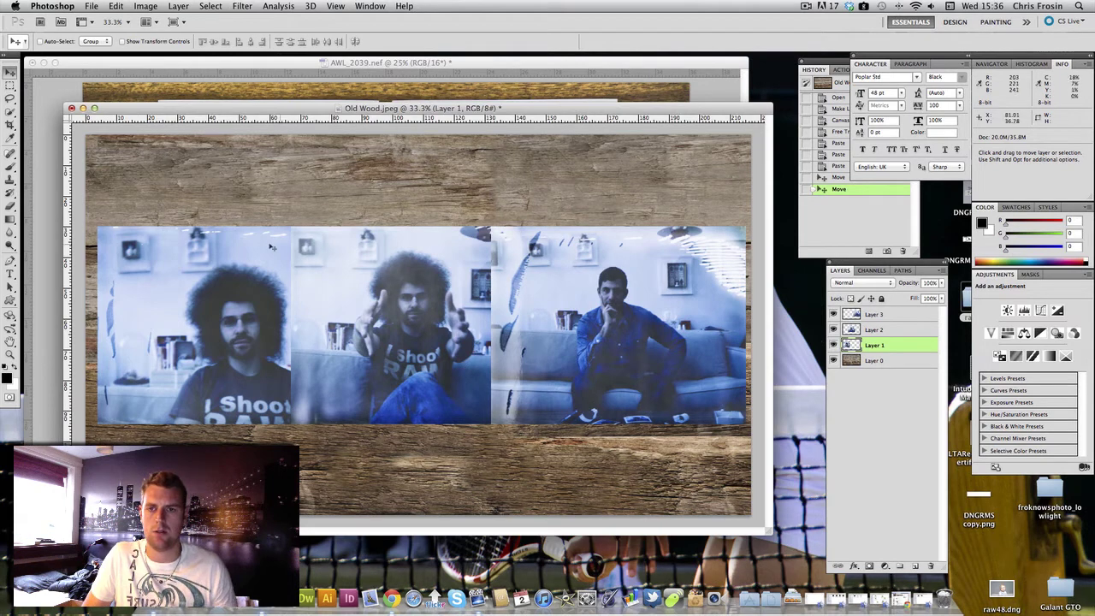
left_click_drag(238, 317, 255, 317)
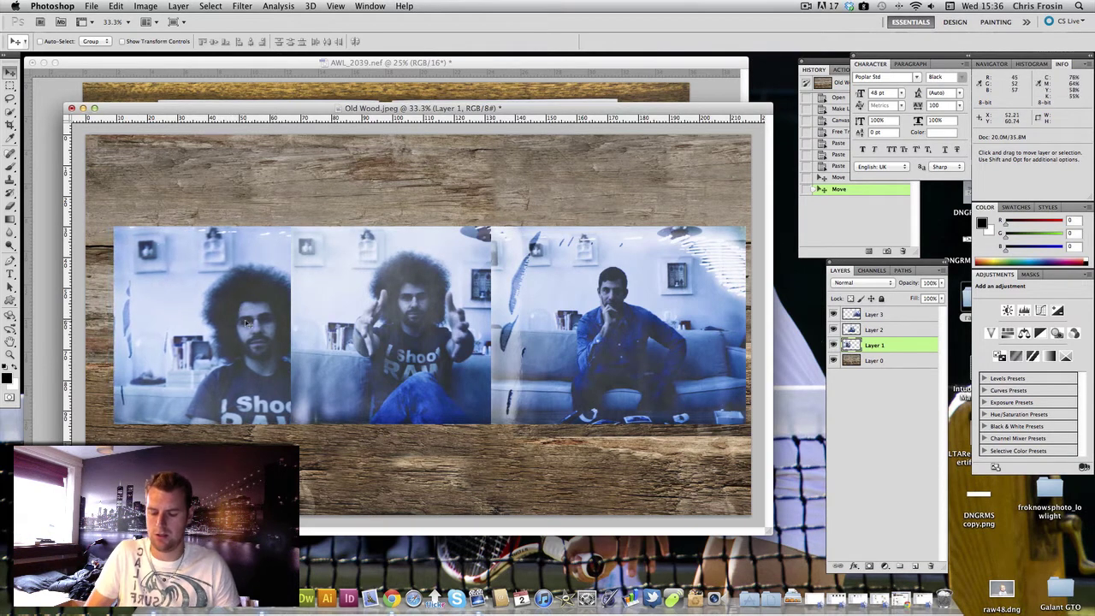
key("super+t")
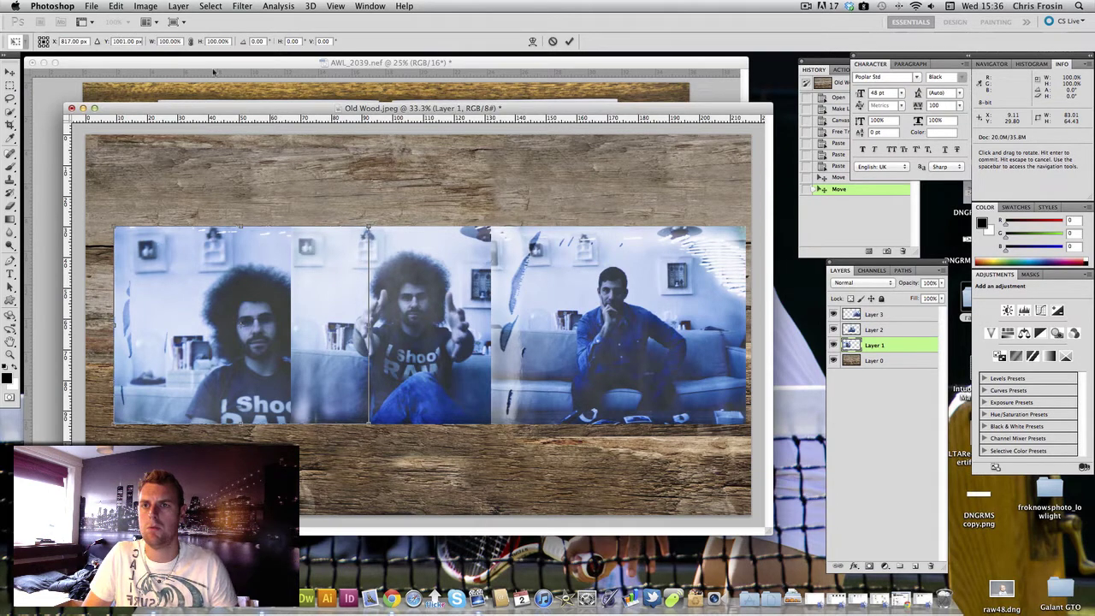
Scale the left photo to 80% width and height and shift it up and left.
left_click(180, 41)
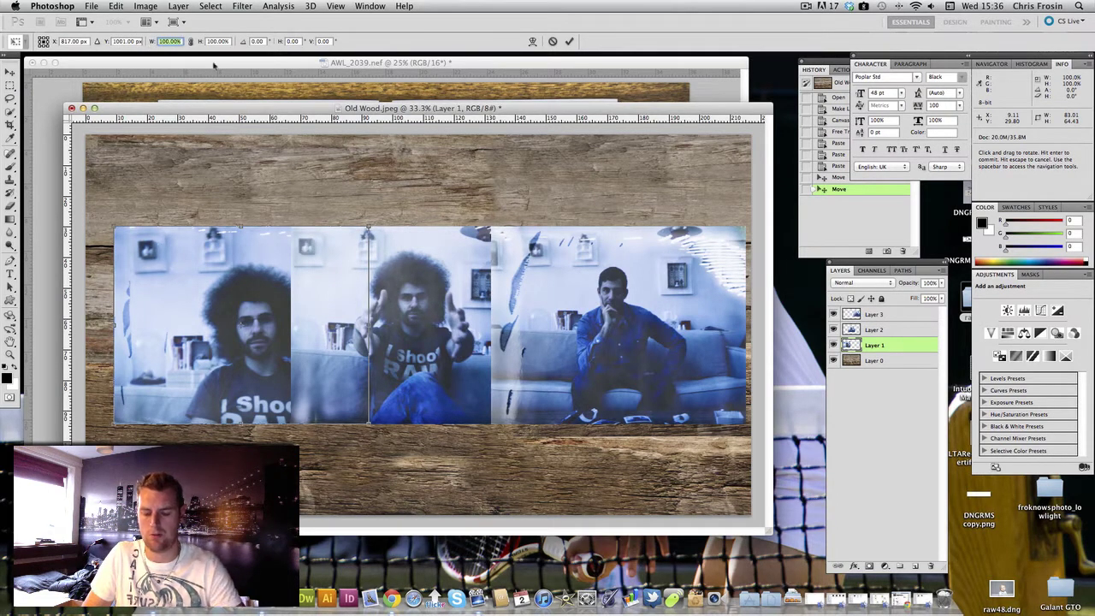
type("70")
key("Tab")
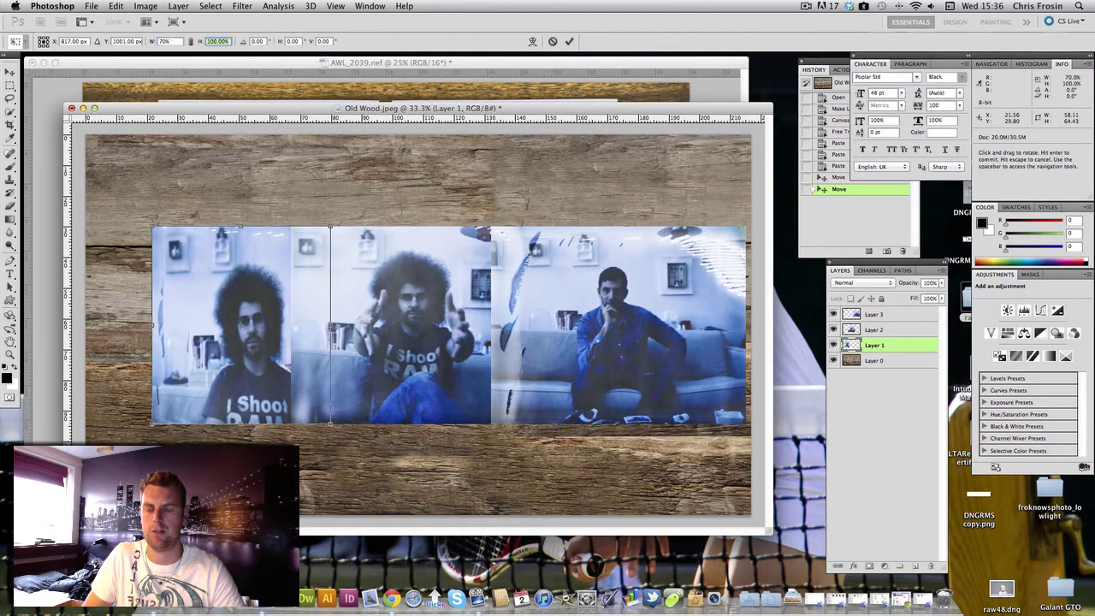
type("70")
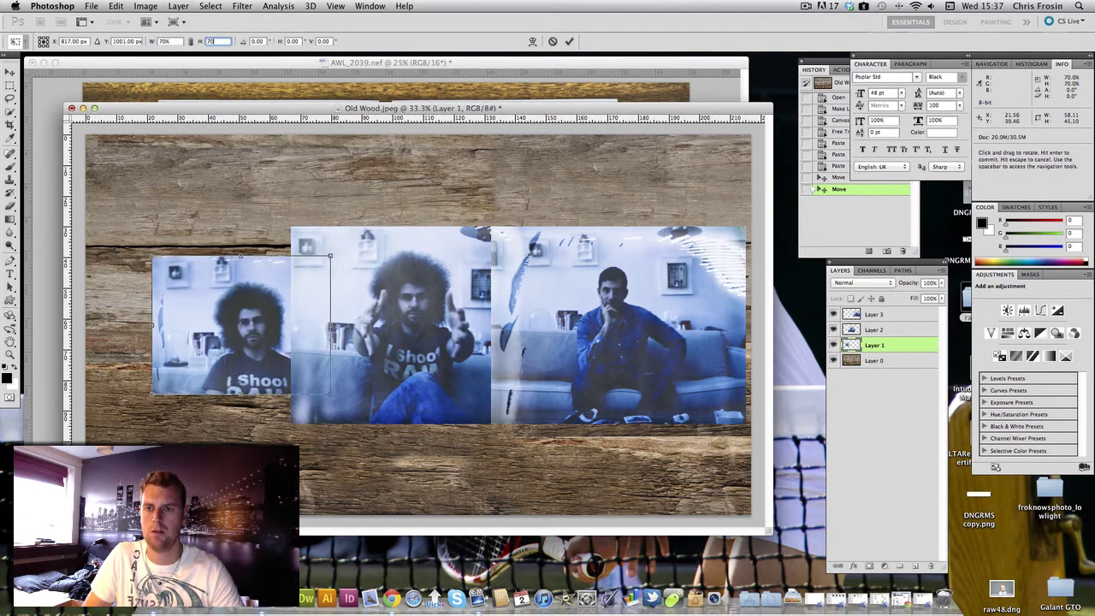
key("BackSpace")
key("shift+Tab")
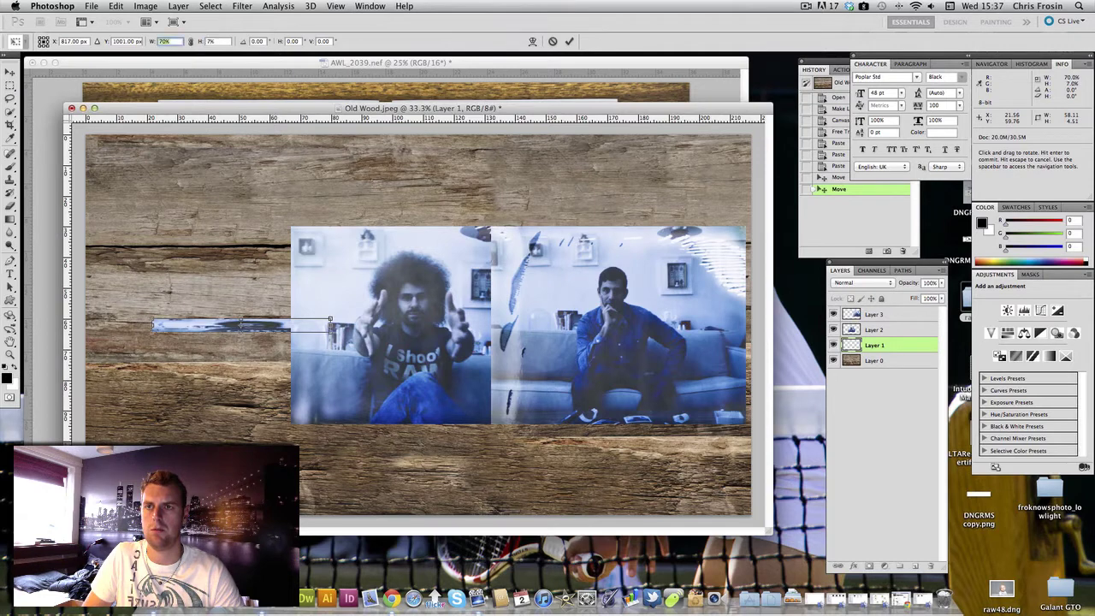
type("80")
key("Tab")
type("80")
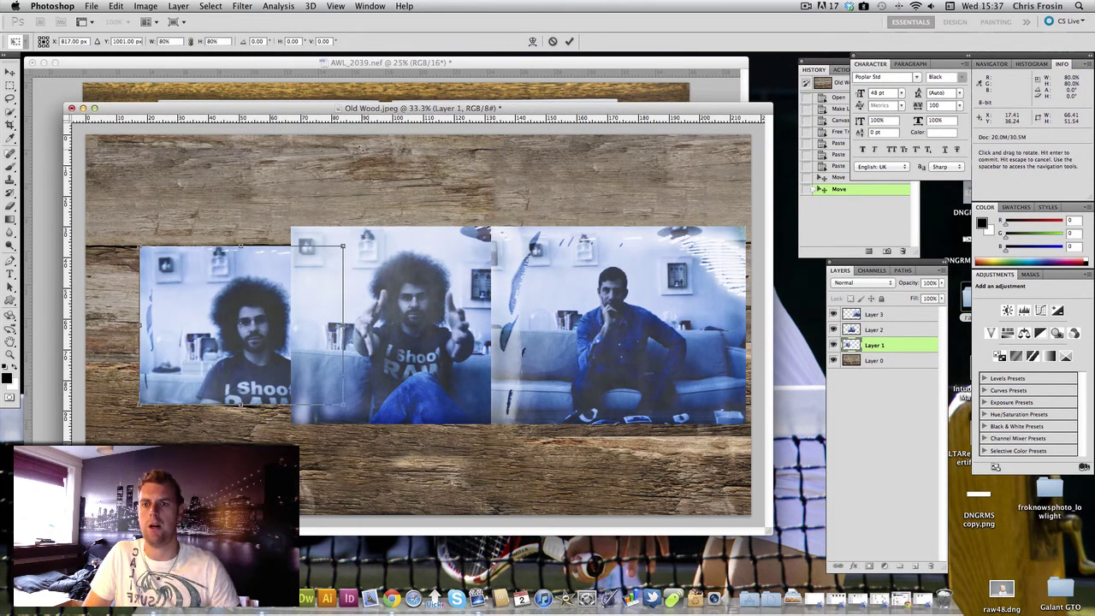
left_click(569, 41)
left_click_drag(225, 319, 203, 312)
Scale Layer 2, the middle photo, to 80% width and height.
left_click(881, 330)
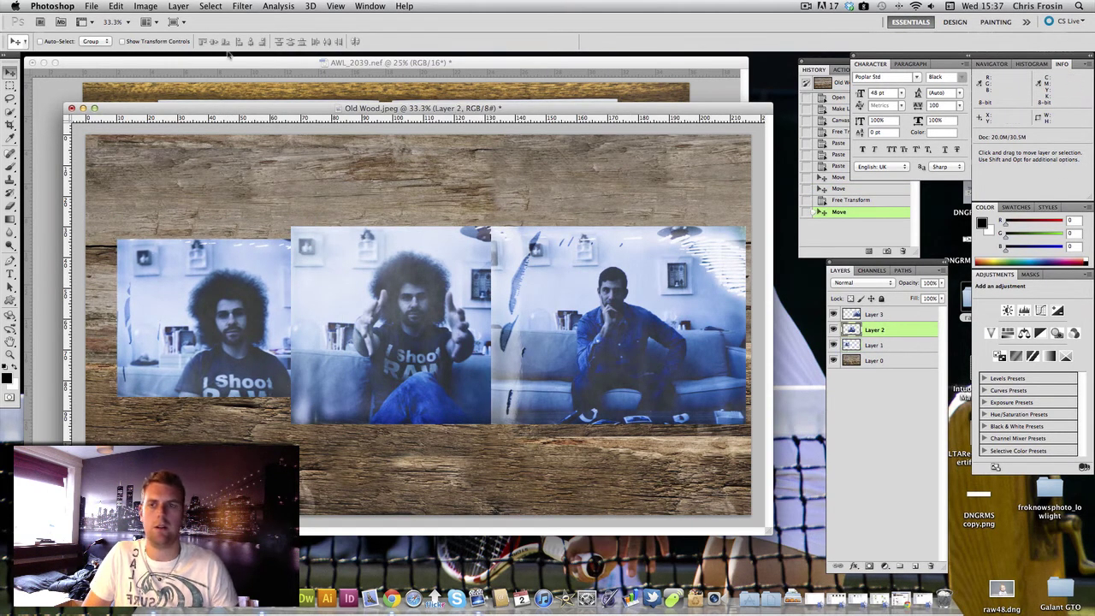
key("super+t")
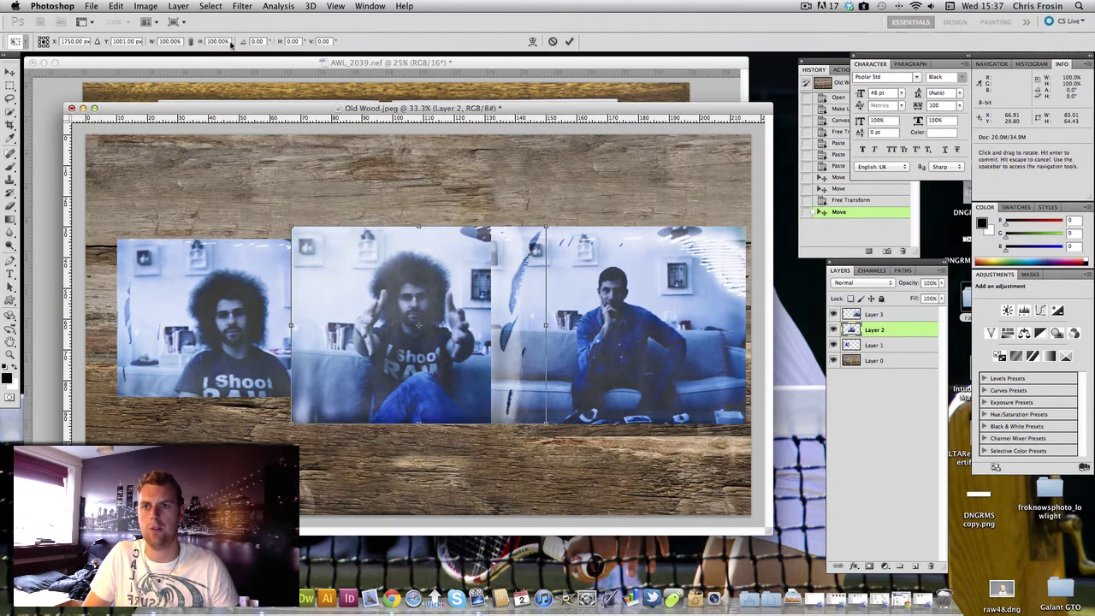
left_click(218, 41)
type("80")
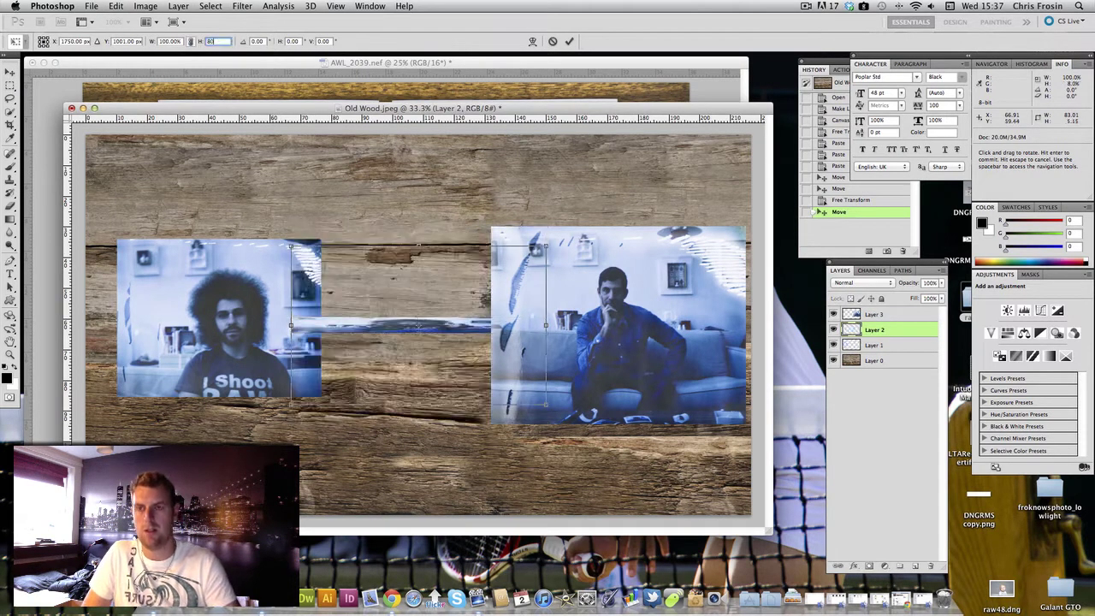
left_click(169, 41)
type("80")
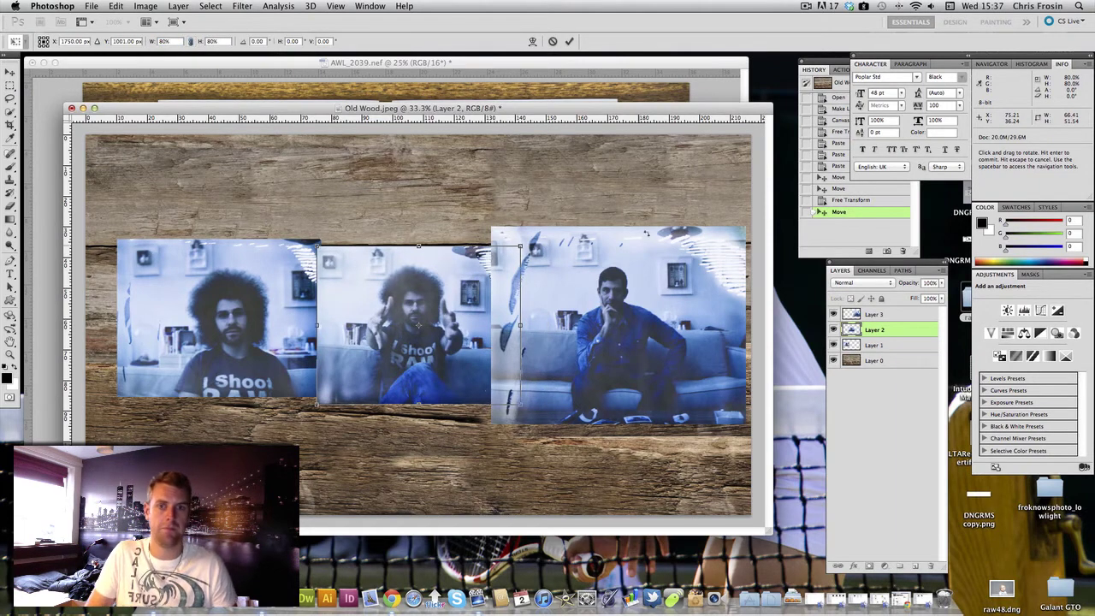
left_click(568, 41)
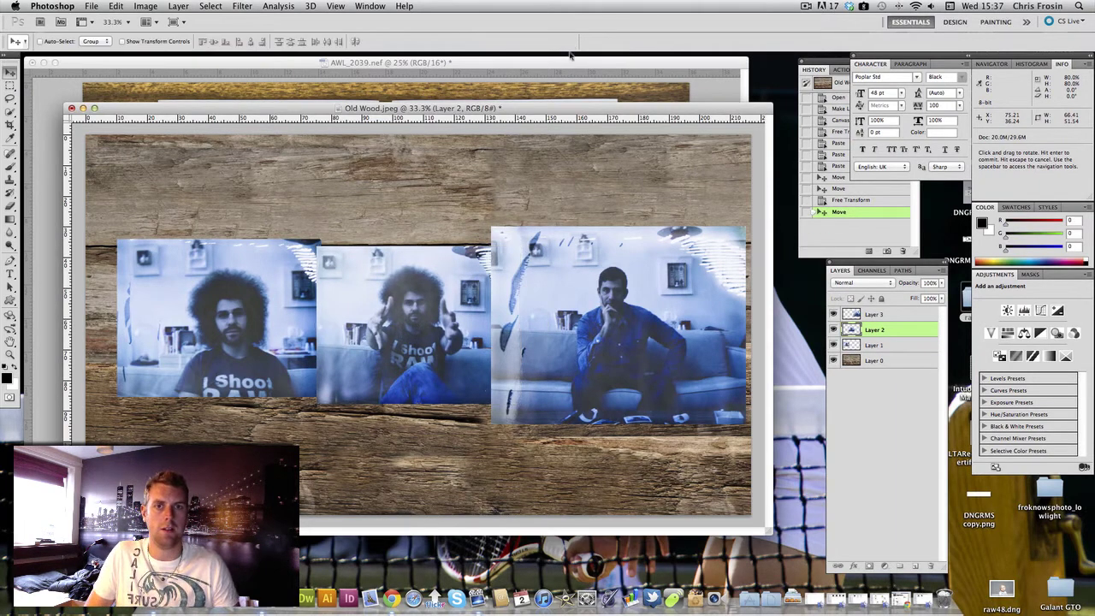
Scale Layer 3, the right photo, to 80% and nudge it into line.
left_click(877, 345)
left_click(878, 315)
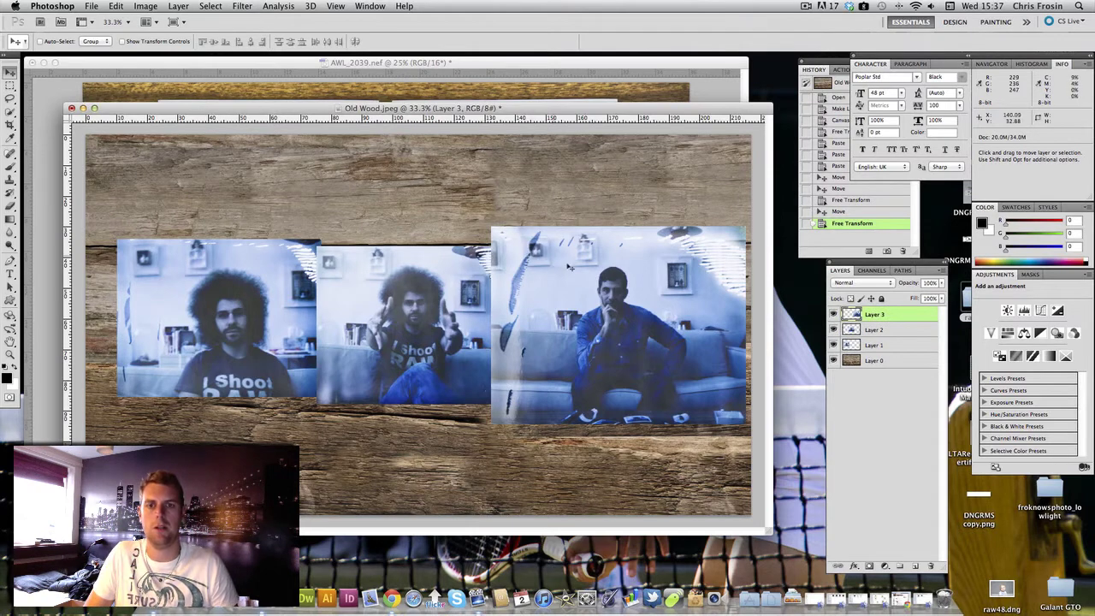
key("super+t")
left_click(171, 41)
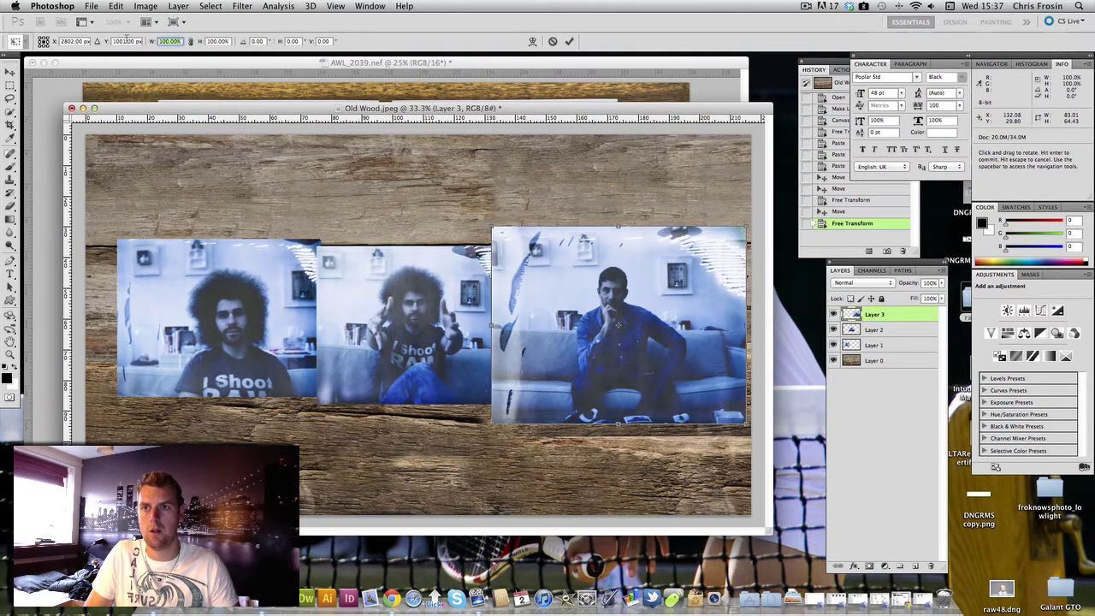
type("80")
key("Tab")
type("80")
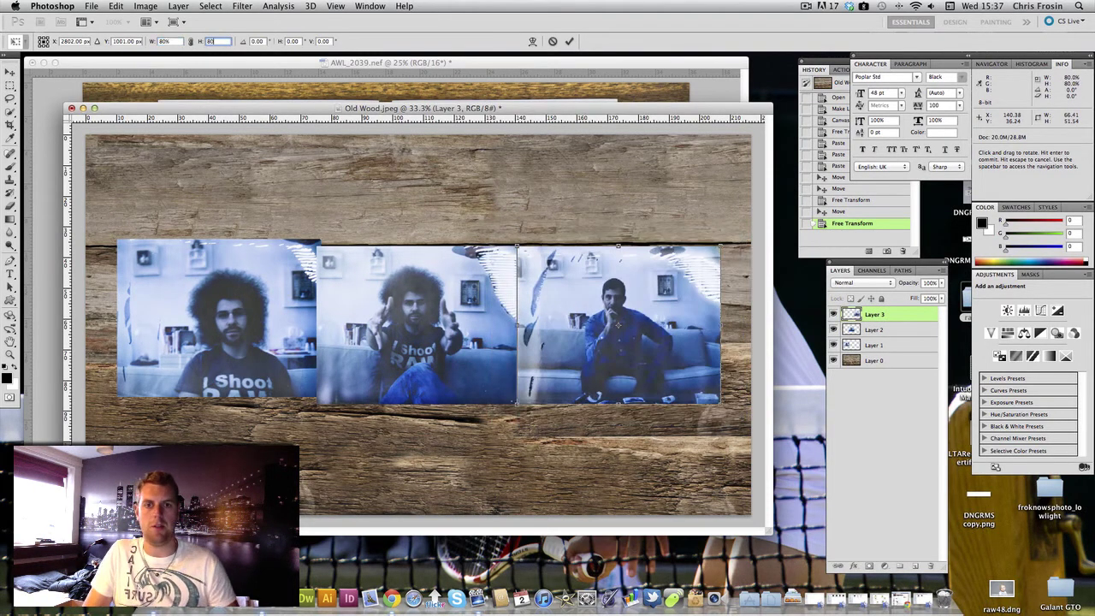
left_click(567, 42)
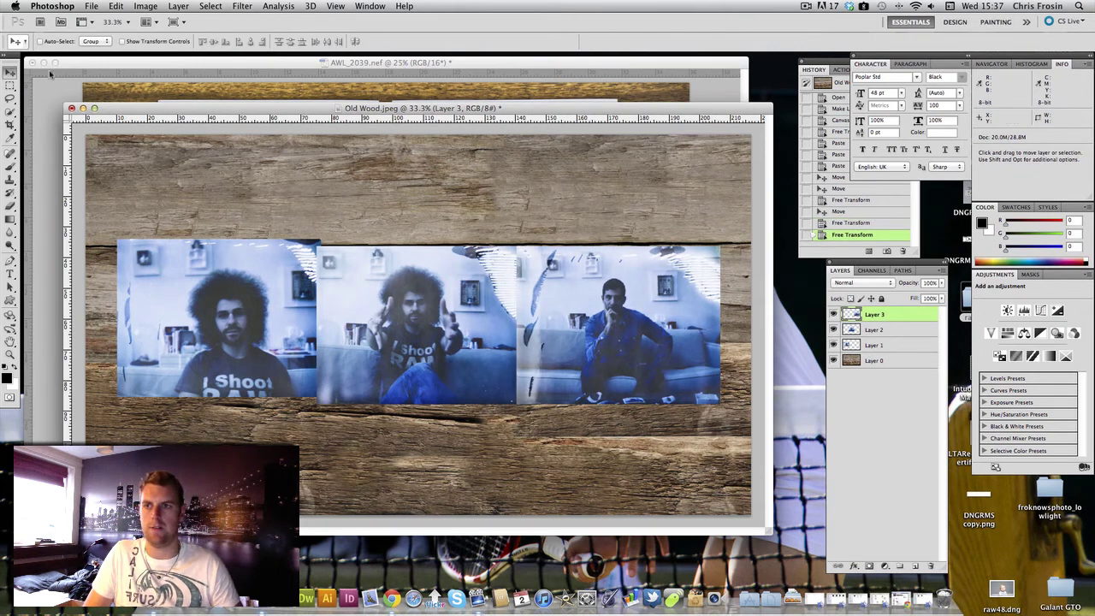
left_click_drag(274, 295, 264, 295)
Nudge the left photo slightly left and the right photo several pixels right.
left_click(278, 295, "super")
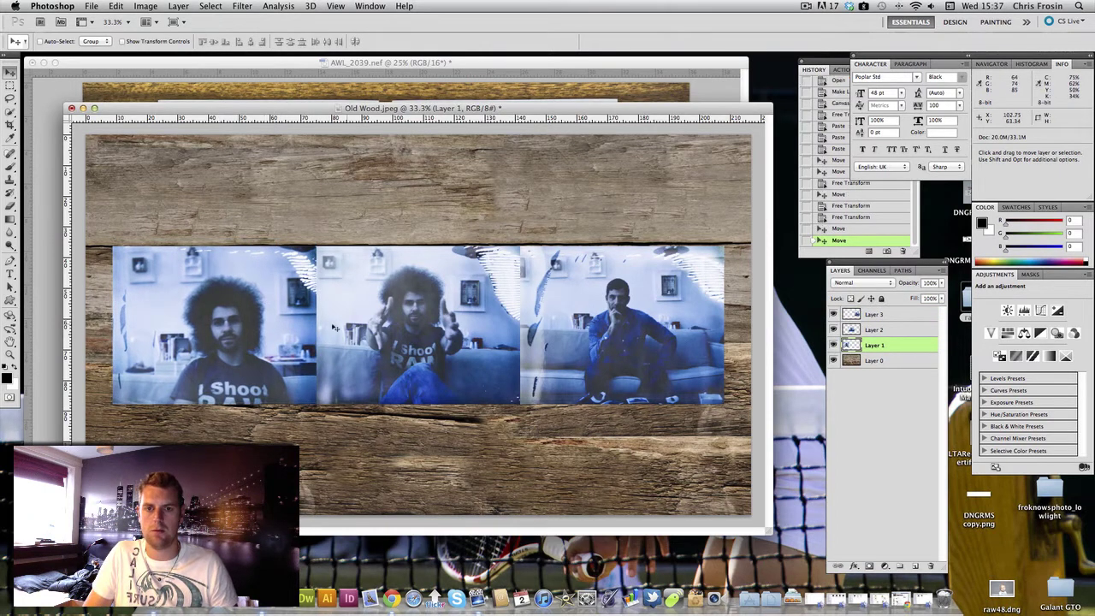
mouse_move(252, 333)
left_mouse_down()
mouse_move(238, 330)
mouse_move(247, 330)
left_mouse_up()
left_click(873, 314)
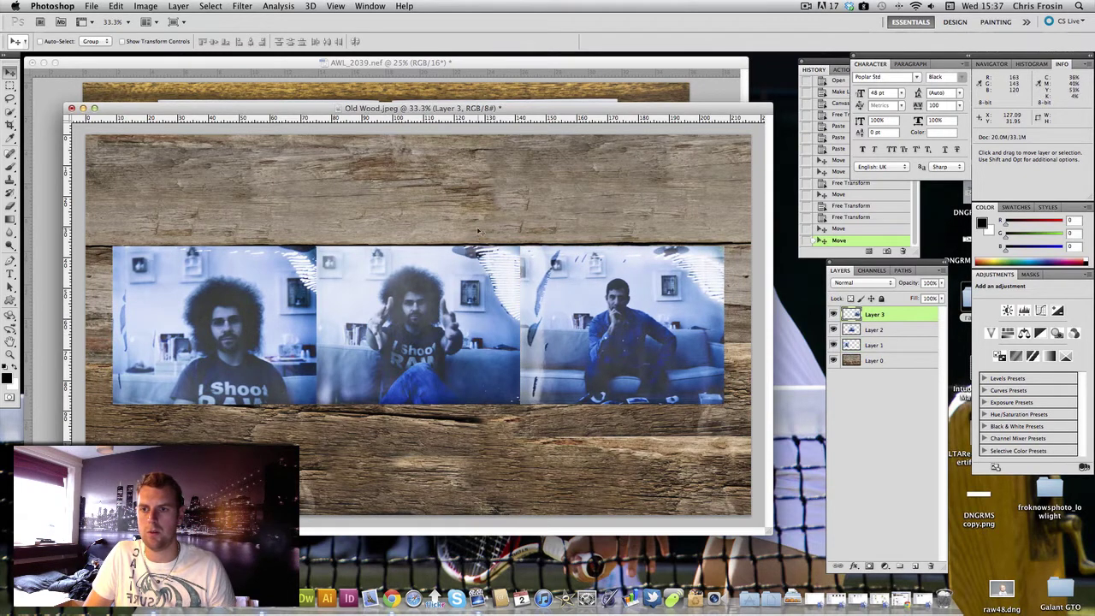
left_click_drag(578, 113, 578, 104)
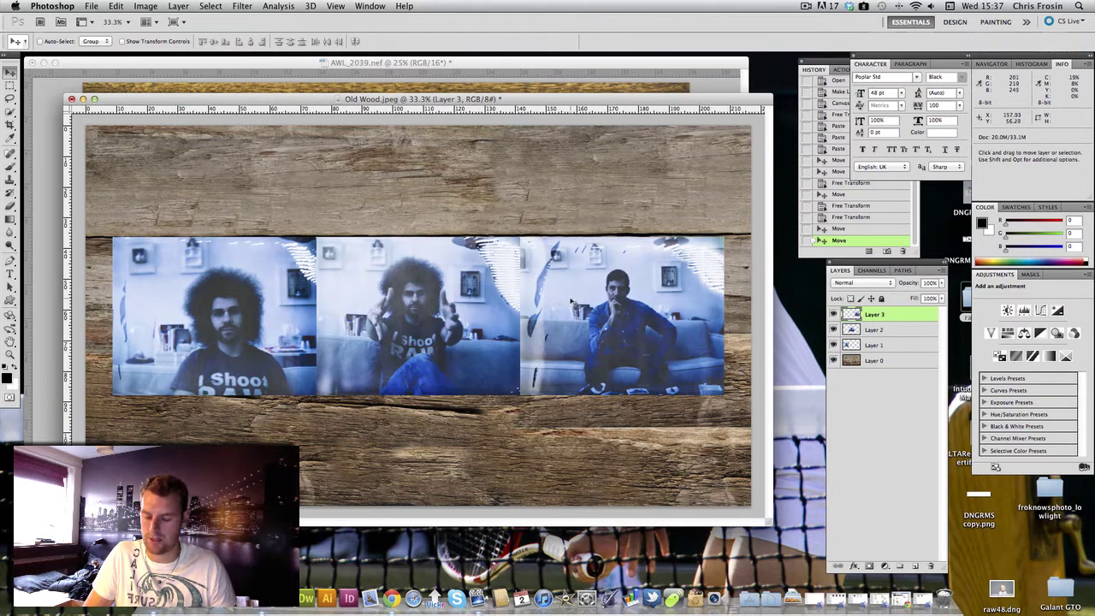
key("shift")
key("shift+Right")
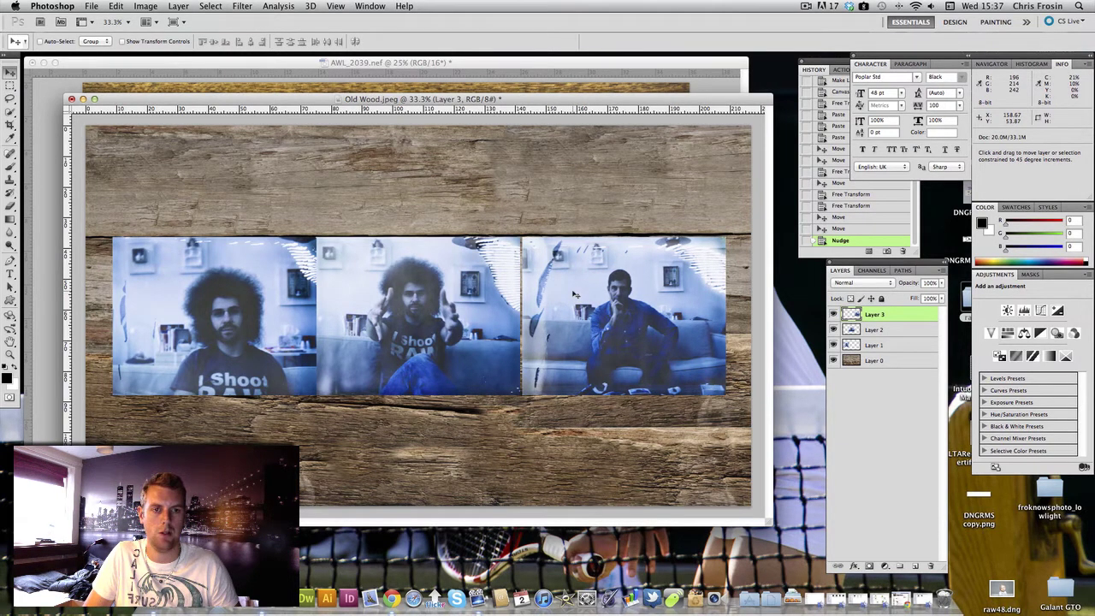
key("shift+Right")
key("shift+Right")
key("shift+Right")
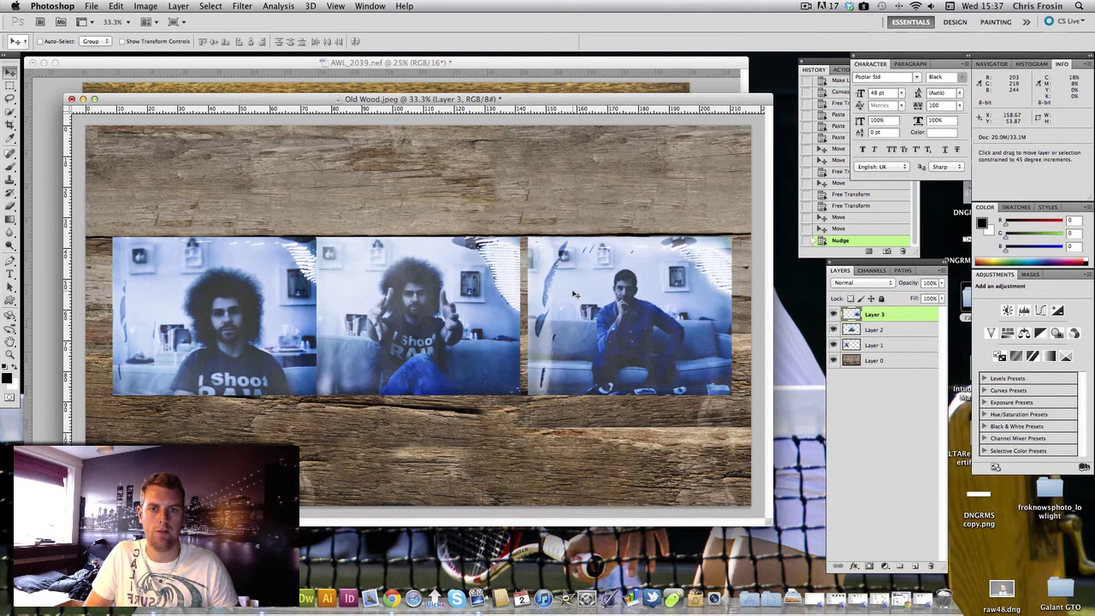
key("shift+Right")
key("Right")
key("Right")
key("Right")
key("Right")
key("Right")
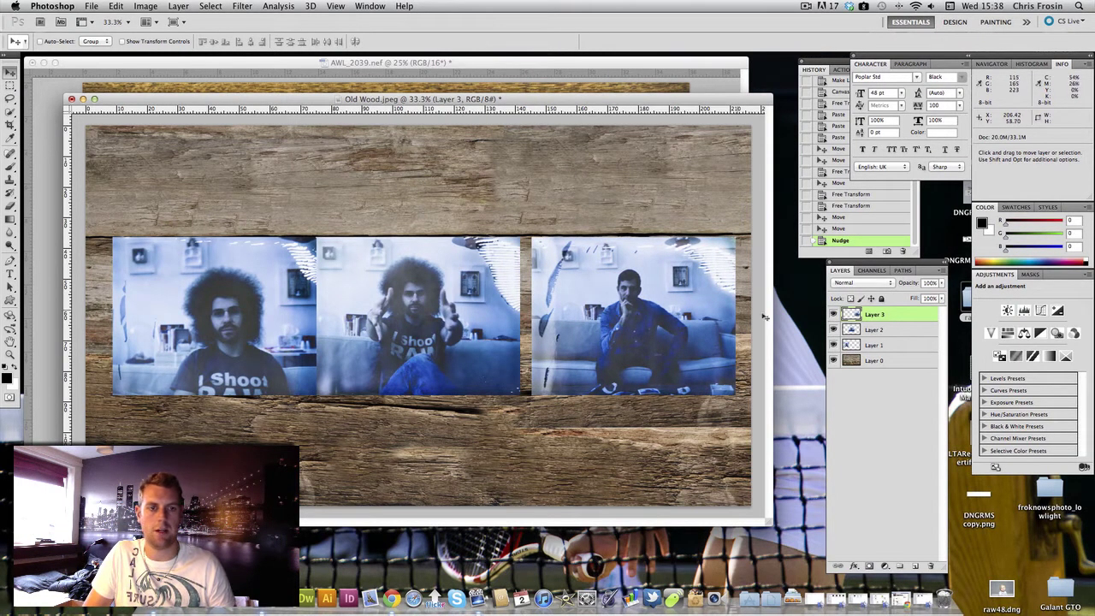
Even out the left gap, then lower all three photos together on the wood.
left_click(879, 346)
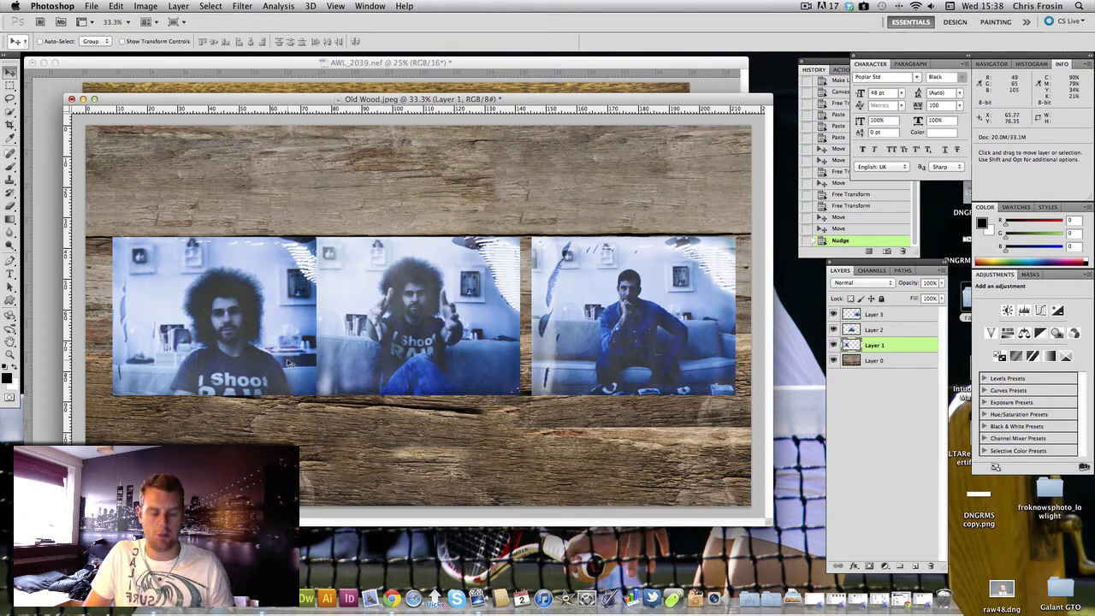
key("shift")
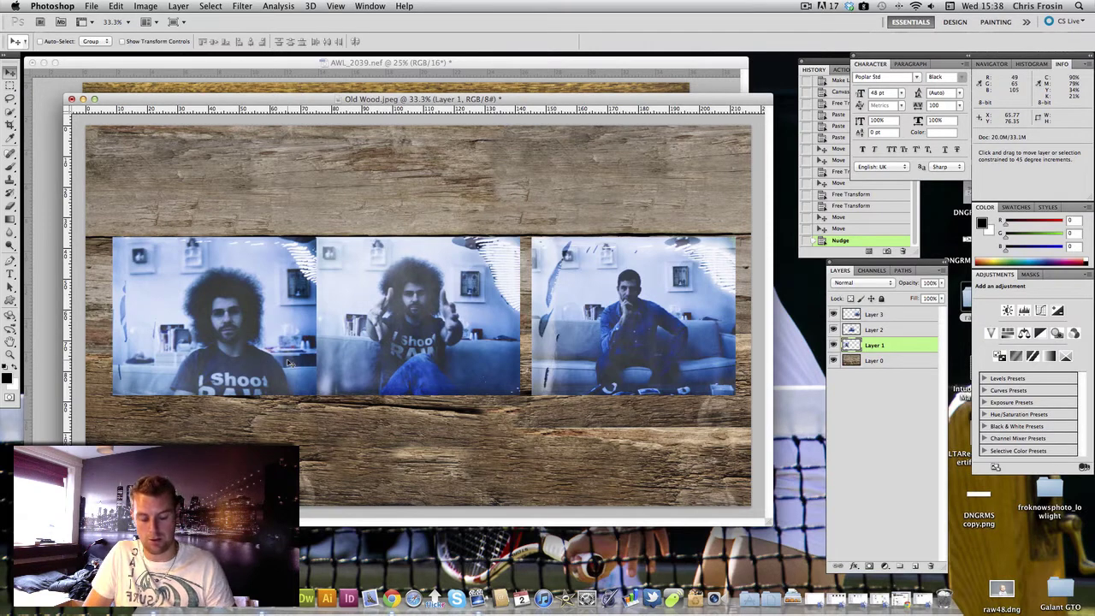
key("shift+Left")
key("shift+Left")
key("shift+Left")
key("shift+Left")
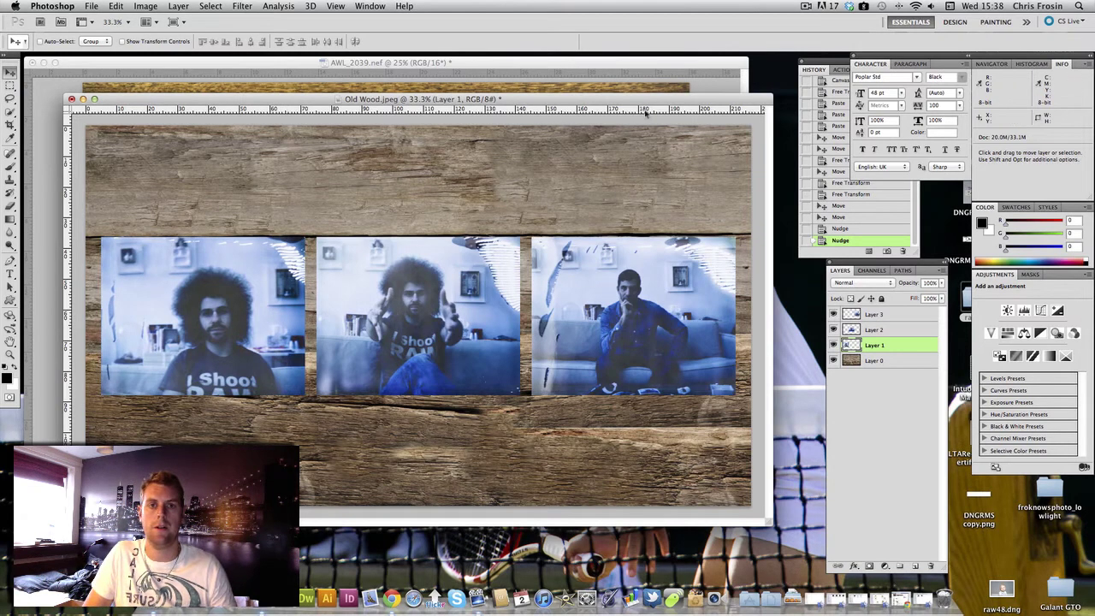
left_click_drag(647, 105, 648, 111)
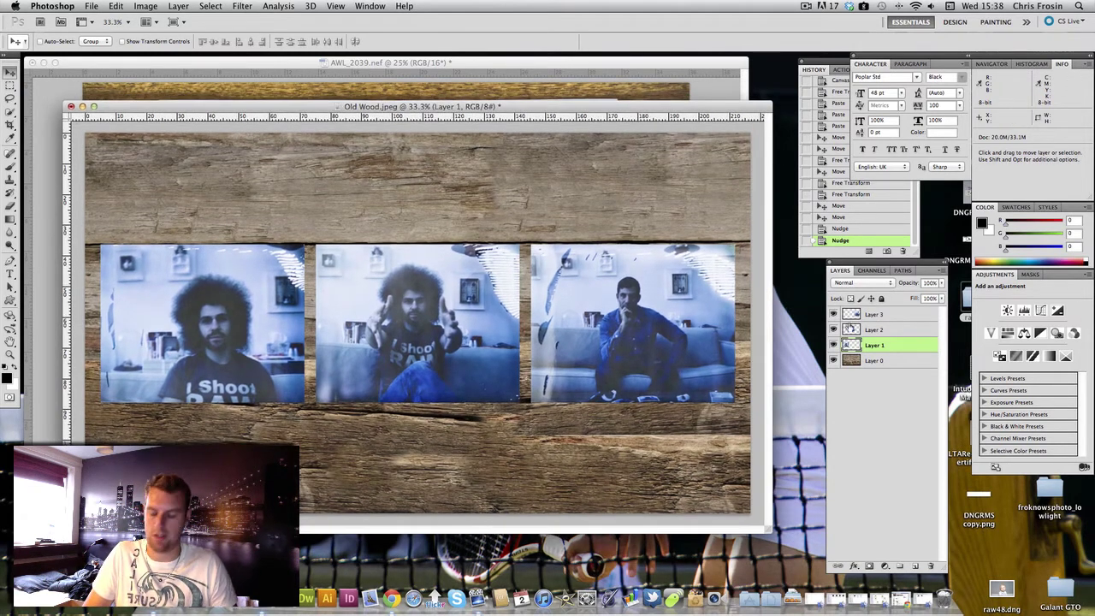
left_click(889, 315, "shift")
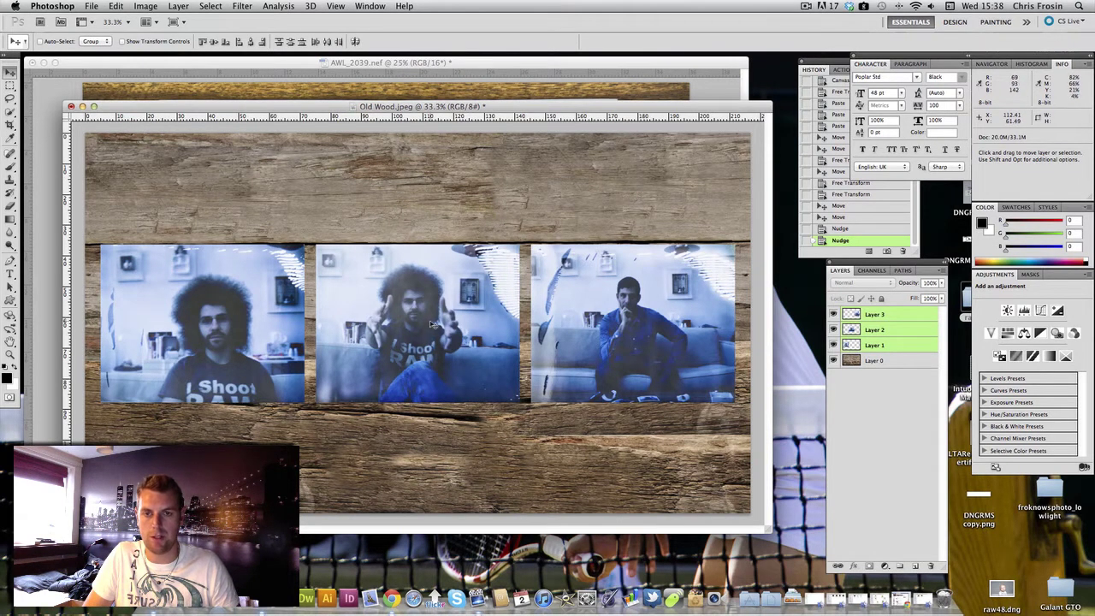
left_click_drag(433, 326, 431, 357)
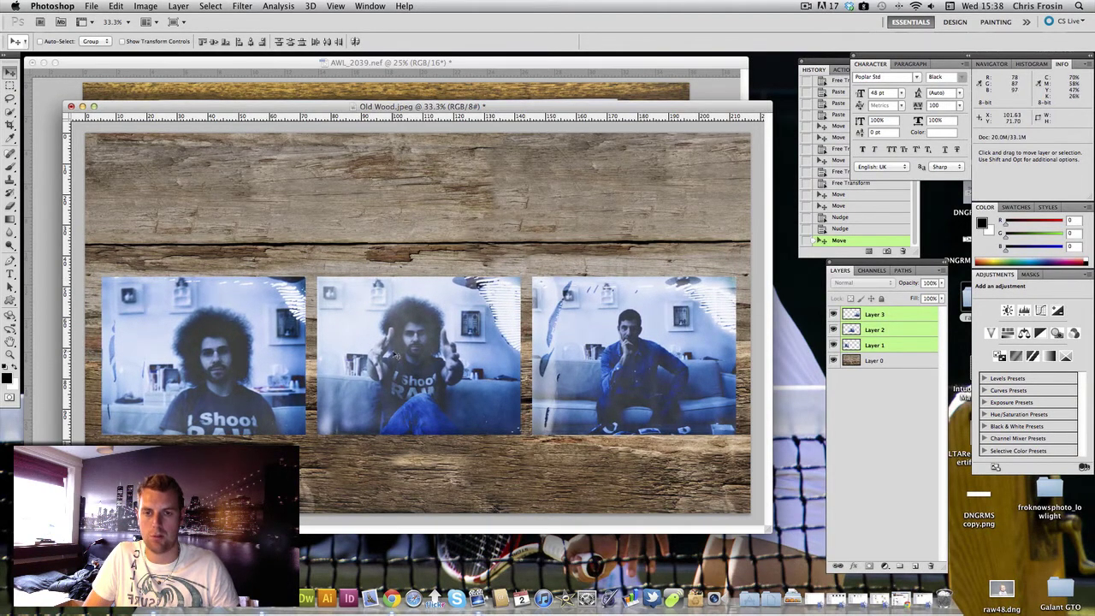
left_click_drag(397, 356, 395, 363)
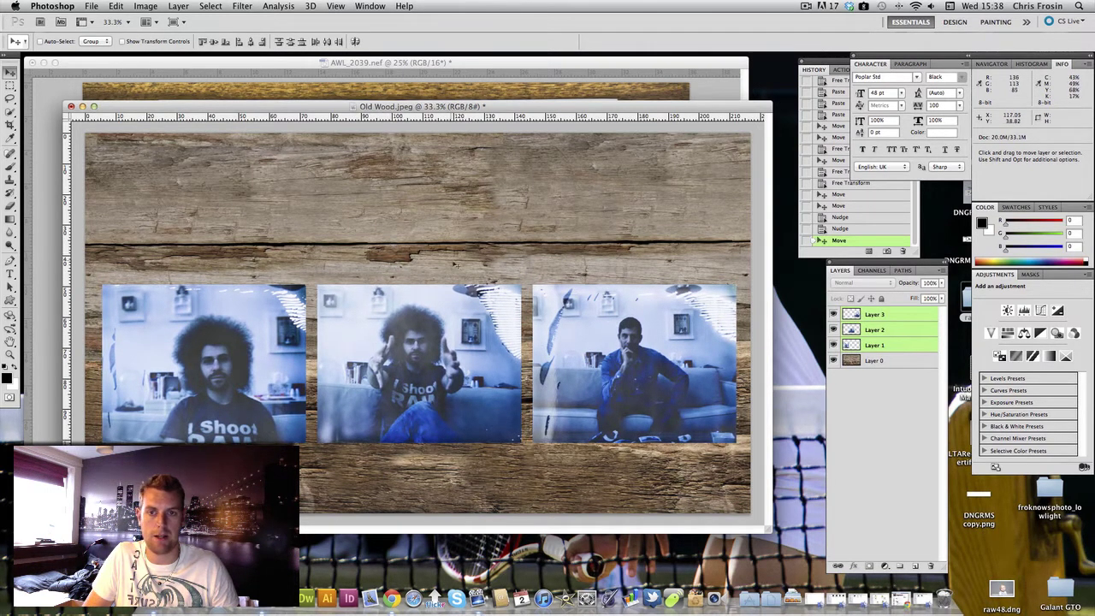
left_click(874, 345)
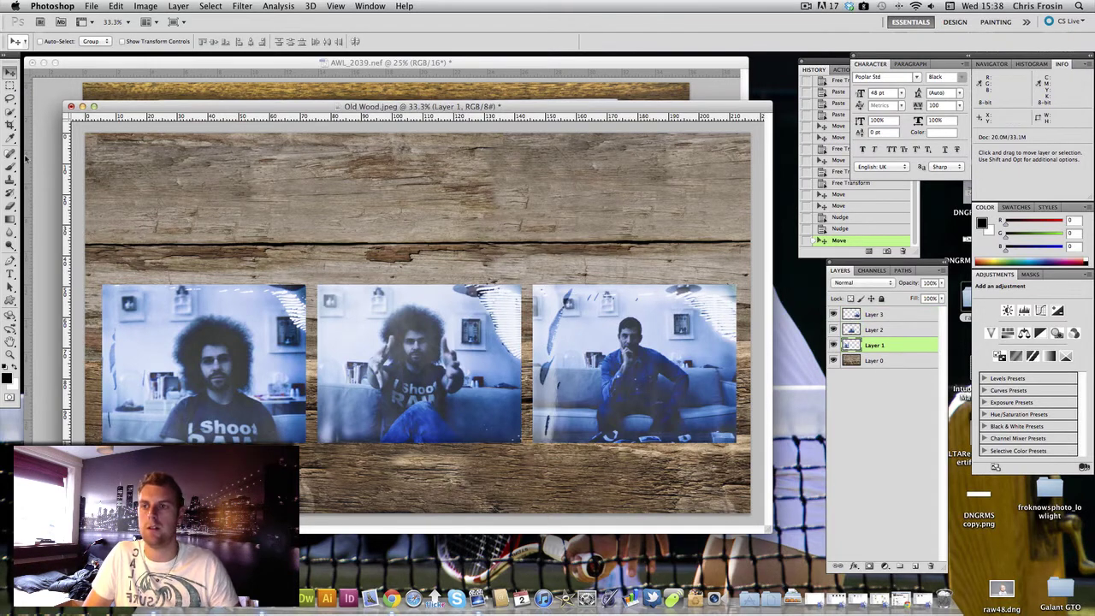
left_click(11, 126)
Crop the wood just below the top plank, adjusting the left and top edges, and apply it.
left_click_drag(79, 212, 782, 539)
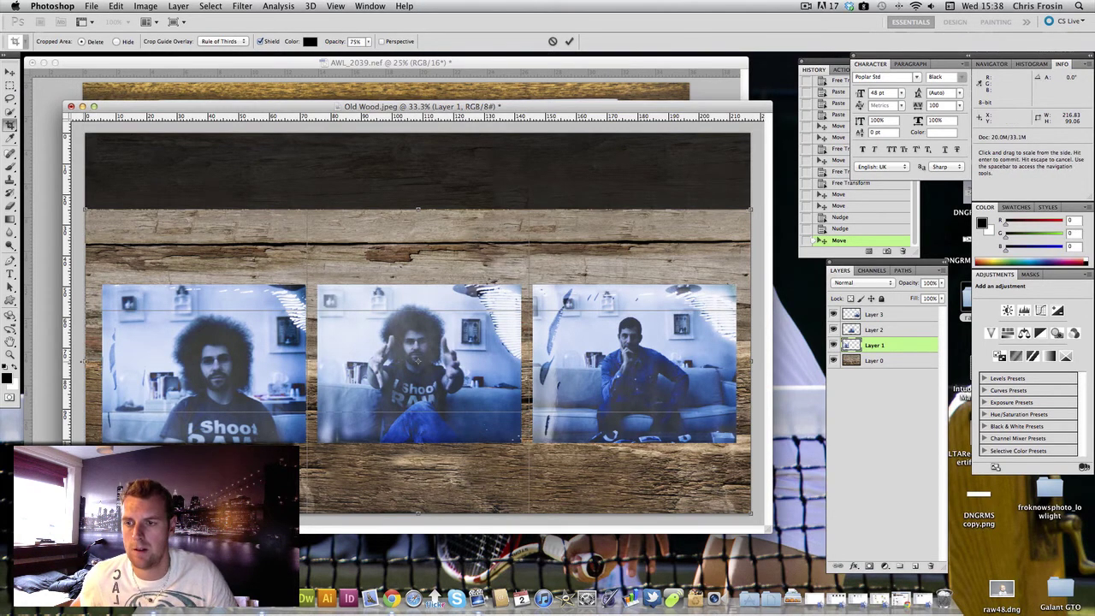
left_click_drag(85, 362, 86, 361)
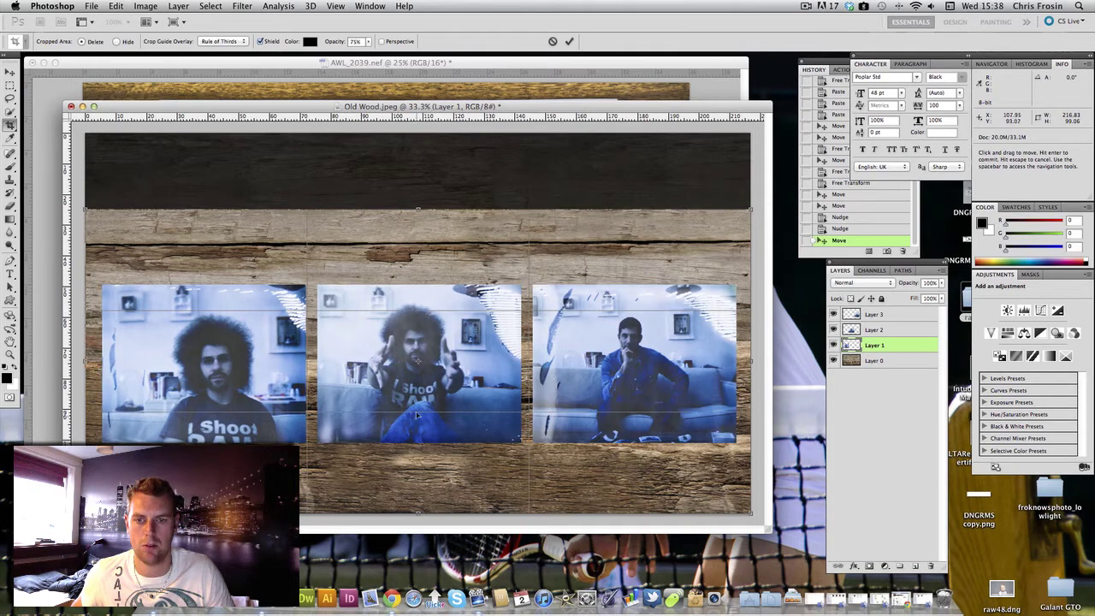
left_click_drag(416, 209, 418, 216)
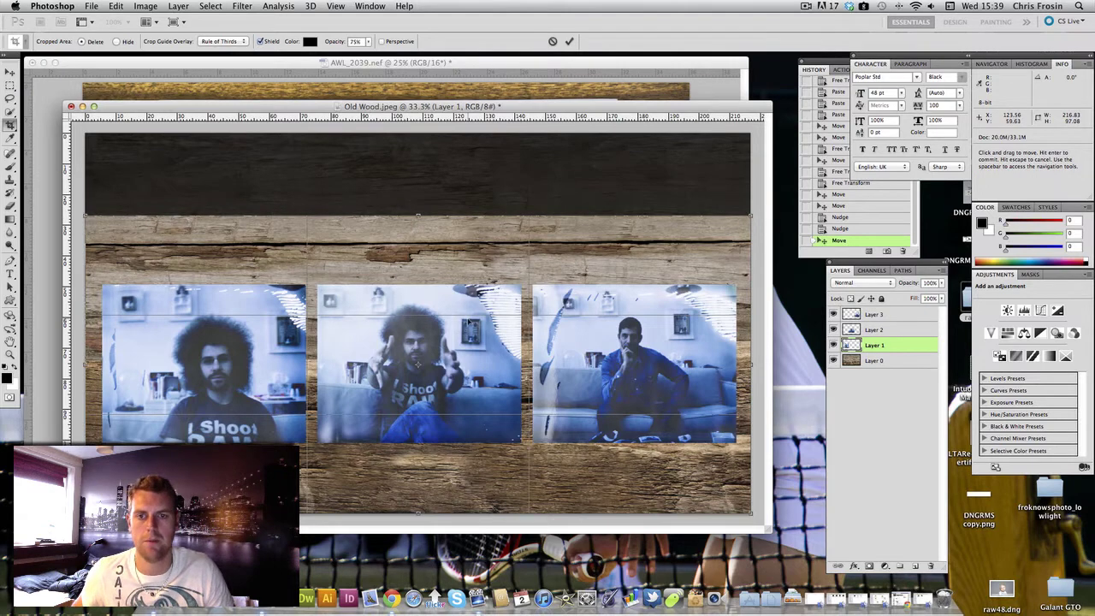
left_click(568, 41)
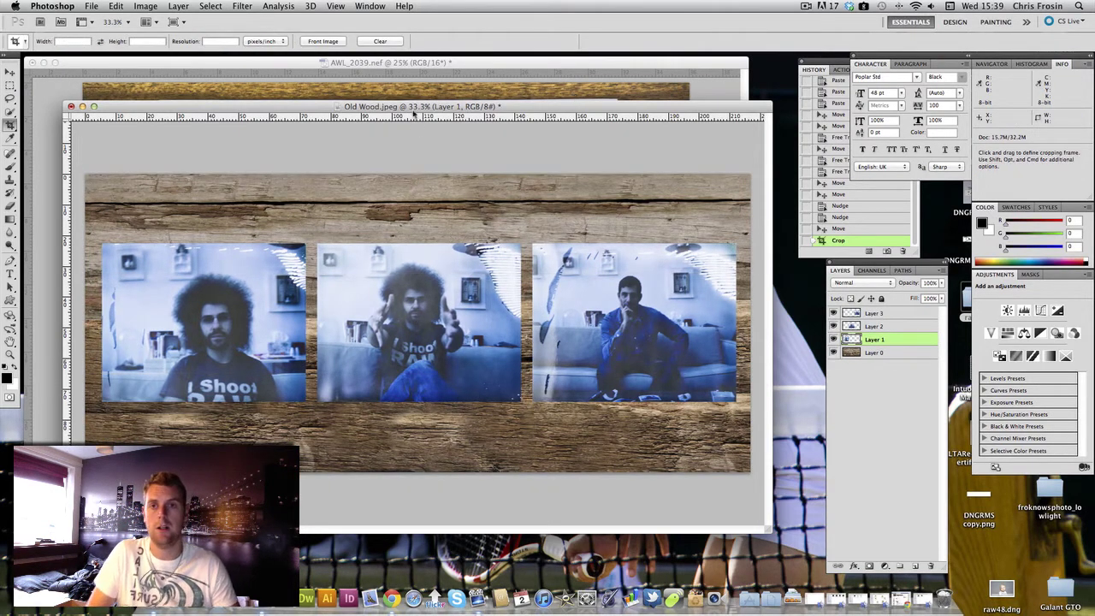
left_click_drag(412, 106, 414, 103)
Close AWL_2039.nef without saving and refit the Old Wood.jpeg window.
left_click(363, 69)
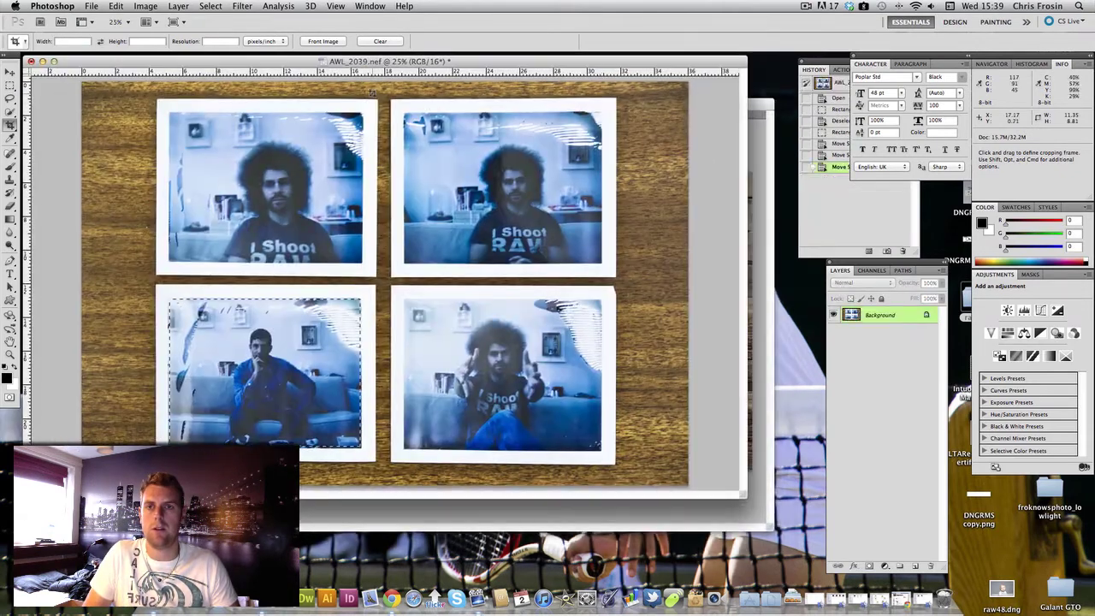
left_click(31, 62)
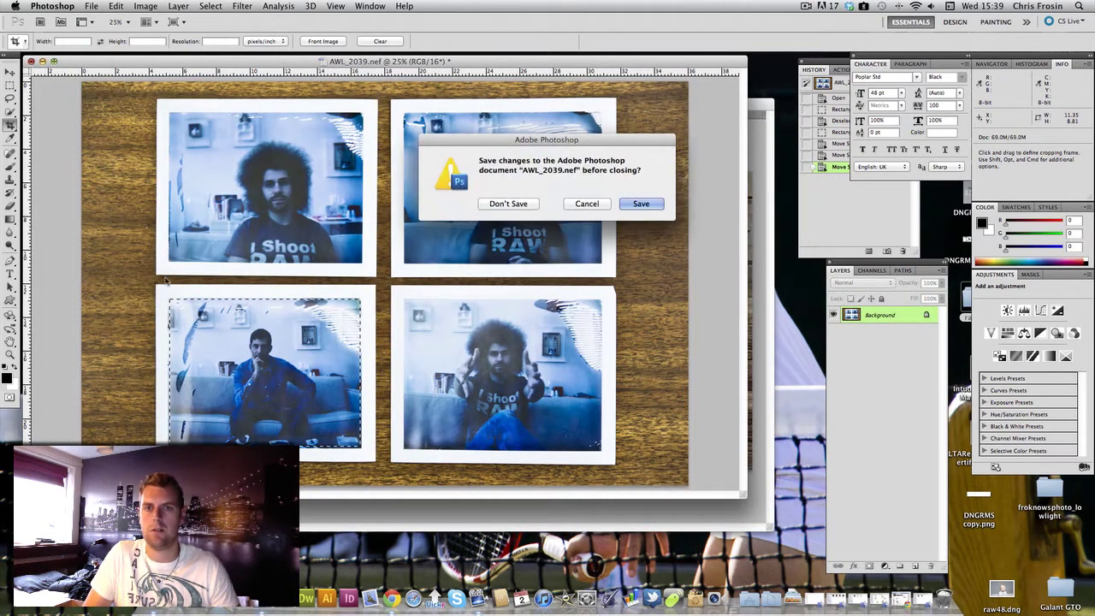
left_click(513, 207)
left_click_drag(509, 104, 509, 86)
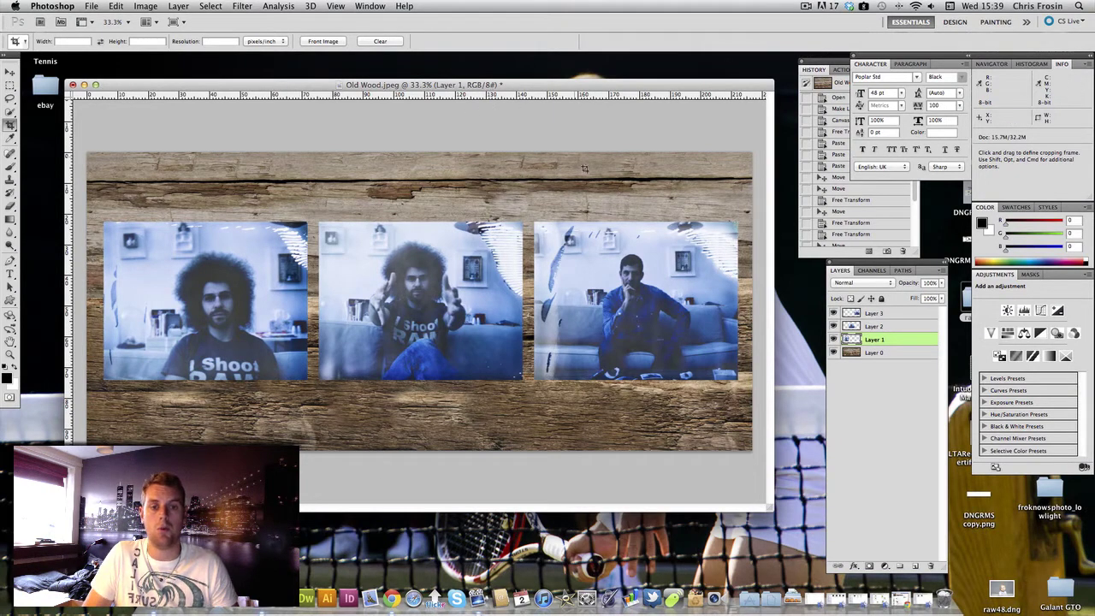
key("super+0")
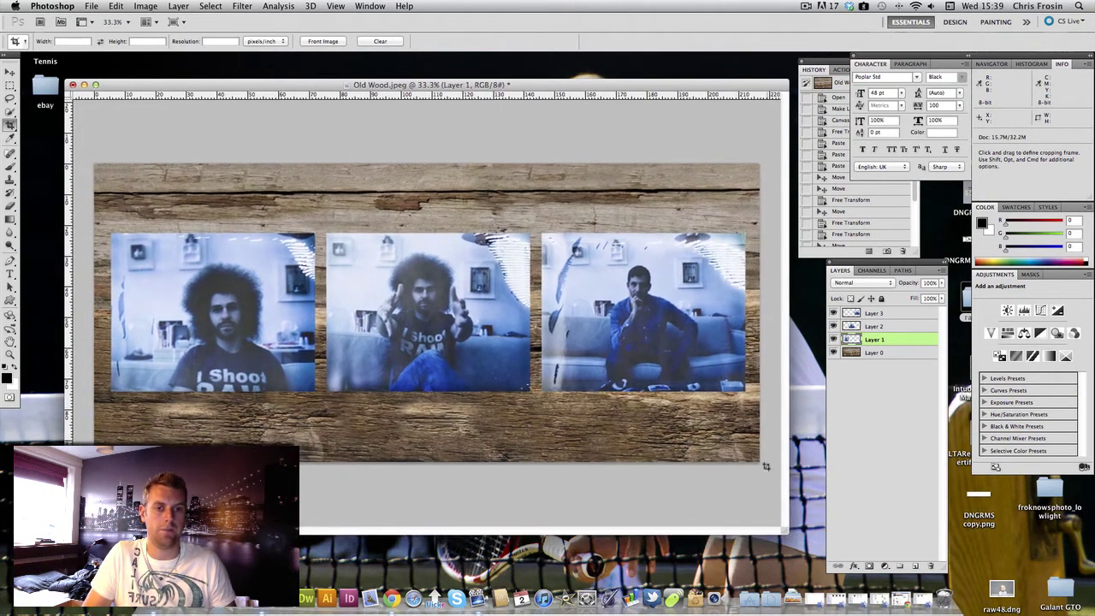
left_click(894, 314)
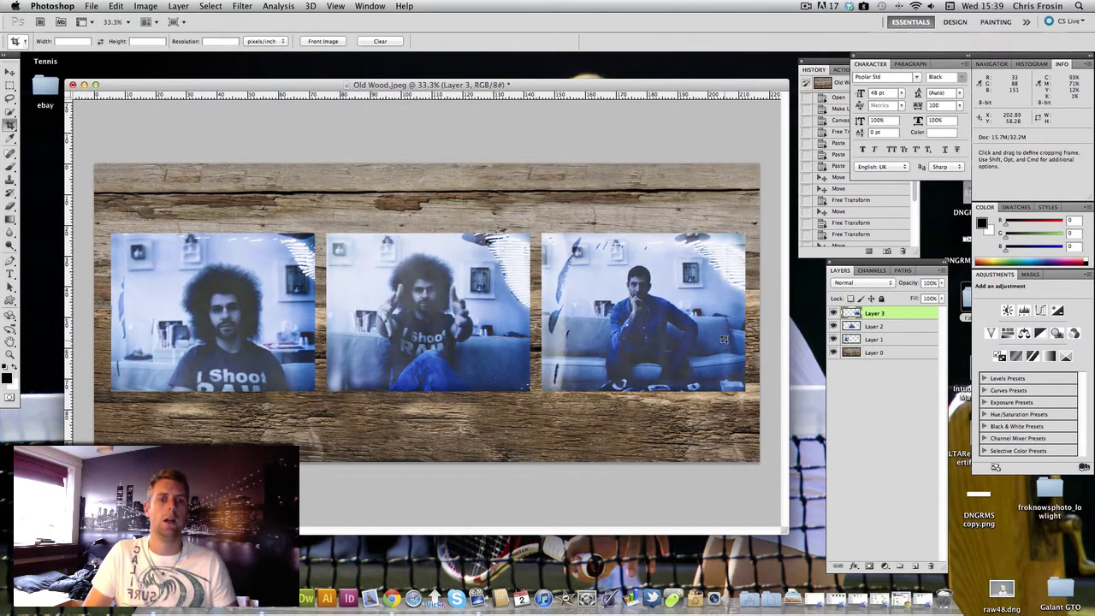
right_click(884, 317)
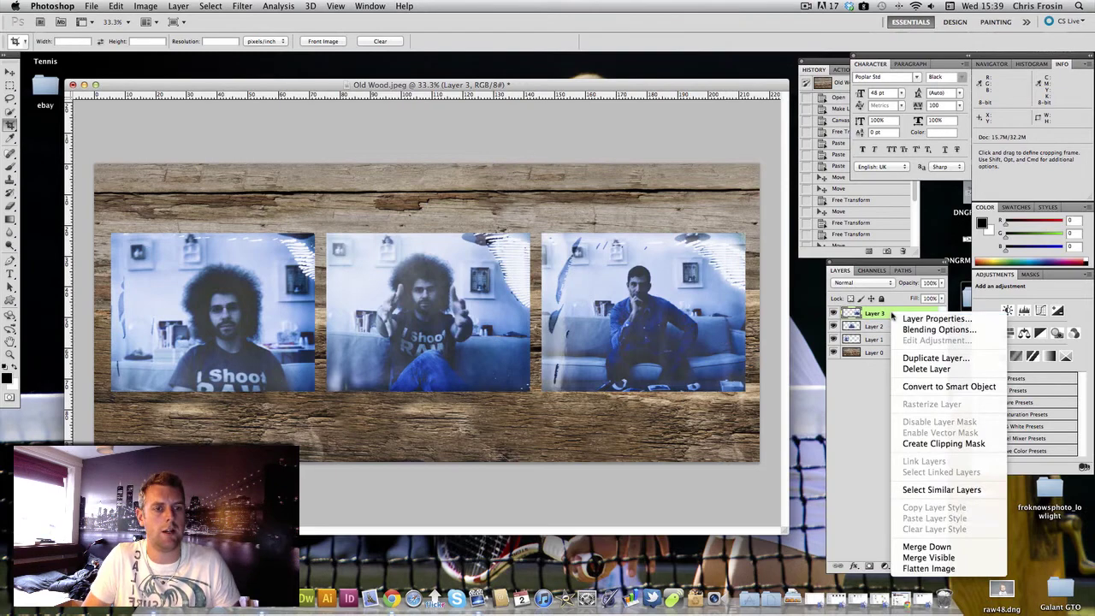
Add a drop shadow to Layer 3: size 13 px, spread 33%, distance 27 px at 123°.
left_click(913, 330)
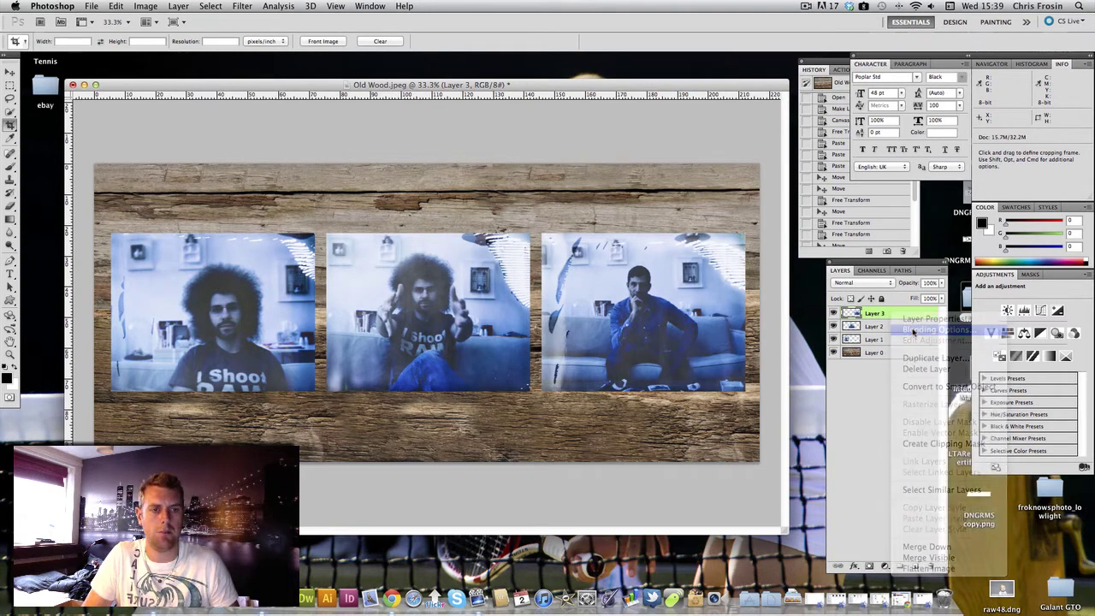
left_click_drag(801, 334, 147, 99)
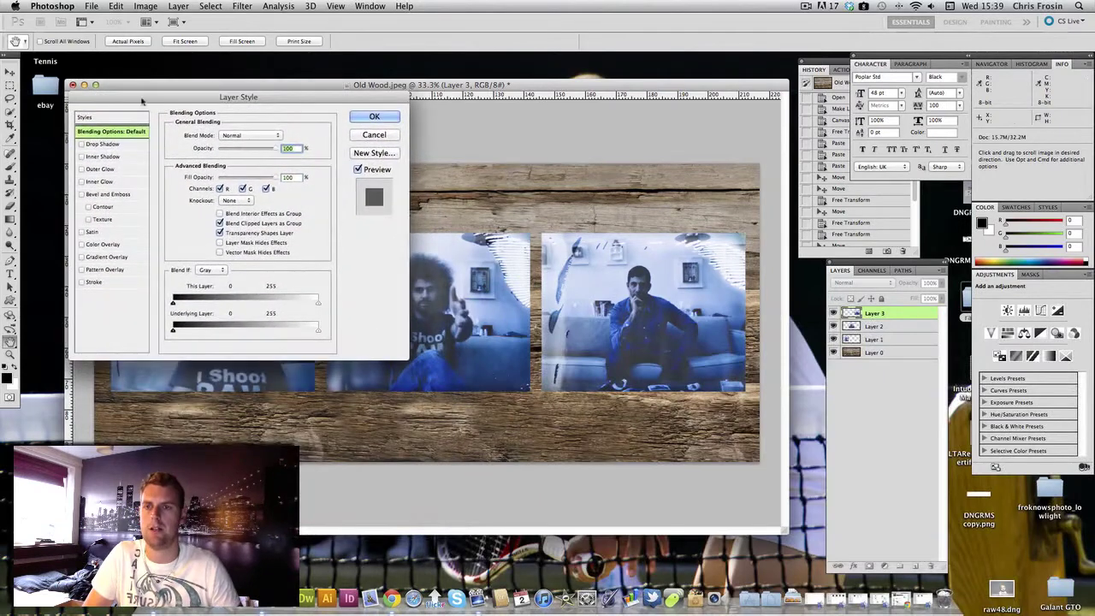
left_click(110, 144)
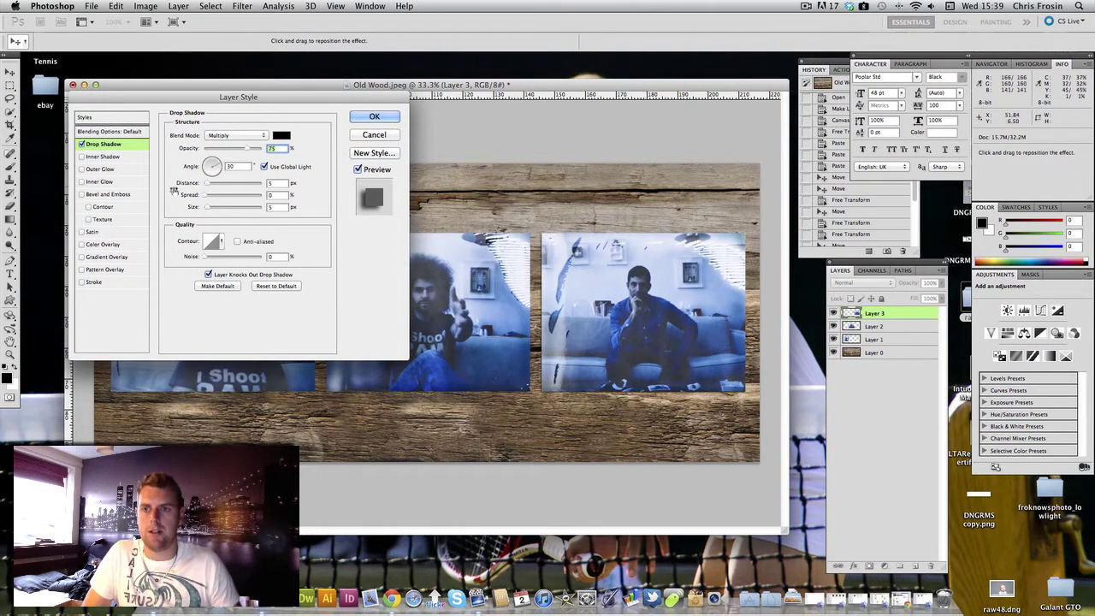
left_click_drag(206, 210, 212, 211)
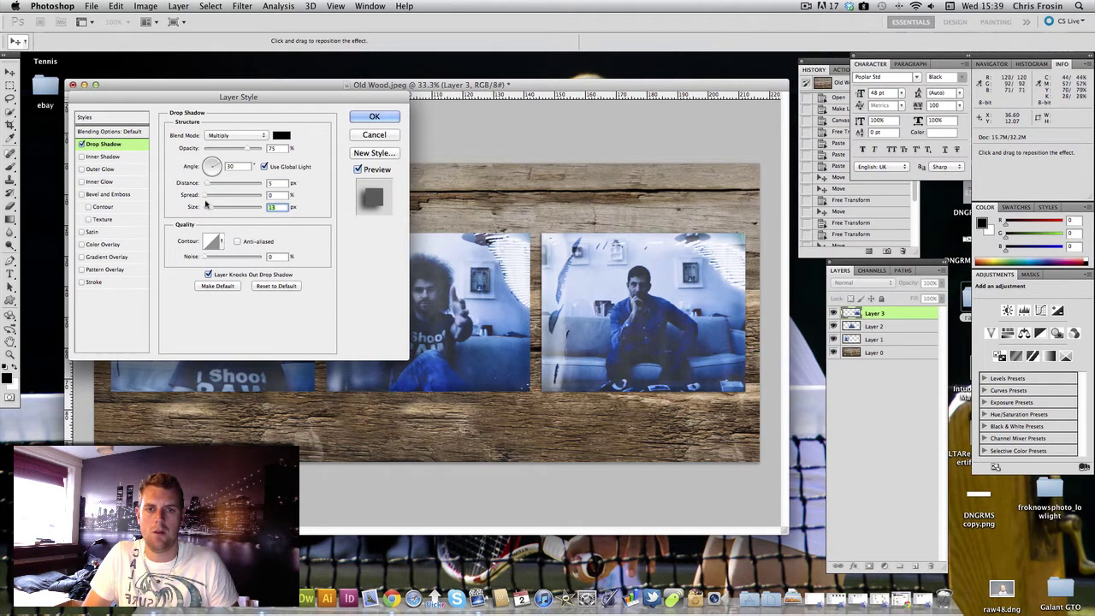
left_click_drag(204, 196, 208, 159)
left_click_drag(671, 439, 688, 425)
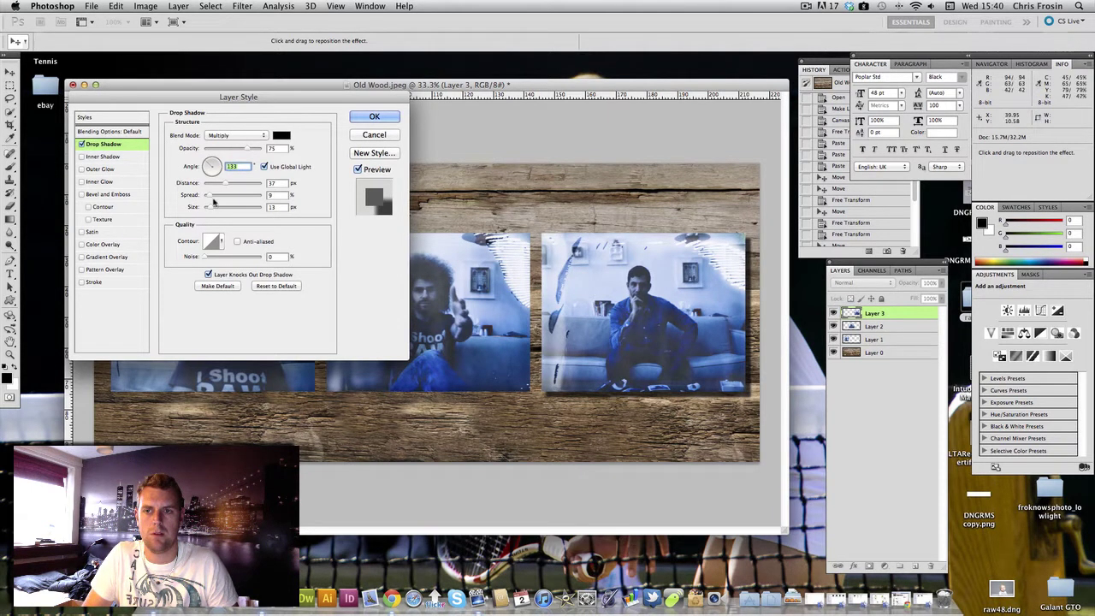
left_click_drag(213, 201, 222, 199)
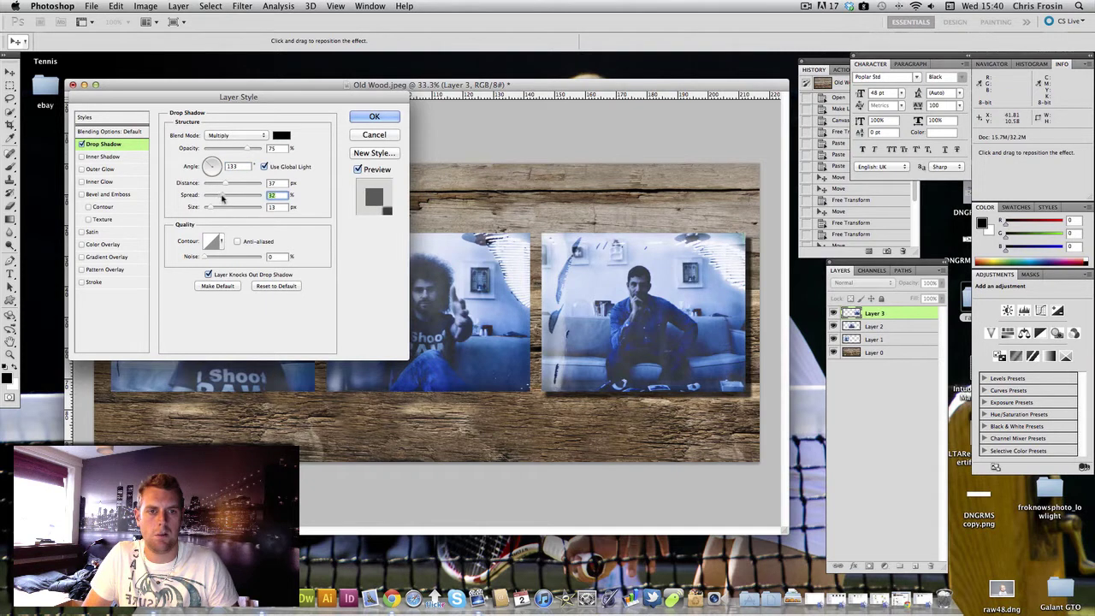
left_click_drag(689, 424, 686, 423)
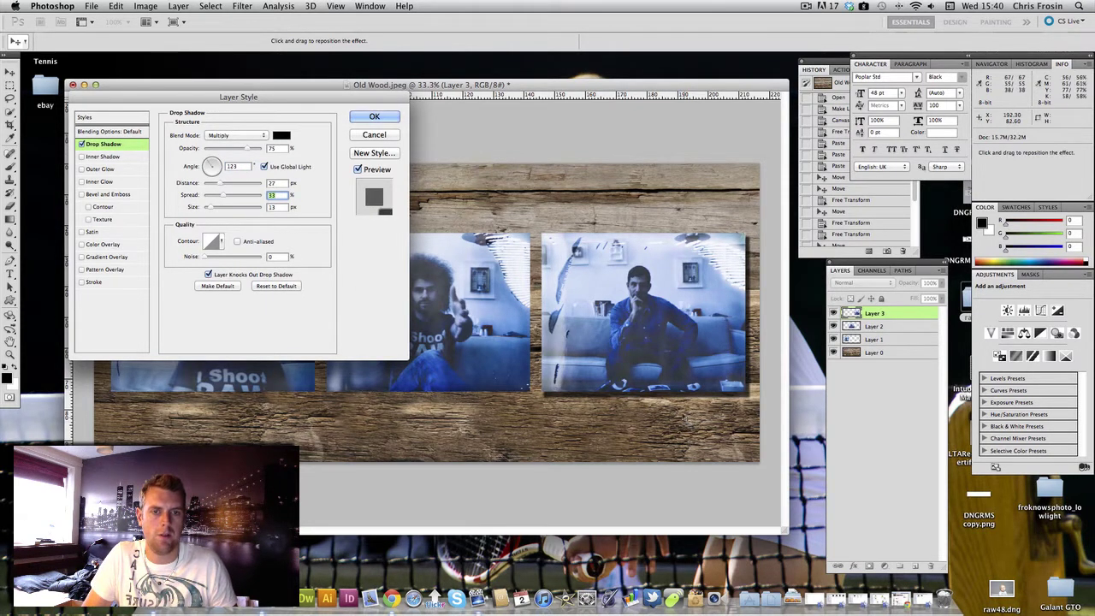
left_click_drag(152, 98, 150, 106)
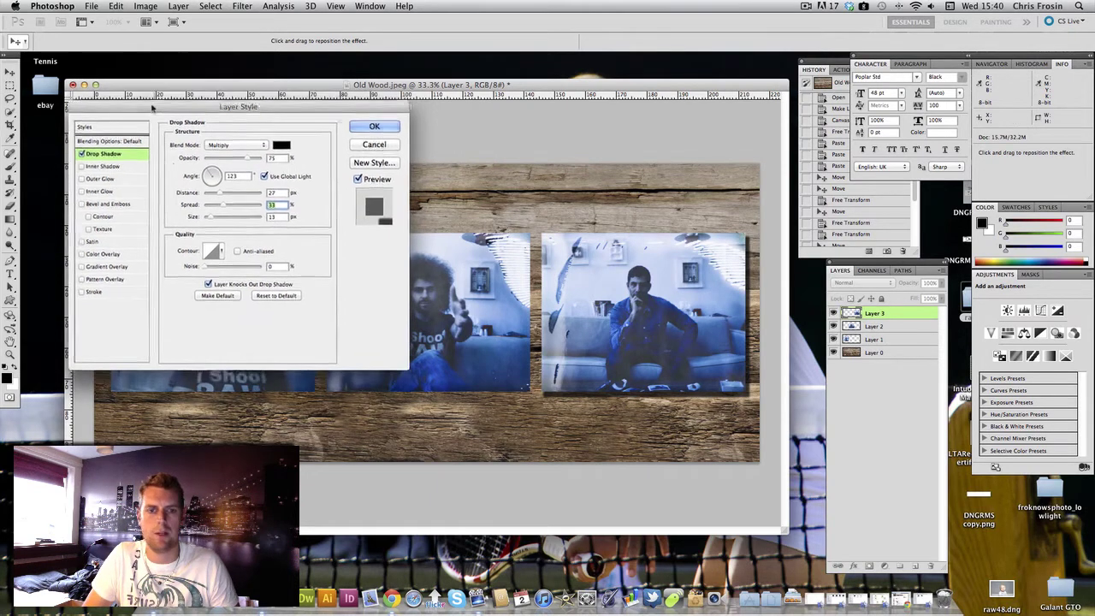
Add a 35 px black stroke positioned Inside to Layer 3's photo.
left_click(79, 289)
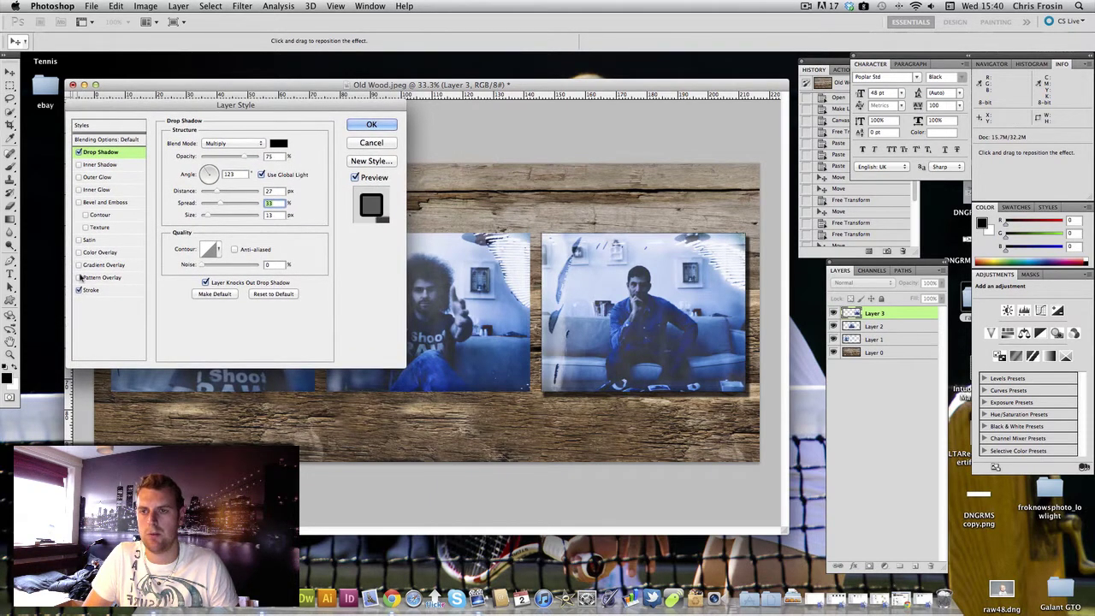
left_click(110, 291)
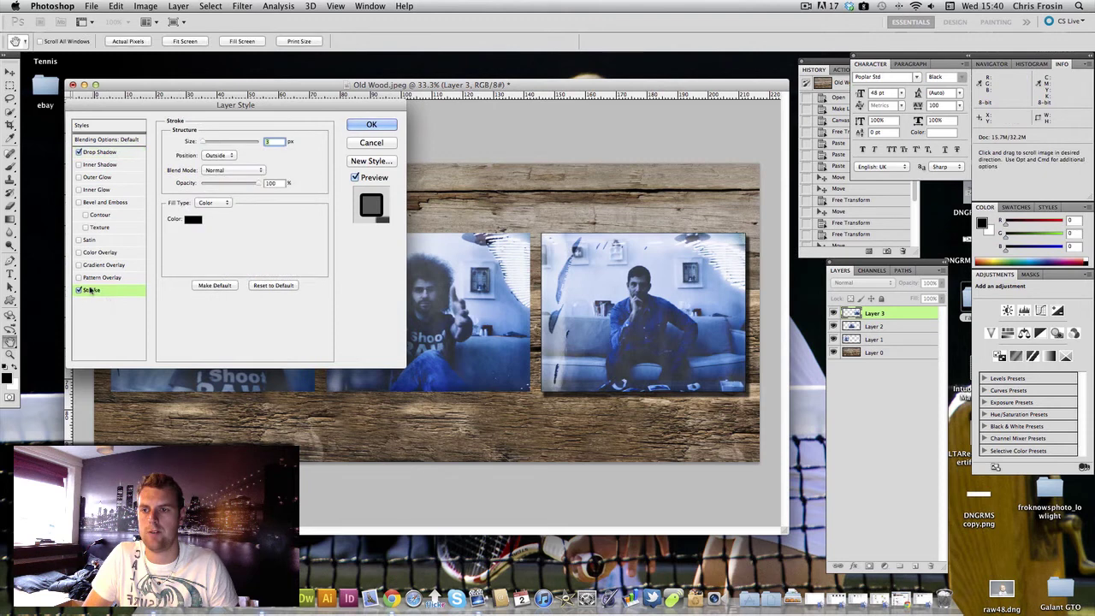
left_click(224, 158)
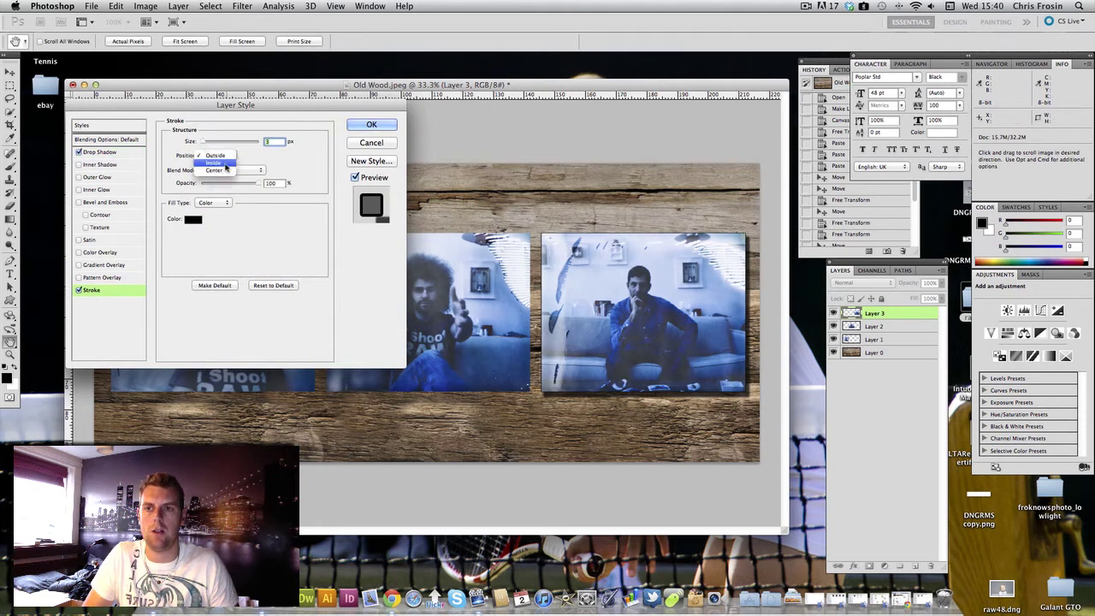
left_click(220, 166)
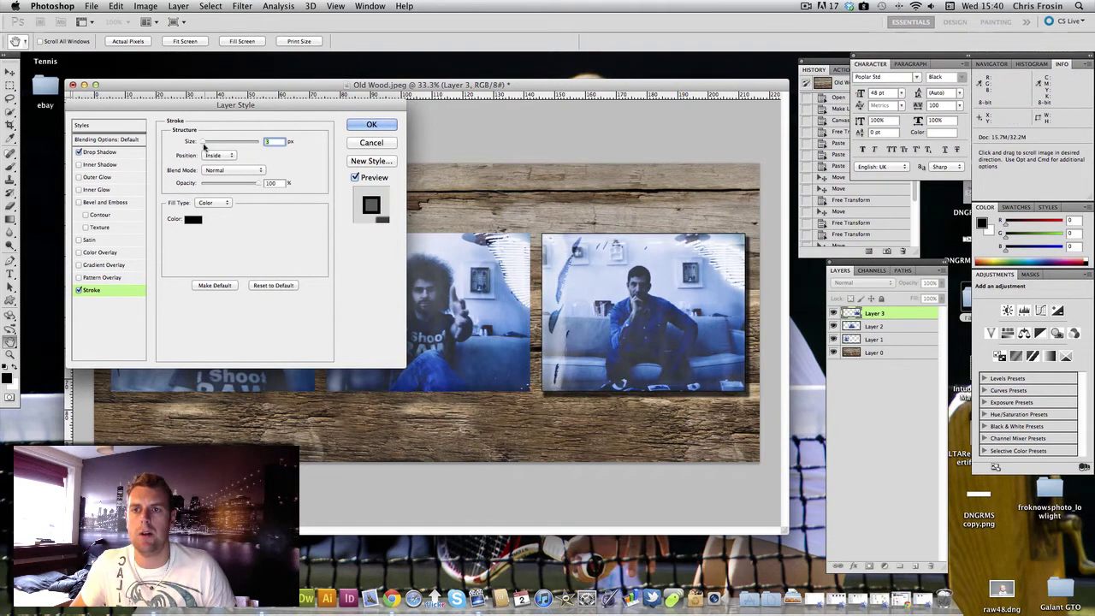
left_click_drag(204, 144, 213, 144)
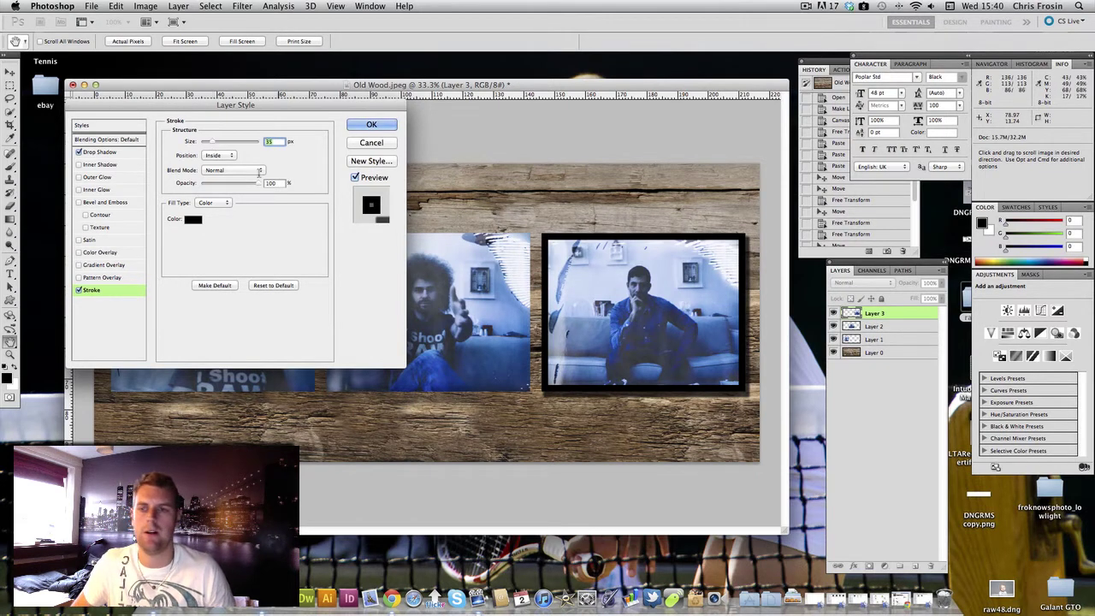
left_click(224, 171)
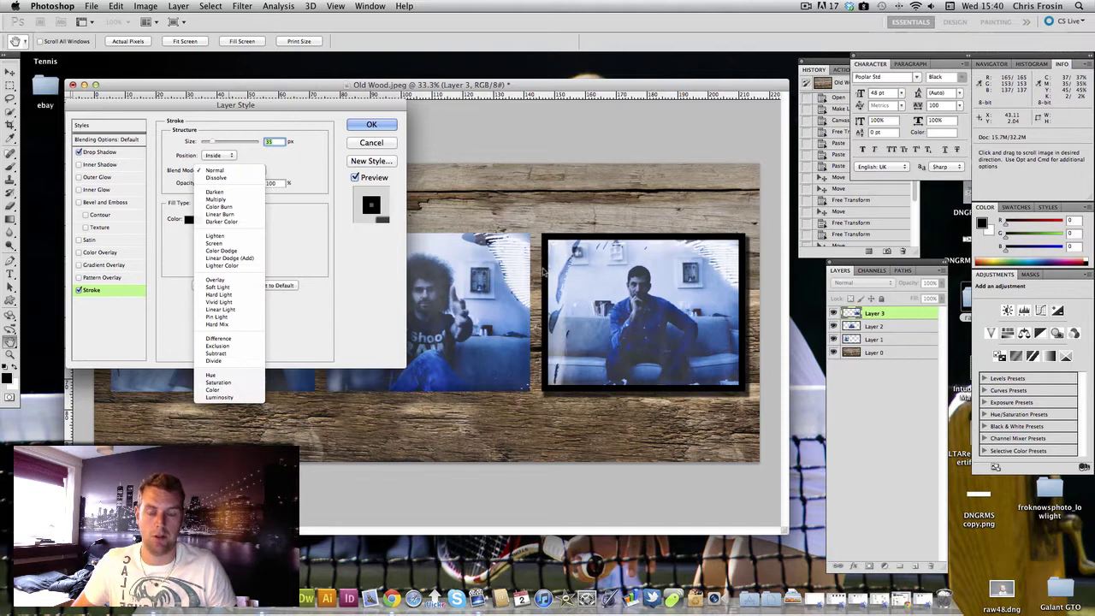
Try Lighten, Screen, Color Dodge, Linear Dodge and Lighter Color as stroke blend modes.
left_click(231, 239)
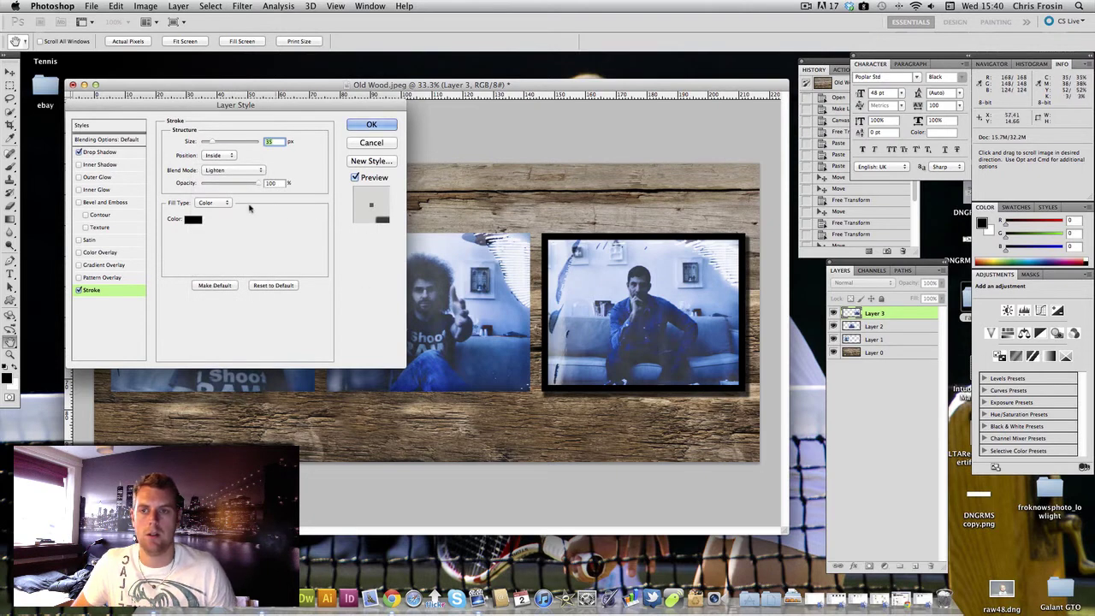
left_click(226, 171)
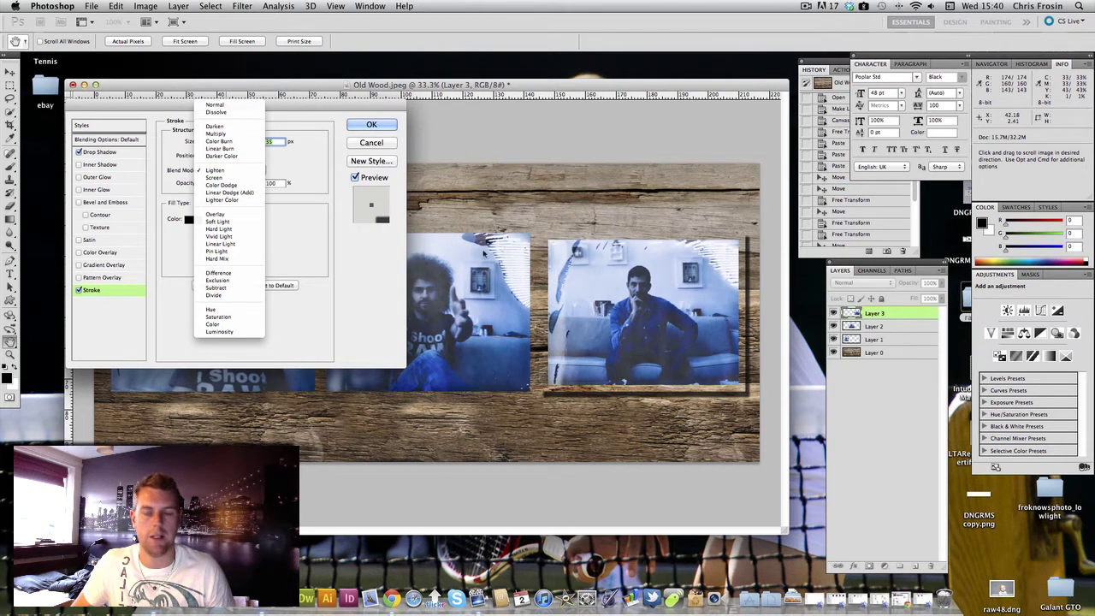
left_click(210, 178)
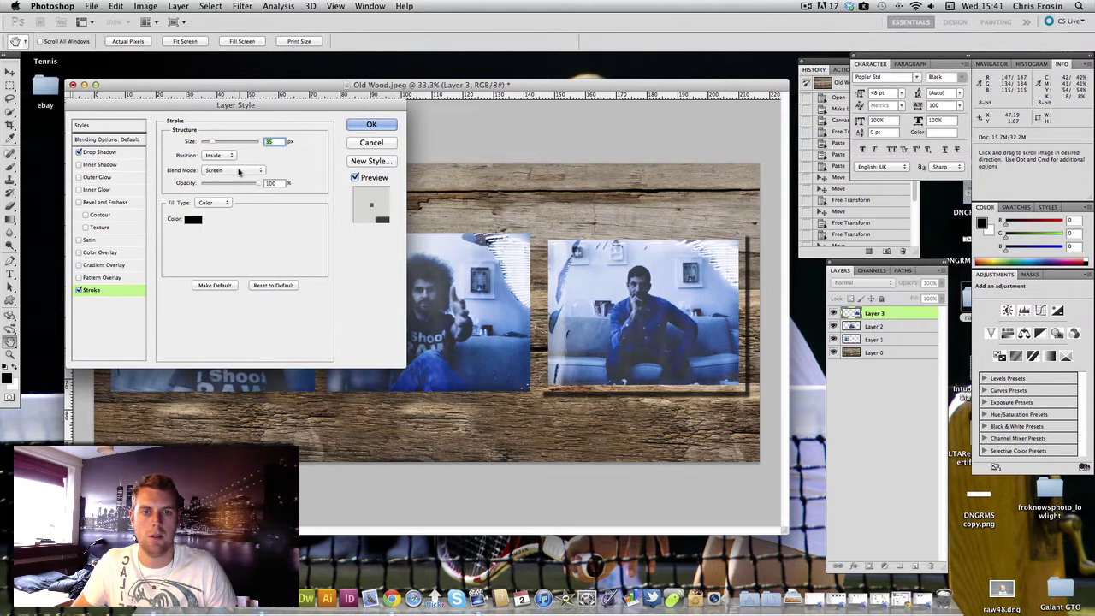
left_click(238, 171)
left_click(240, 176)
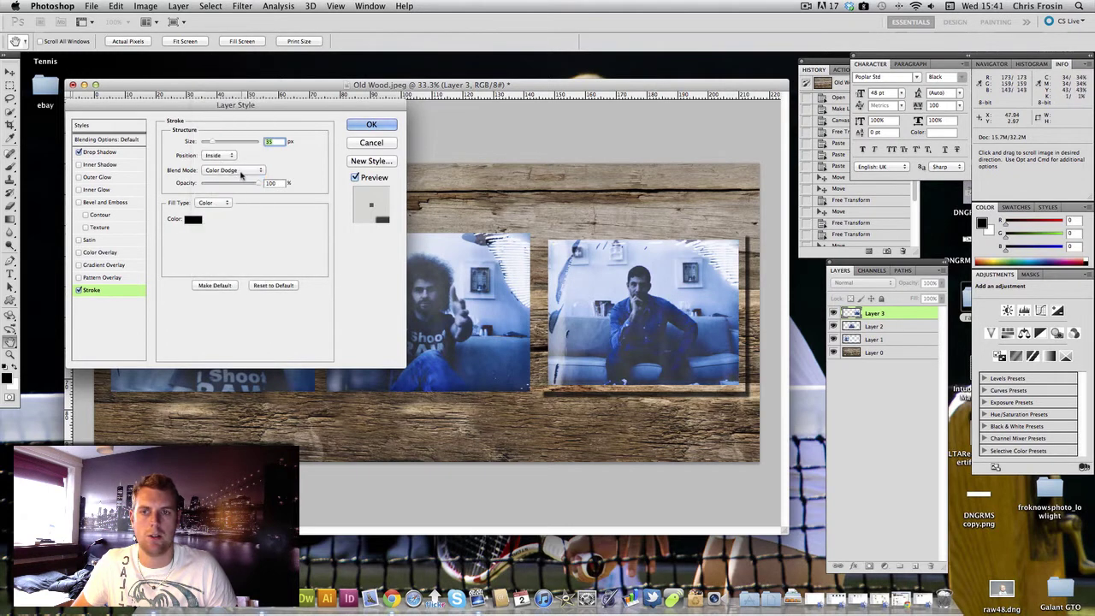
left_click(240, 172)
left_click(240, 178)
left_click(241, 171)
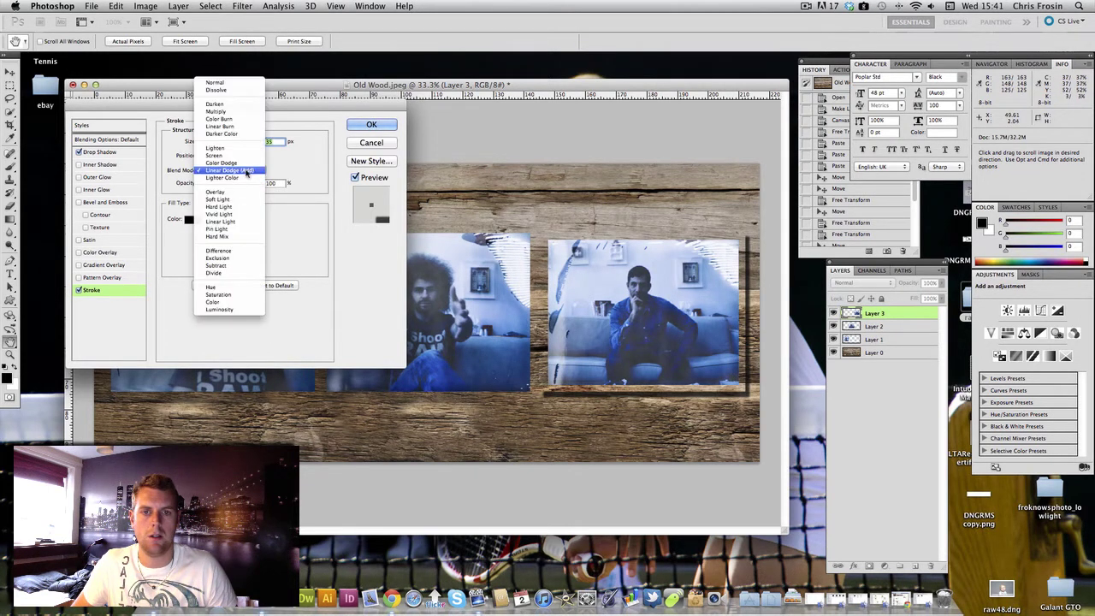
left_click(242, 180)
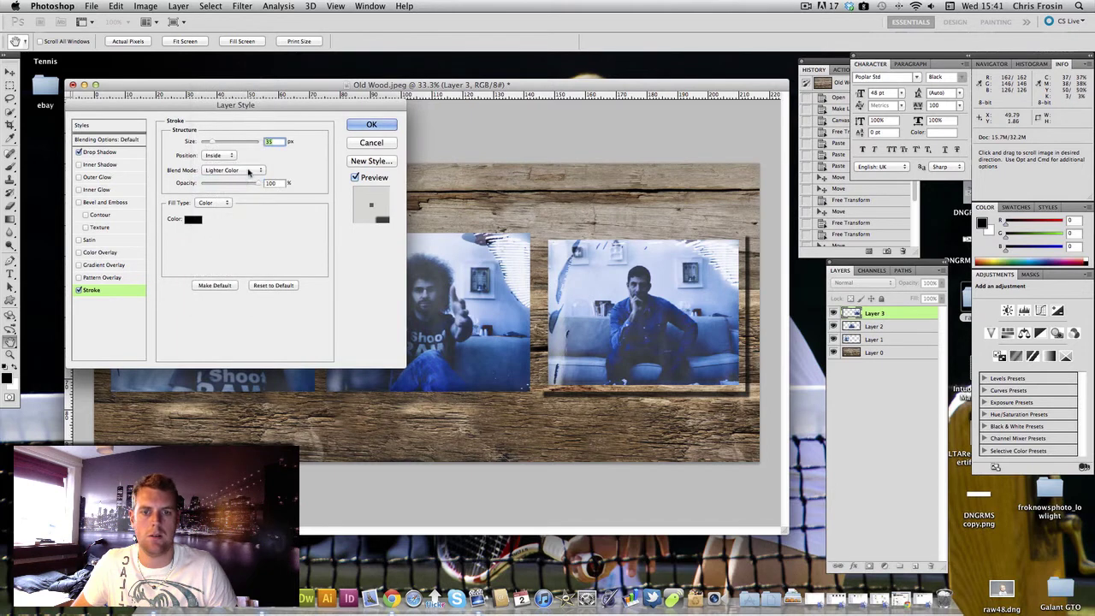
Set the stroke blend mode to Overlay and lower its opacity to 91%.
left_click(244, 173)
left_click(237, 186)
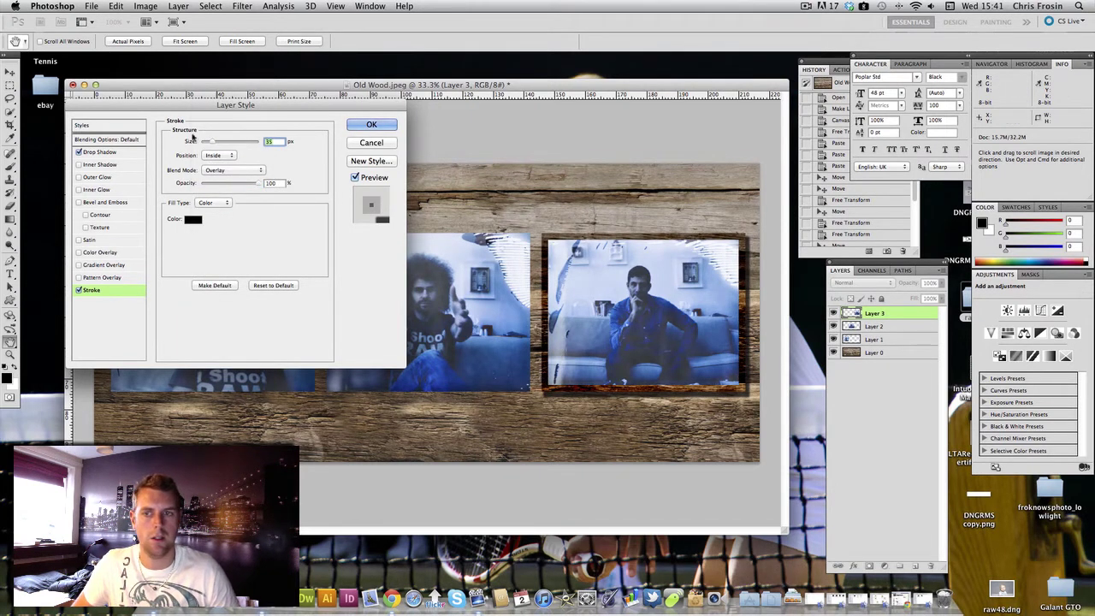
left_click(248, 171)
left_click(249, 177)
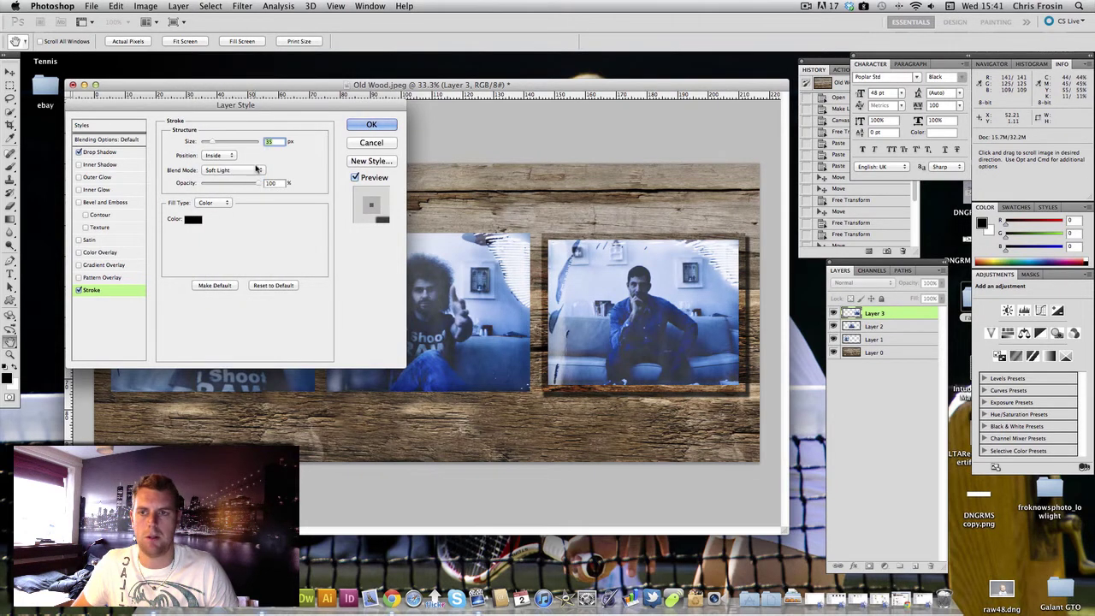
left_click(255, 169)
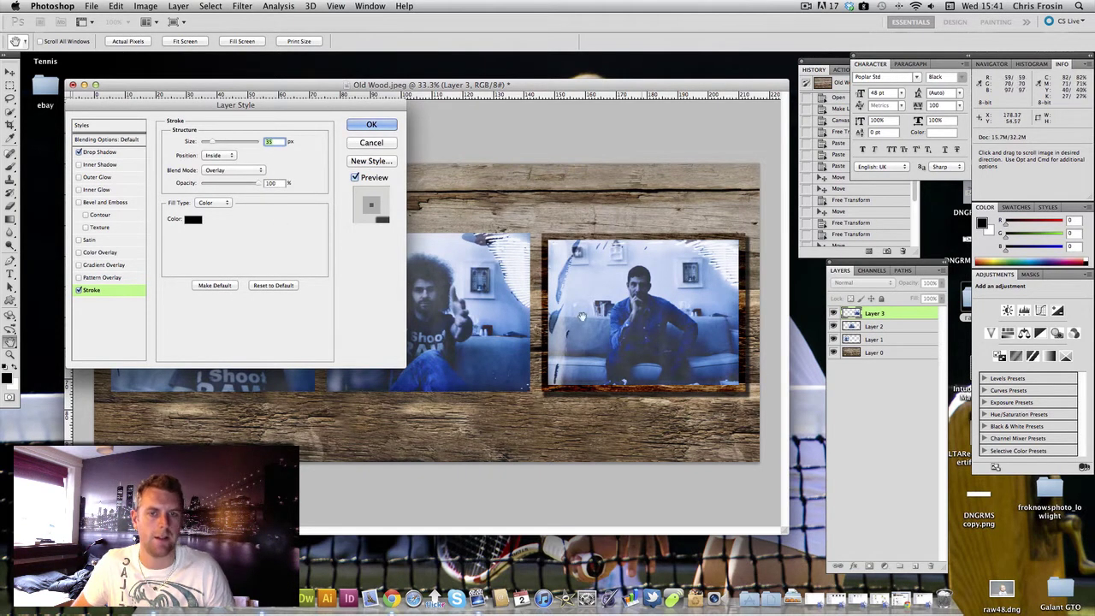
left_click_drag(259, 186, 252, 187)
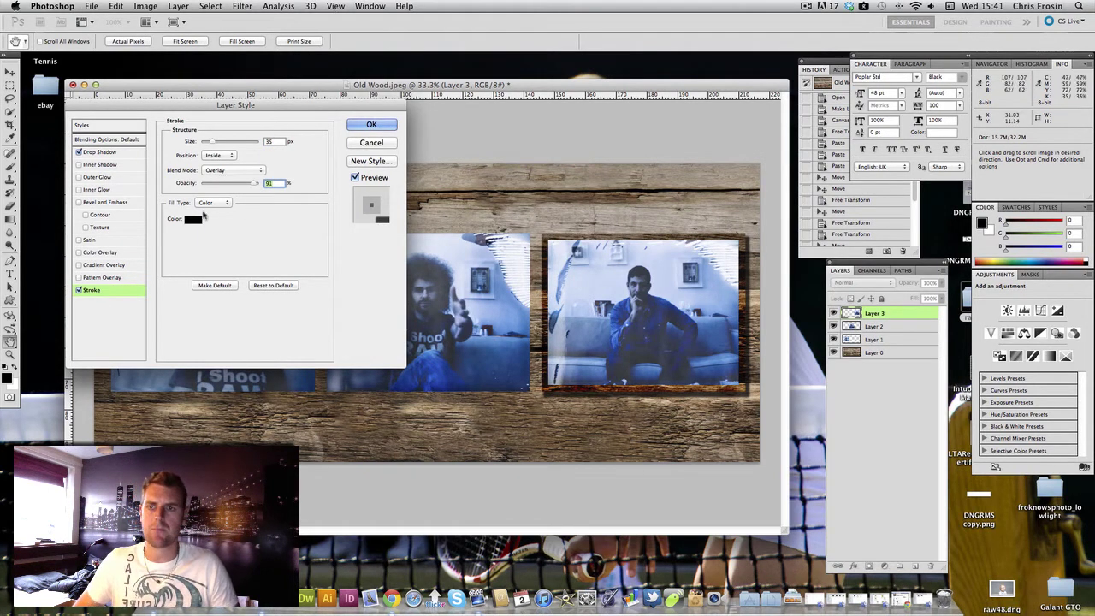
left_click_drag(200, 107, 184, 131)
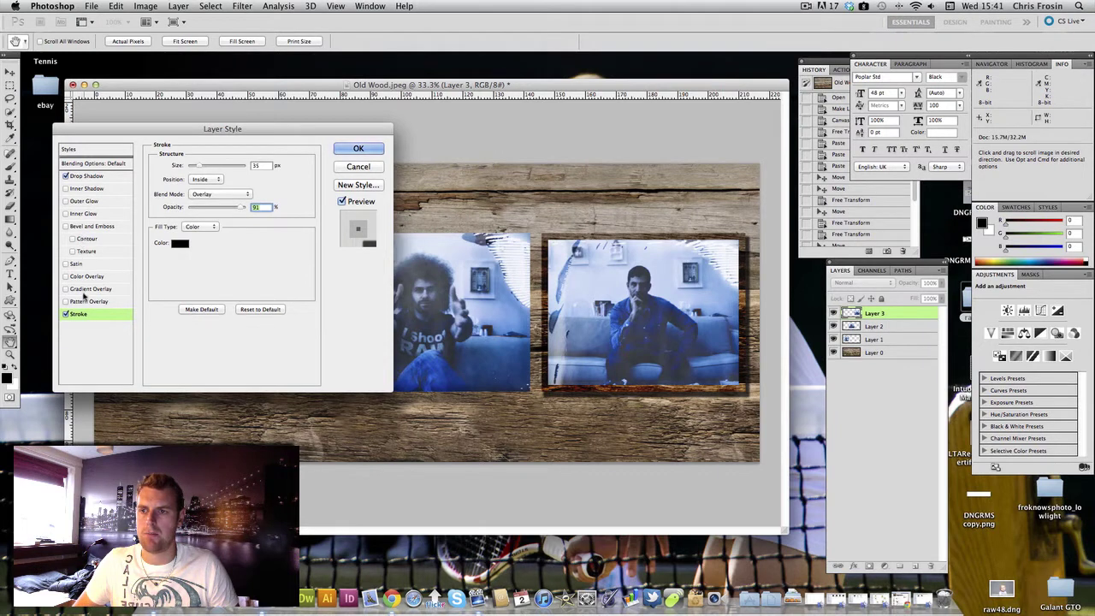
left_click(66, 214)
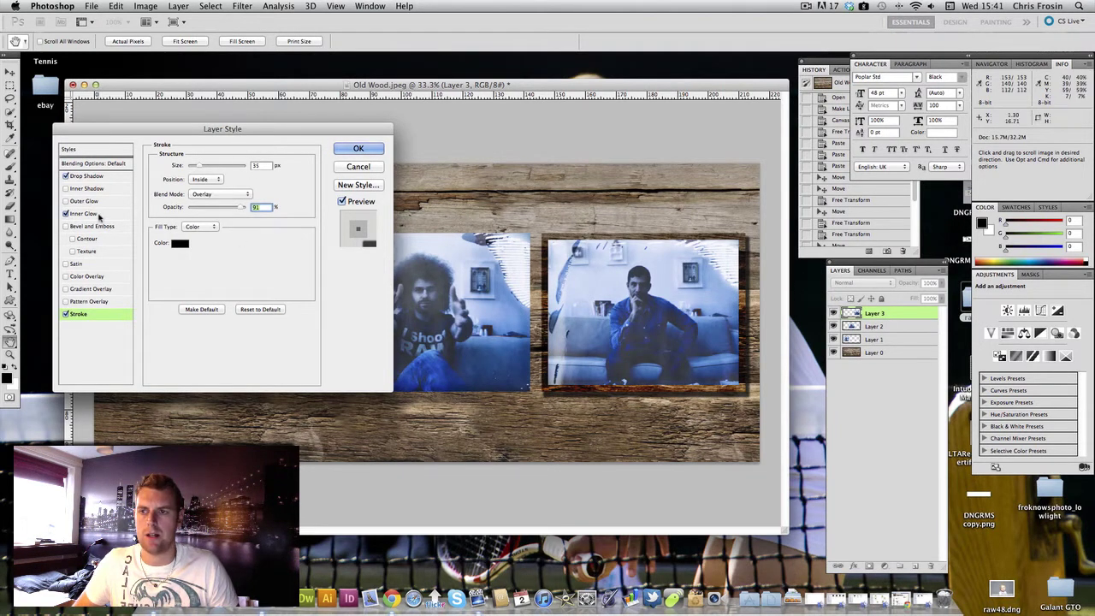
left_click(95, 214)
left_click(177, 208)
left_click(193, 315)
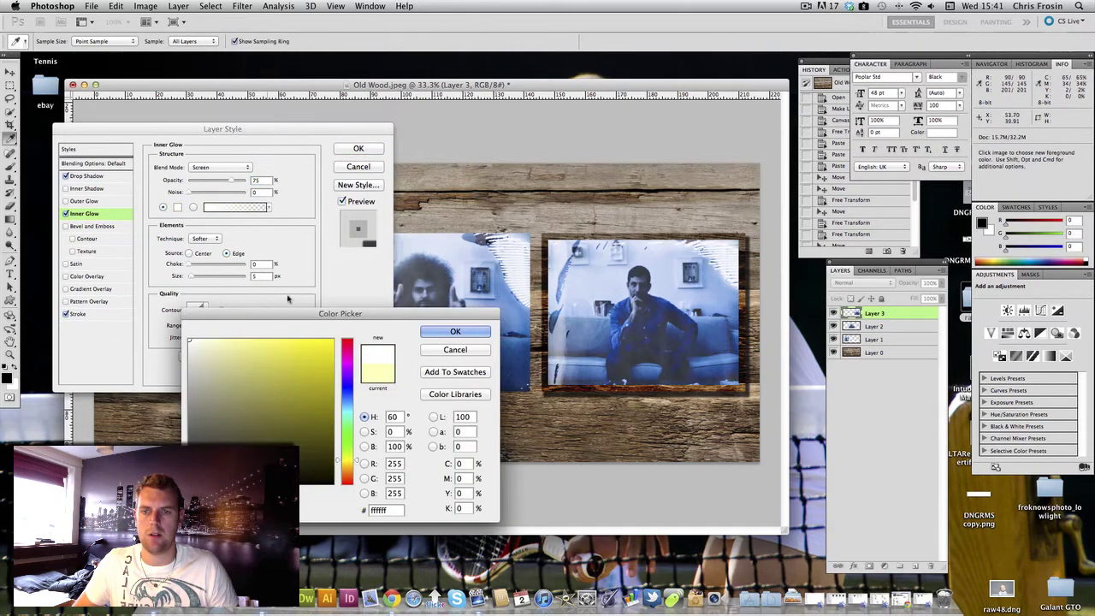
left_click(459, 333)
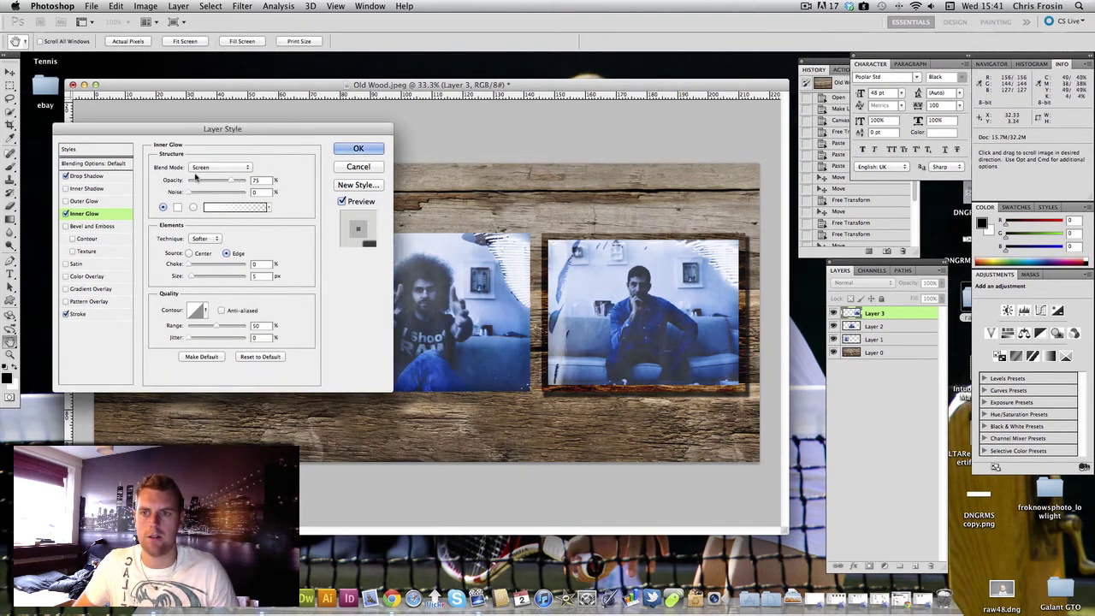
left_click_drag(190, 195, 194, 194)
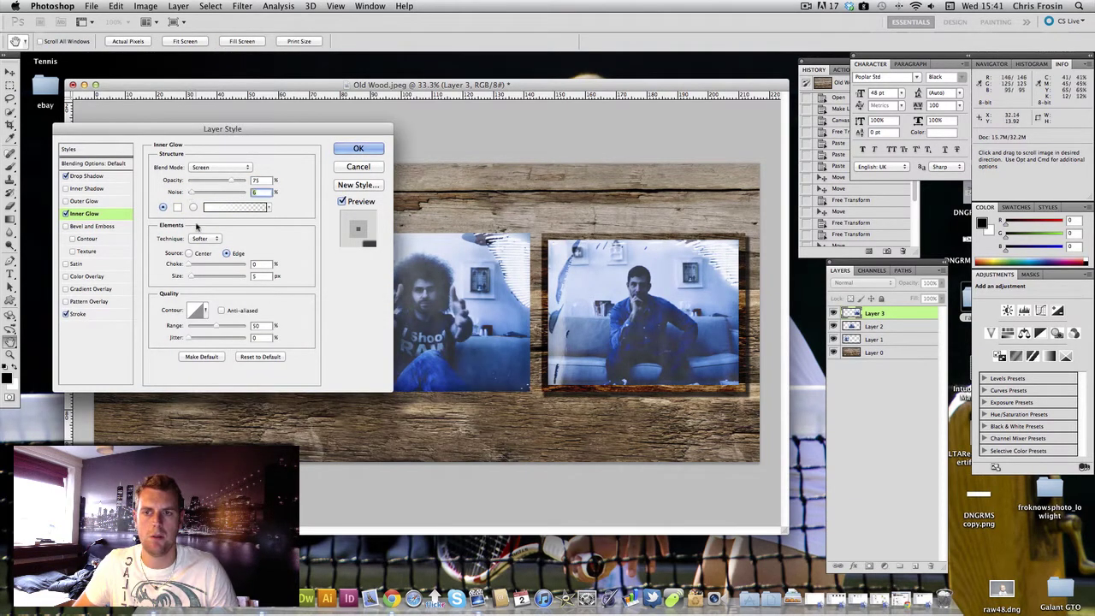
left_click_drag(189, 266, 196, 278)
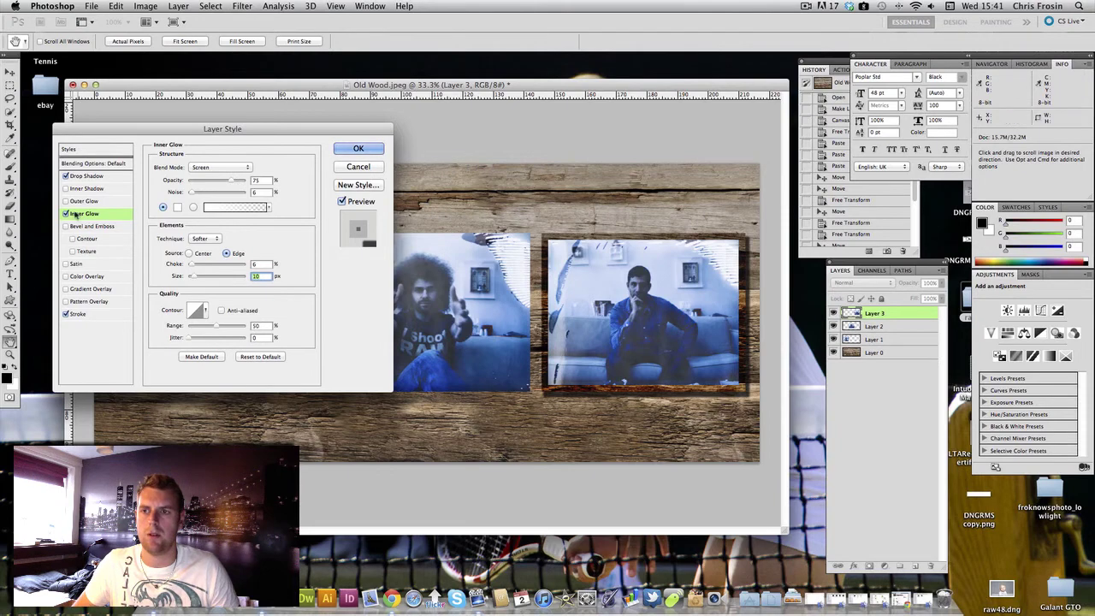
left_click(66, 213)
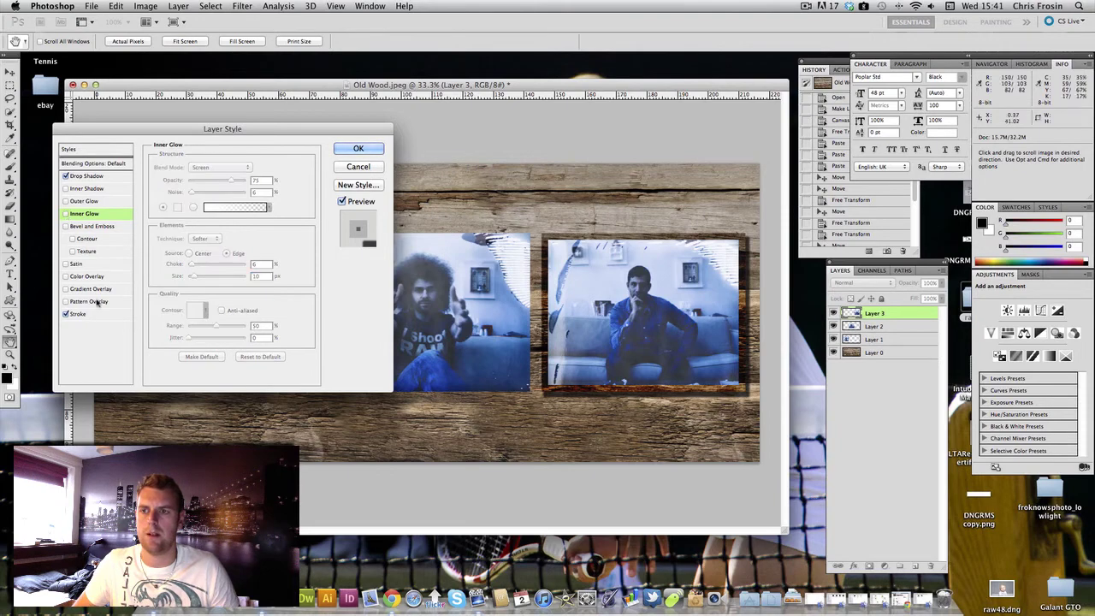
Apply Layer 3's drop shadow and stroke, copy its effects to Layers 2 and 1, and select Layer 0.
left_click(356, 151)
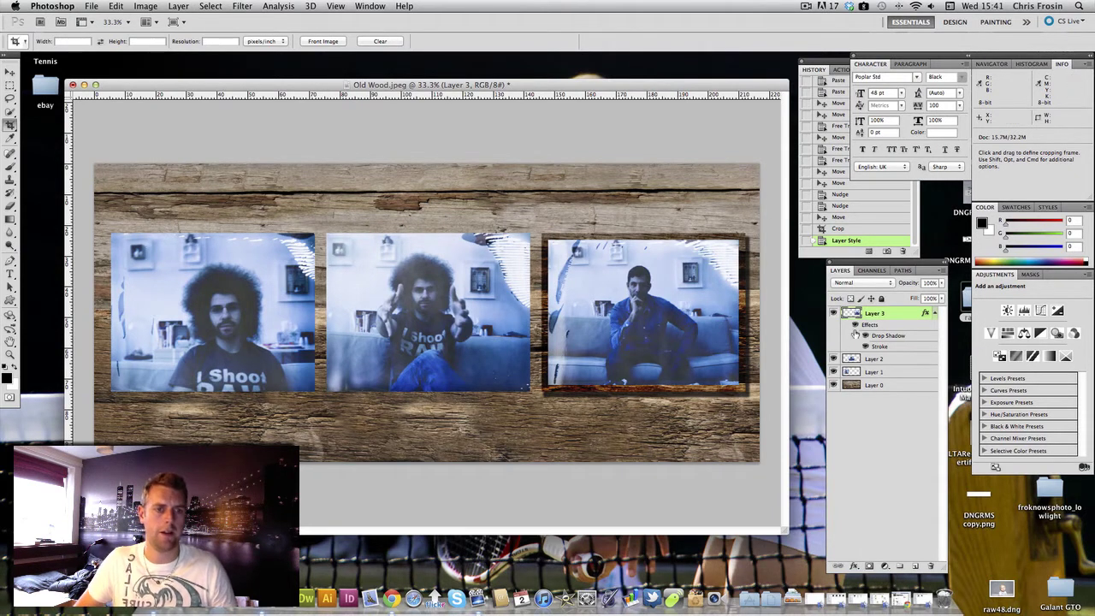
mouse_move(879, 329)
left_mouse_down()
mouse_move(889, 325)
mouse_move(870, 363)
mouse_move(871, 346)
mouse_move(872, 372)
mouse_move(876, 316)
left_mouse_up()
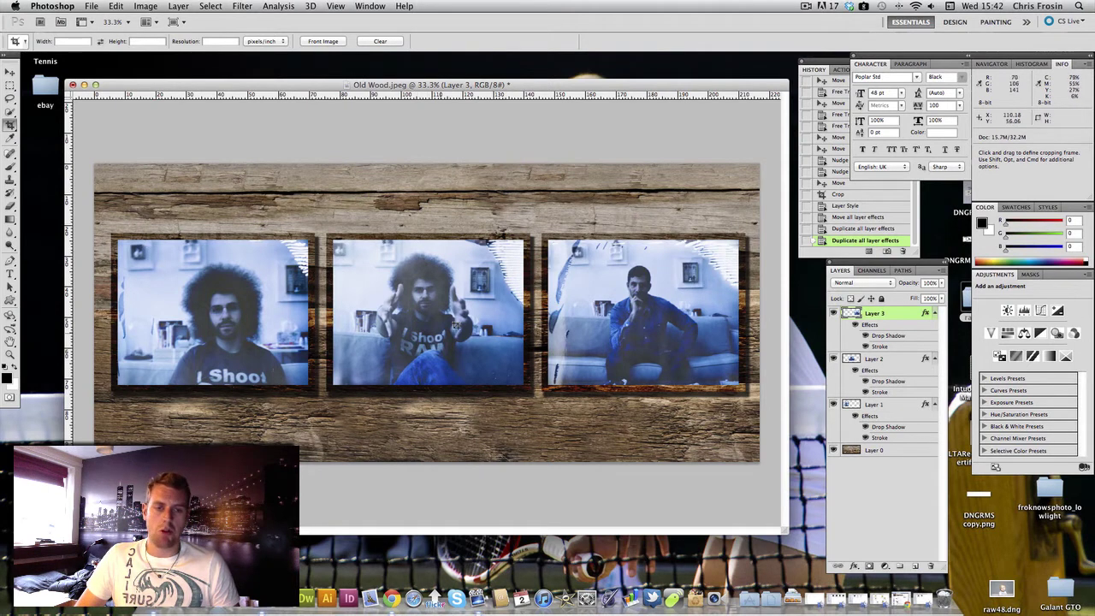
left_click(886, 453)
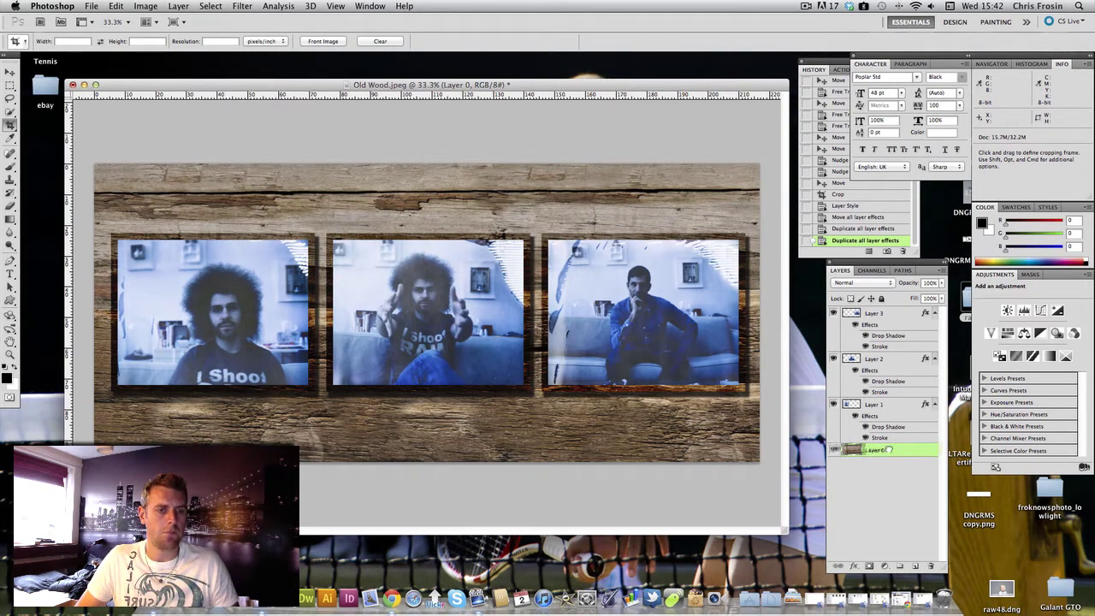
Add a Hue/Saturation adjustment layer over the wood with Hue −13, Saturation +27, Lightness −1.
left_click(886, 567)
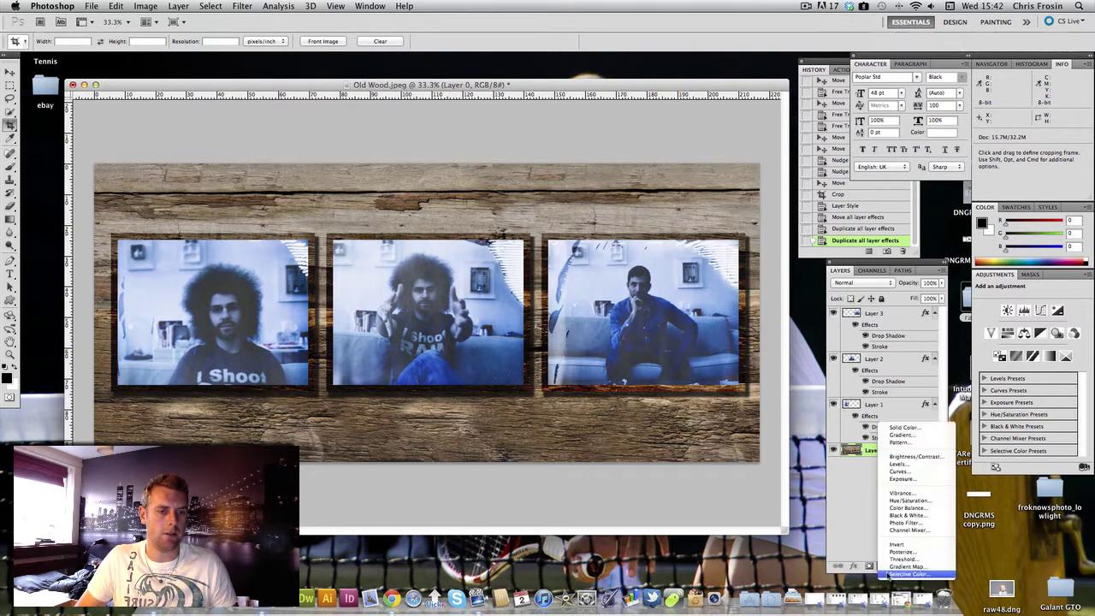
left_click(908, 500)
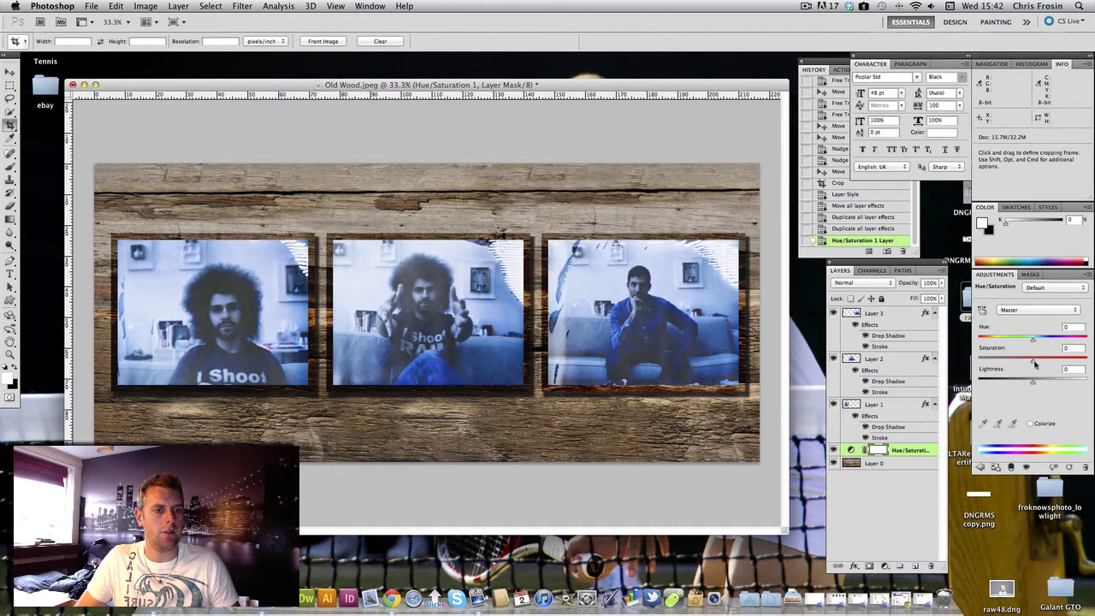
left_click_drag(1034, 363, 1024, 341)
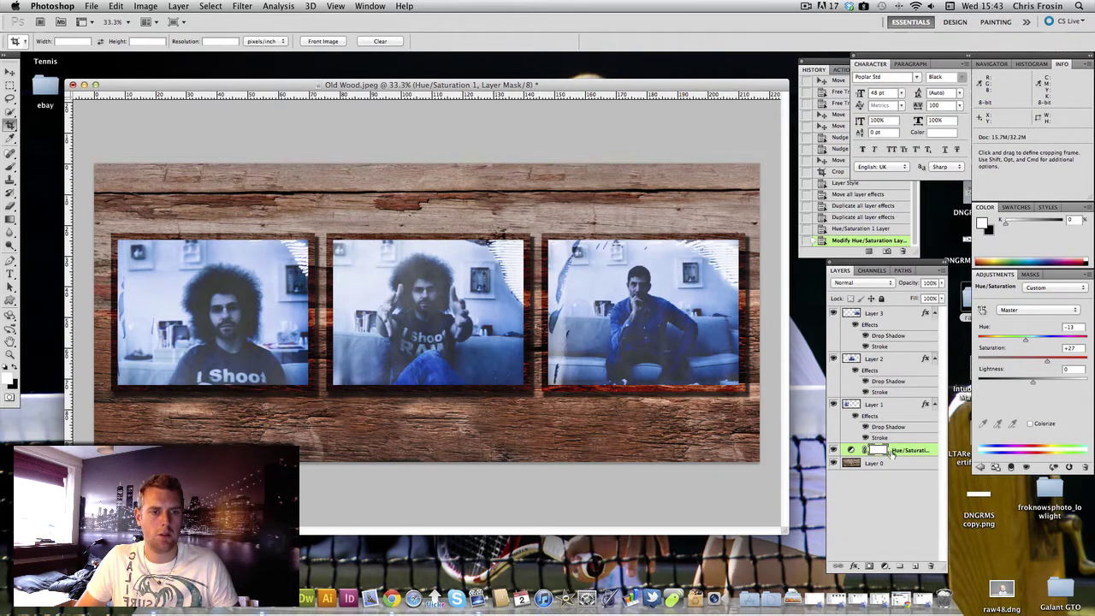
left_click(904, 455)
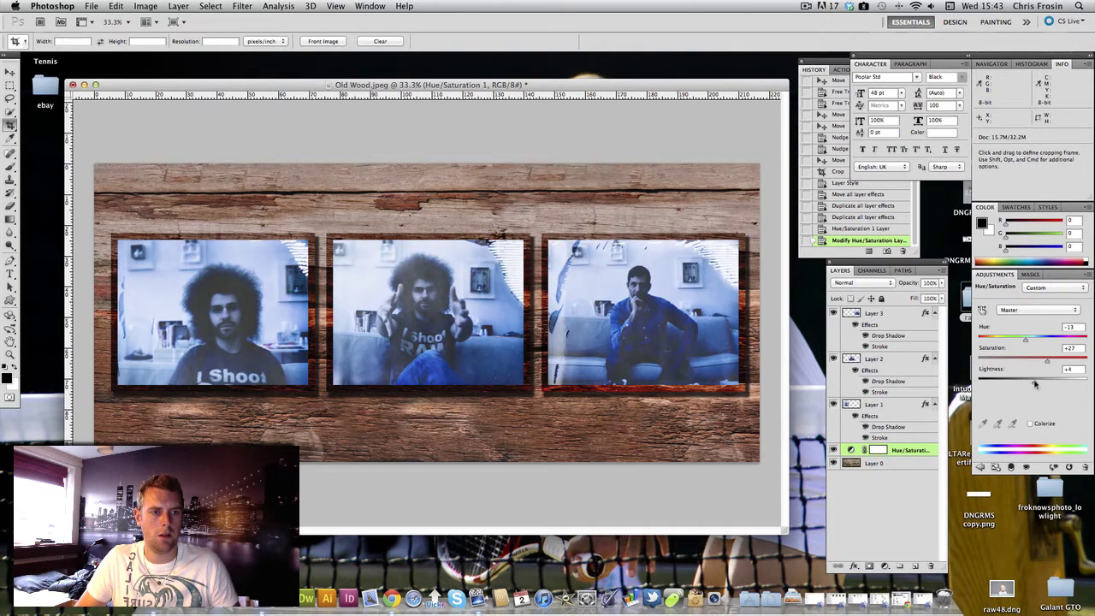
mouse_move(1035, 384)
left_mouse_down()
mouse_move(1014, 384)
mouse_move(1032, 384)
left_mouse_up()
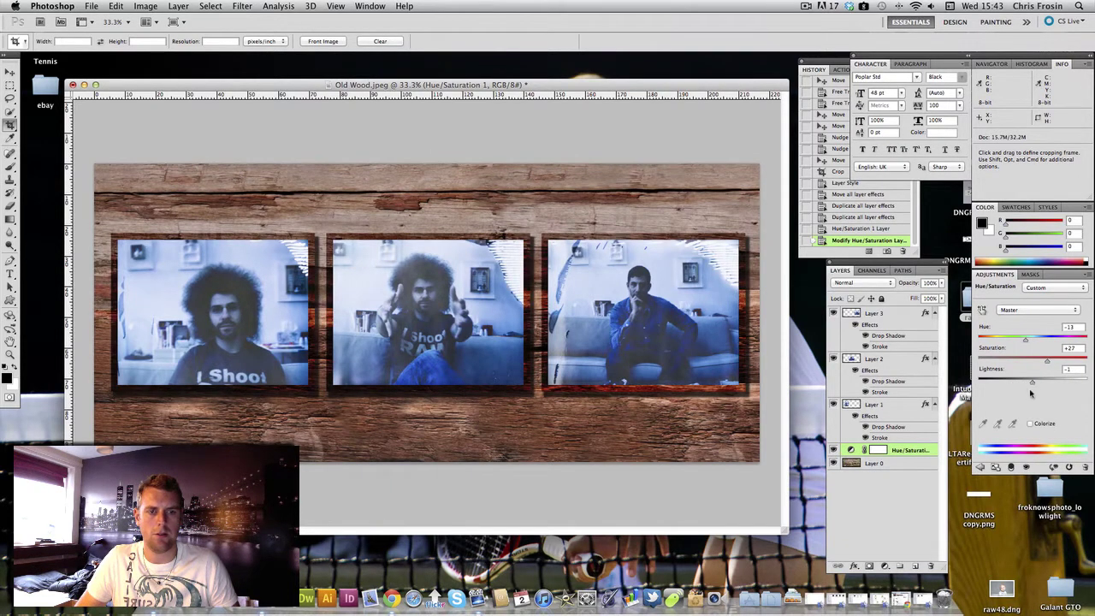
left_click(884, 565)
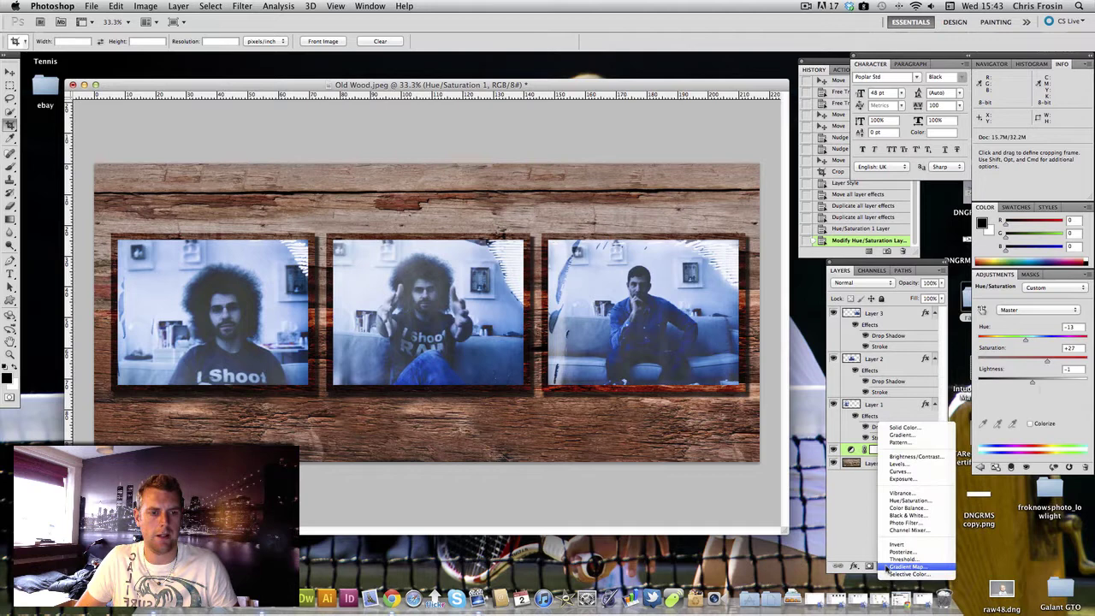
Add a Levels adjustment layer with input levels 42 / 0.80 / 255.
left_click(917, 466)
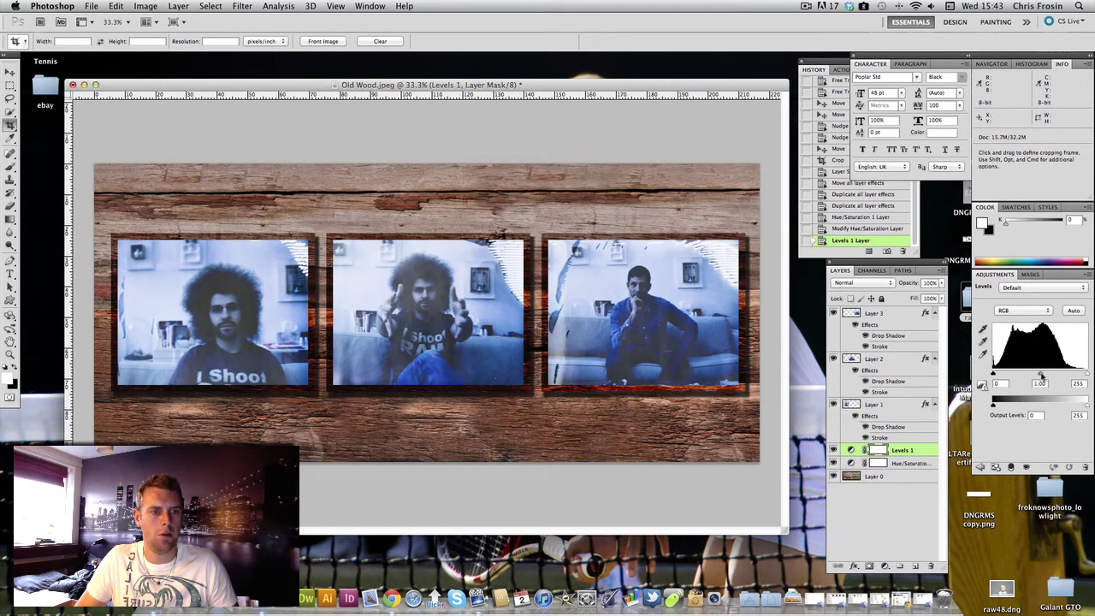
left_click_drag(1086, 376, 1068, 377)
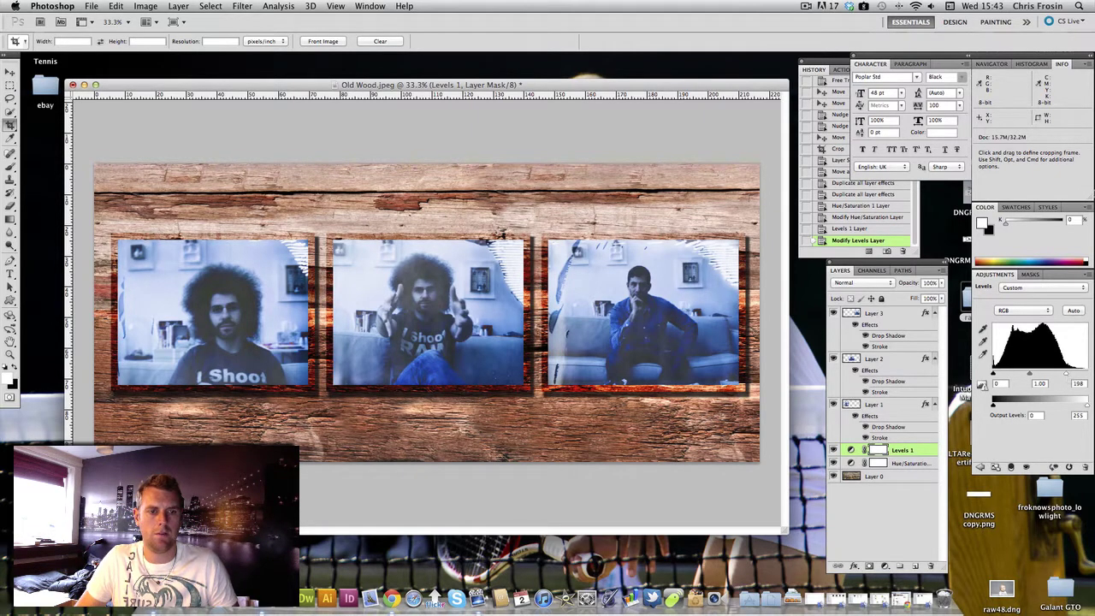
left_click_drag(1067, 377, 1086, 376)
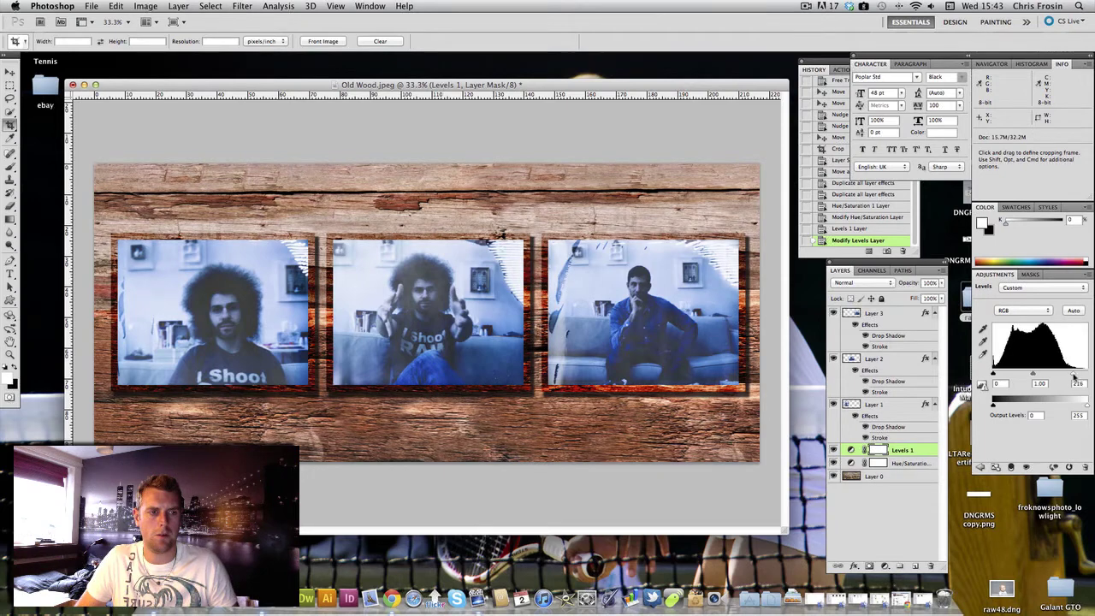
left_click_drag(993, 376, 1049, 377)
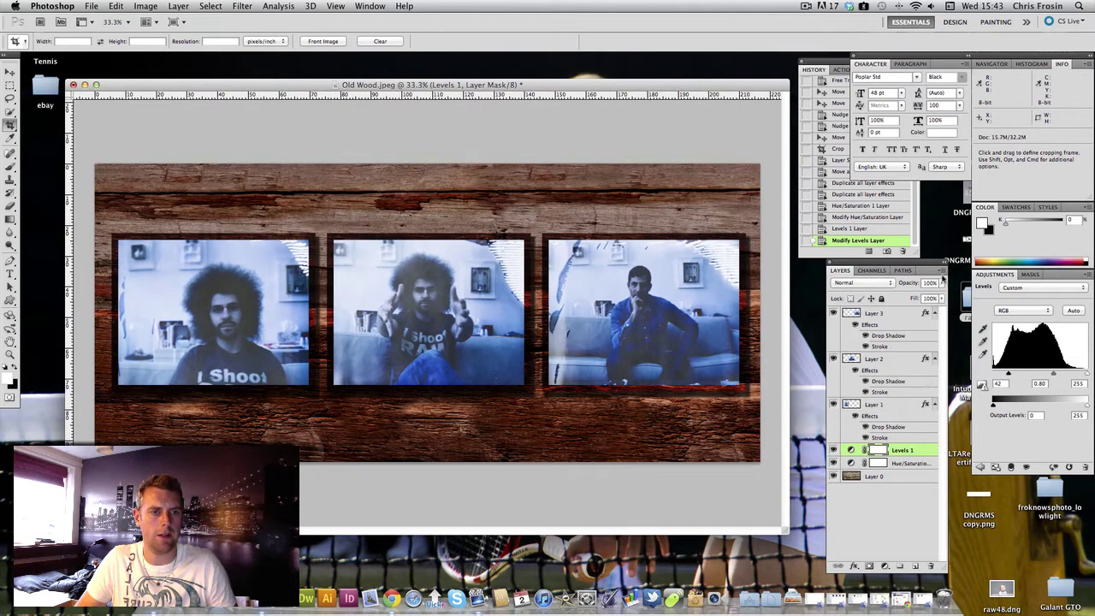
left_click(942, 270)
left_click(951, 246)
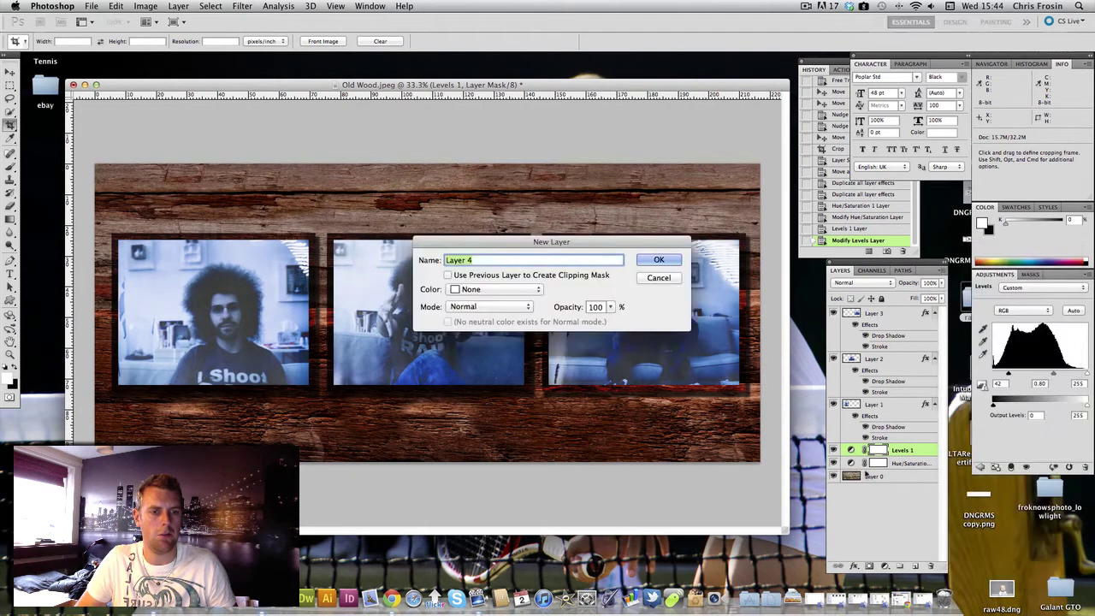
left_click(657, 260)
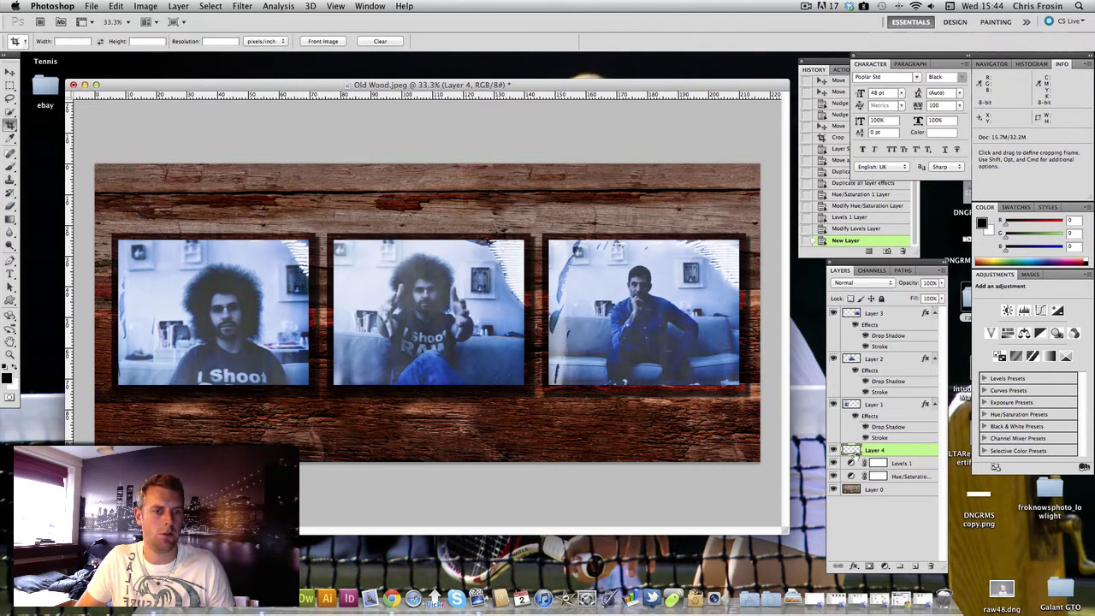
left_click(10, 166)
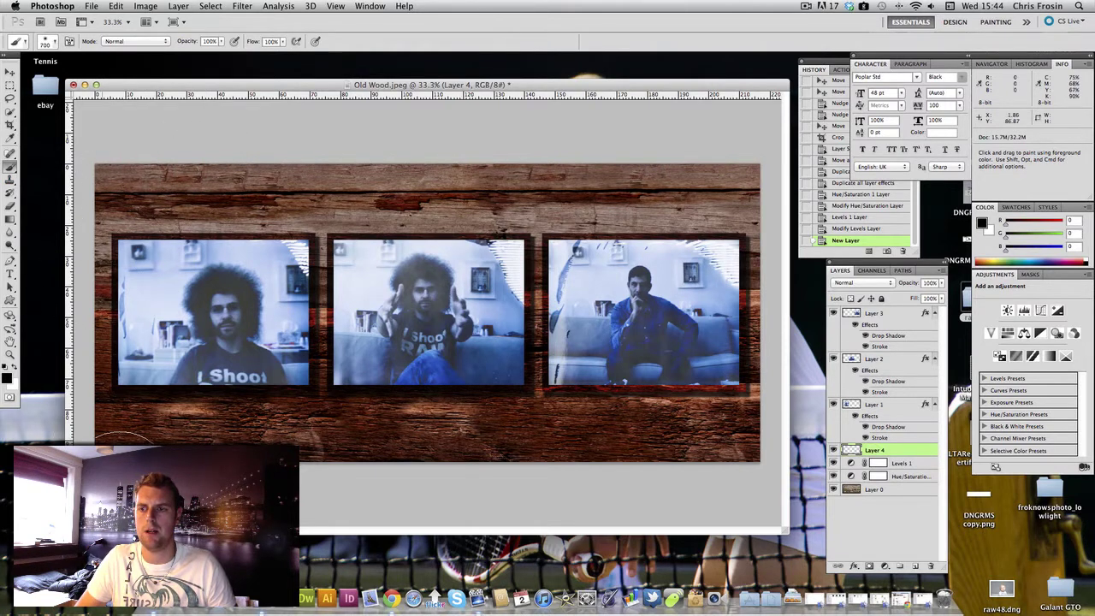
mouse_move(158, 432)
left_mouse_down()
mouse_move(112, 395)
mouse_move(87, 239)
mouse_move(219, 163)
mouse_move(103, 213)
mouse_move(356, 159)
mouse_move(681, 190)
mouse_move(755, 229)
mouse_move(694, 452)
mouse_move(568, 497)
mouse_move(315, 454)
mouse_move(550, 470)
mouse_move(753, 431)
left_mouse_up()
left_click_drag(913, 283, 883, 283)
left_click_drag(852, 450, 930, 566)
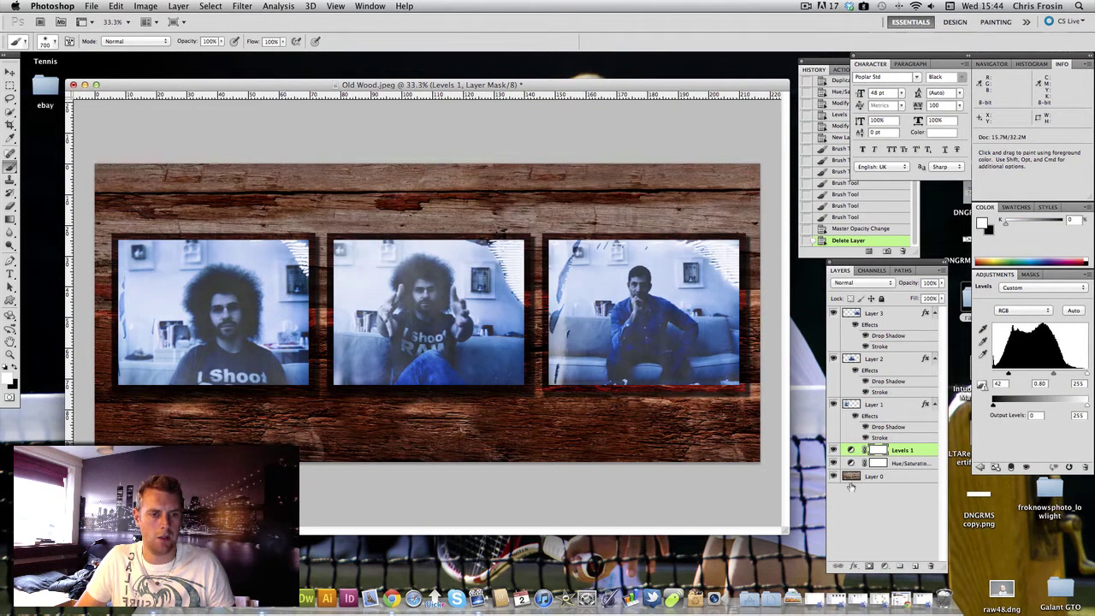
left_click(854, 477)
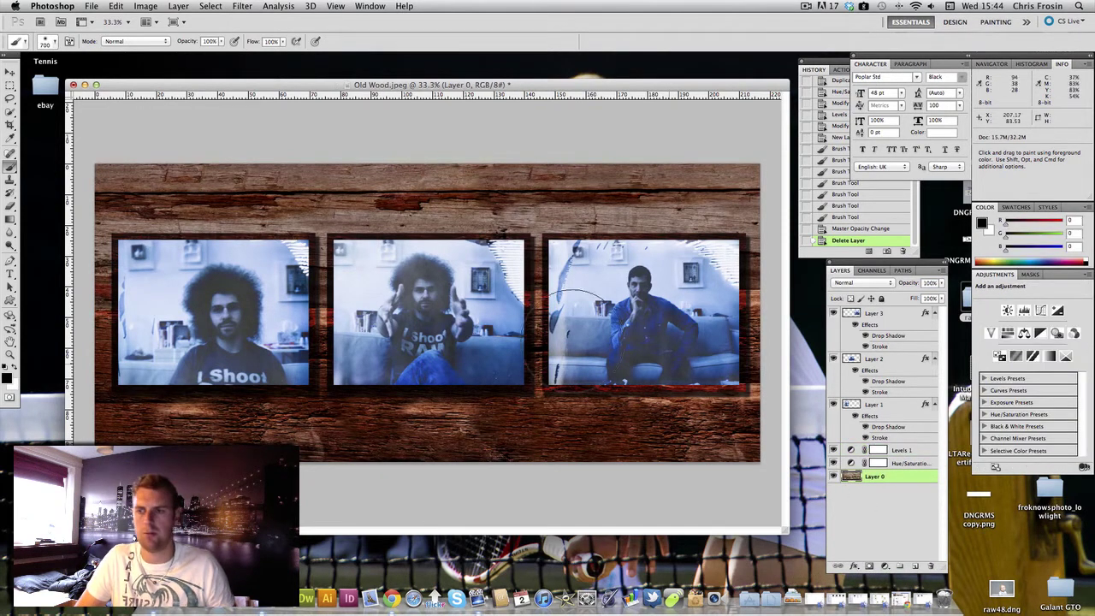
Select the Burn tool with Range set to Shadows, reduced exposure and a much larger brush.
left_click(10, 243)
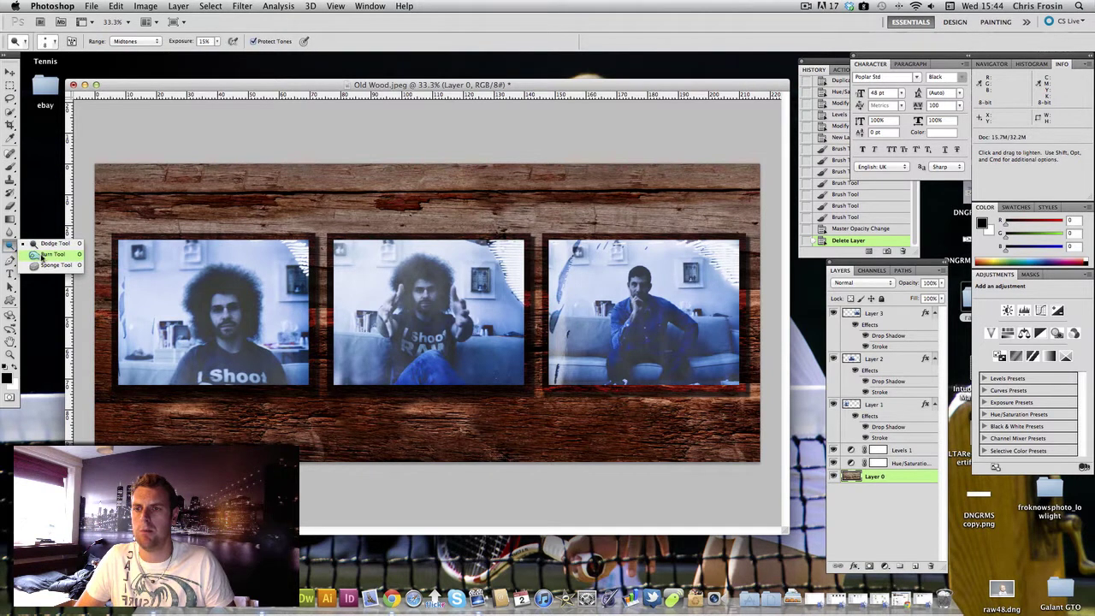
left_click(41, 255)
left_click(141, 43)
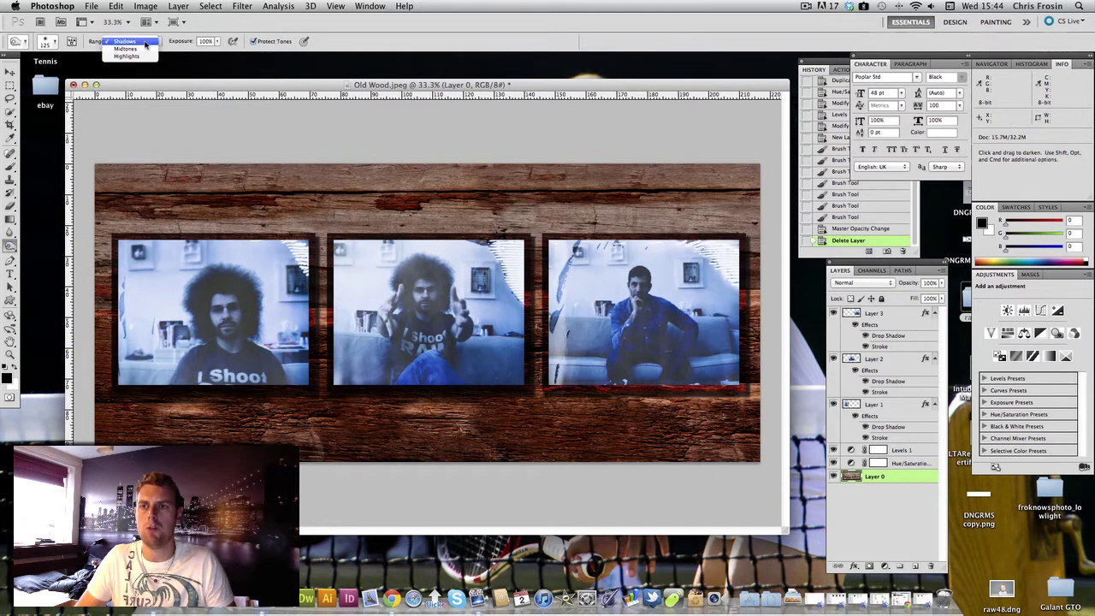
left_click(135, 42)
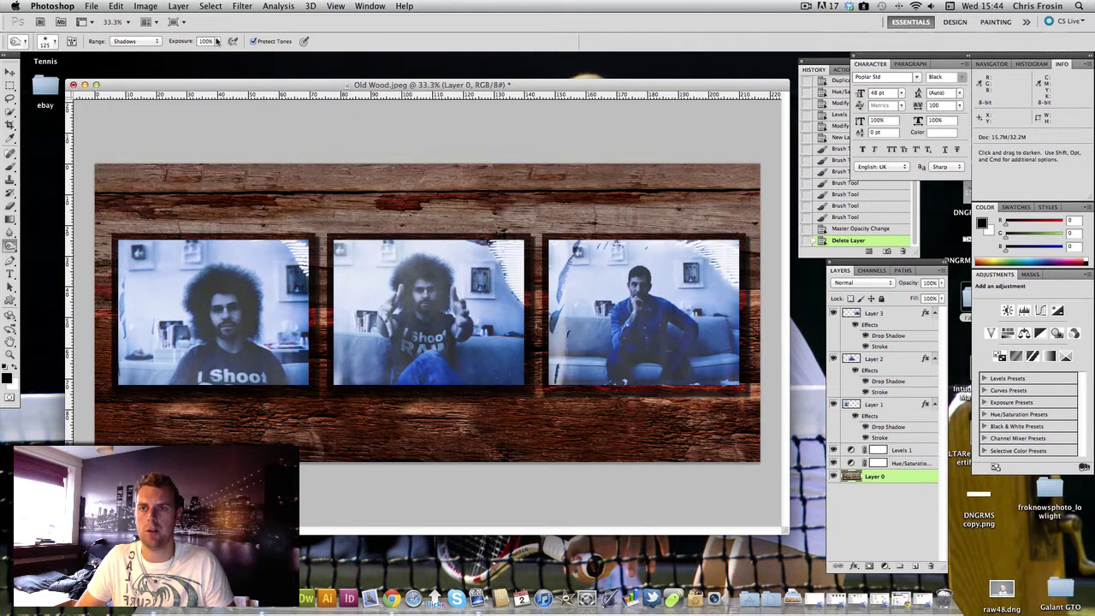
left_click(218, 41)
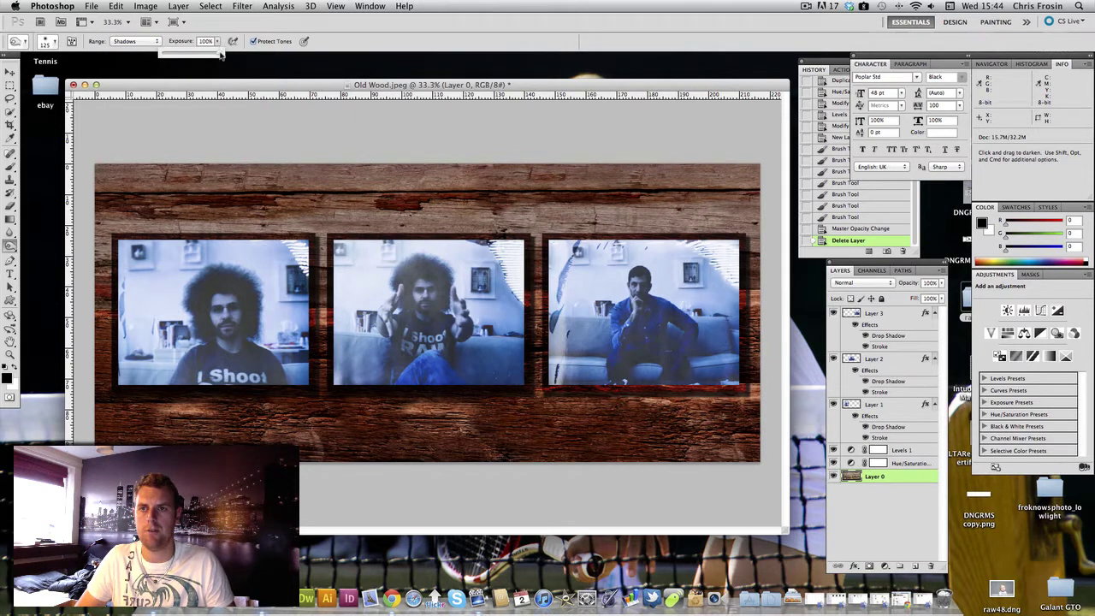
left_click_drag(220, 54, 126, 84)
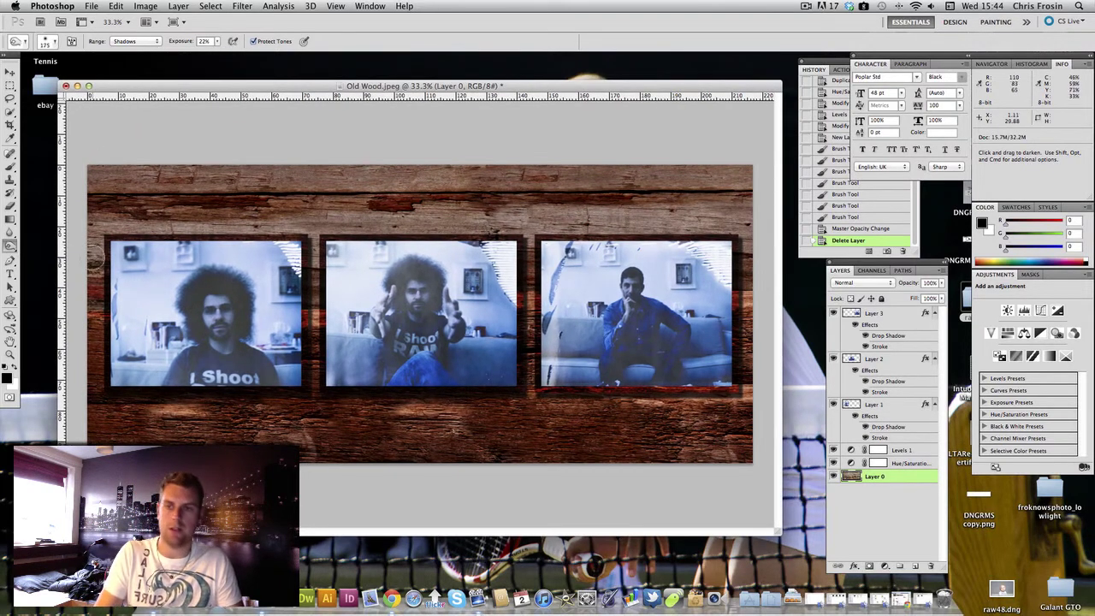
key("bracketright")
key("bracketright")
key("bracketright")
key("bracketright")
key("bracketright")
key("bracketright")
key("bracketright")
key("bracketright")
key("bracketright")
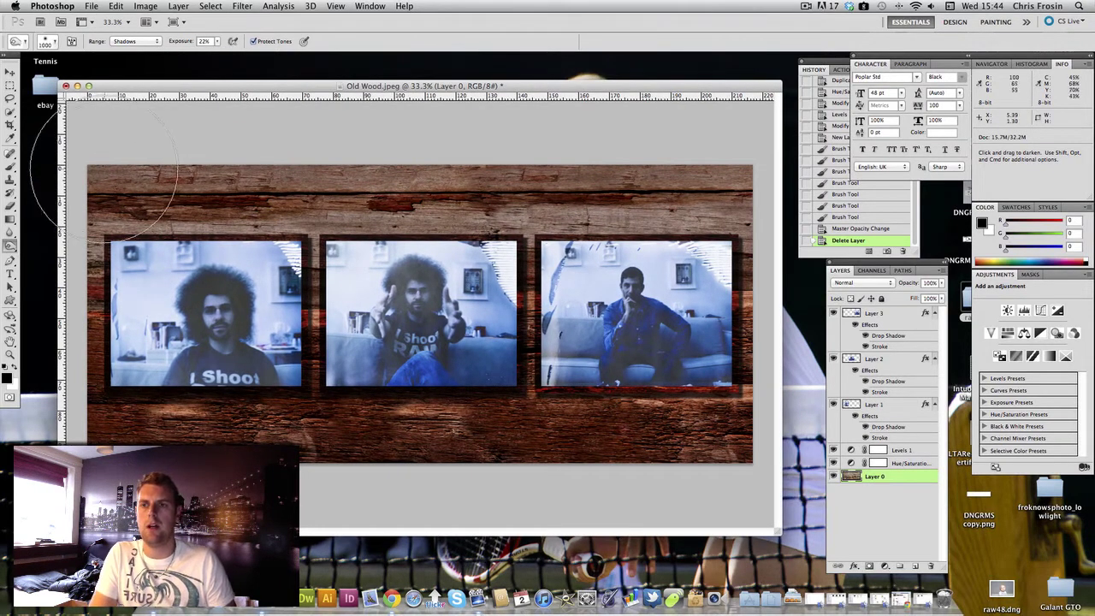
key("bracketright")
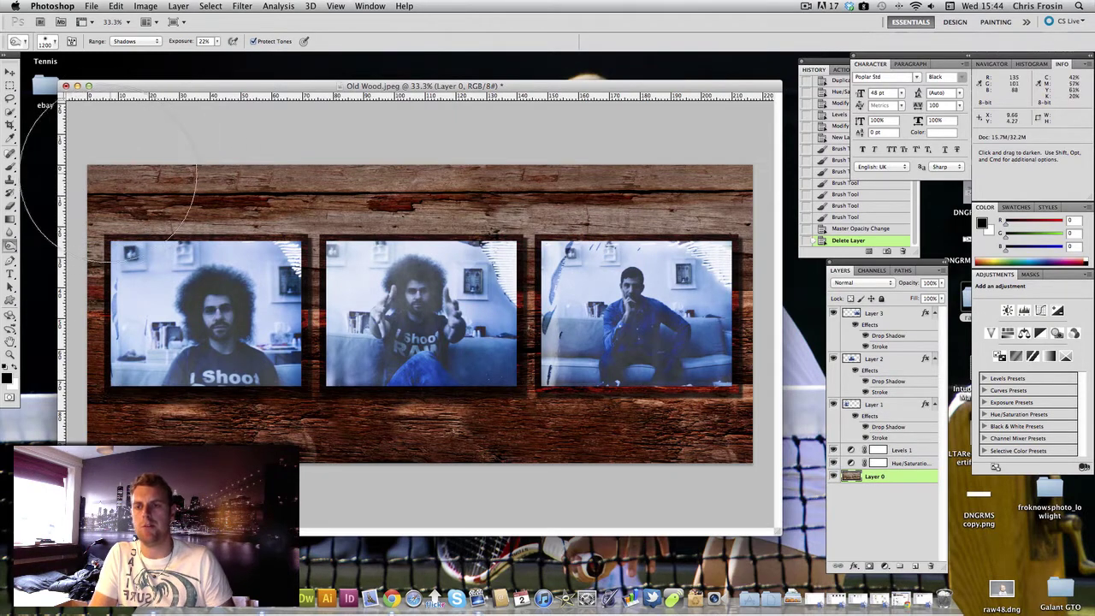
Burn the wood's top-left, left, bottom and top-right edges, then set brush 600 and exposure 50%.
mouse_move(93, 213)
left_mouse_down()
mouse_move(174, 166)
mouse_move(218, 164)
mouse_move(118, 233)
left_mouse_up()
left_click_drag(137, 402, 257, 415)
left_click_drag(411, 389, 514, 384)
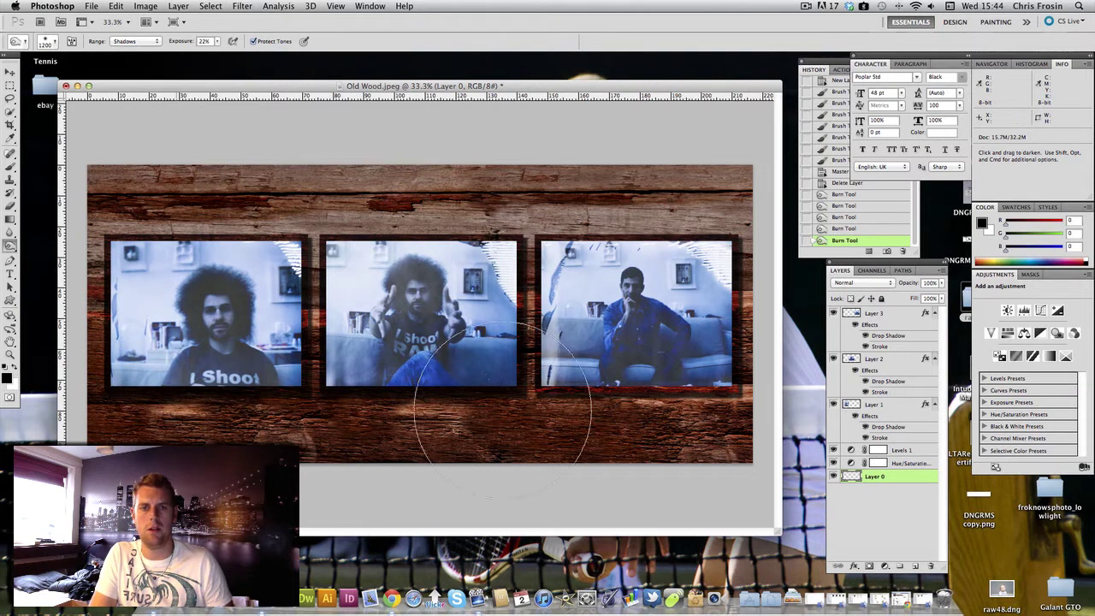
mouse_move(599, 205)
left_mouse_down()
mouse_move(663, 214)
mouse_move(701, 196)
mouse_move(637, 193)
mouse_move(718, 214)
mouse_move(592, 180)
mouse_move(628, 201)
mouse_move(676, 273)
mouse_move(497, 207)
left_mouse_up()
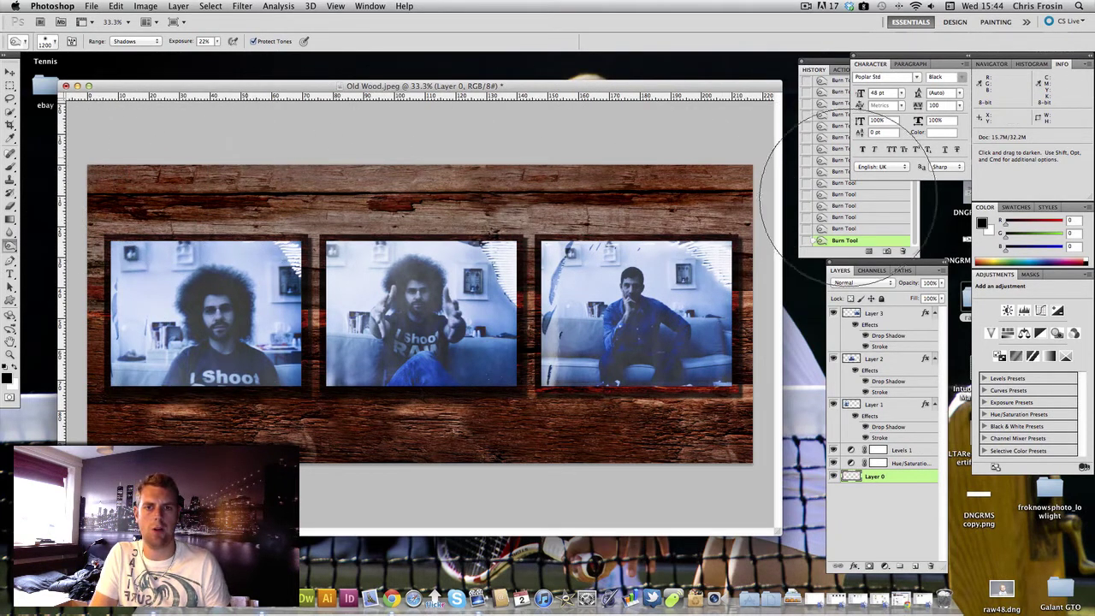
key("bracketleft")
key("bracketleft")
key("bracketleft")
key("bracketleft")
key("bracketleft")
key("bracketleft")
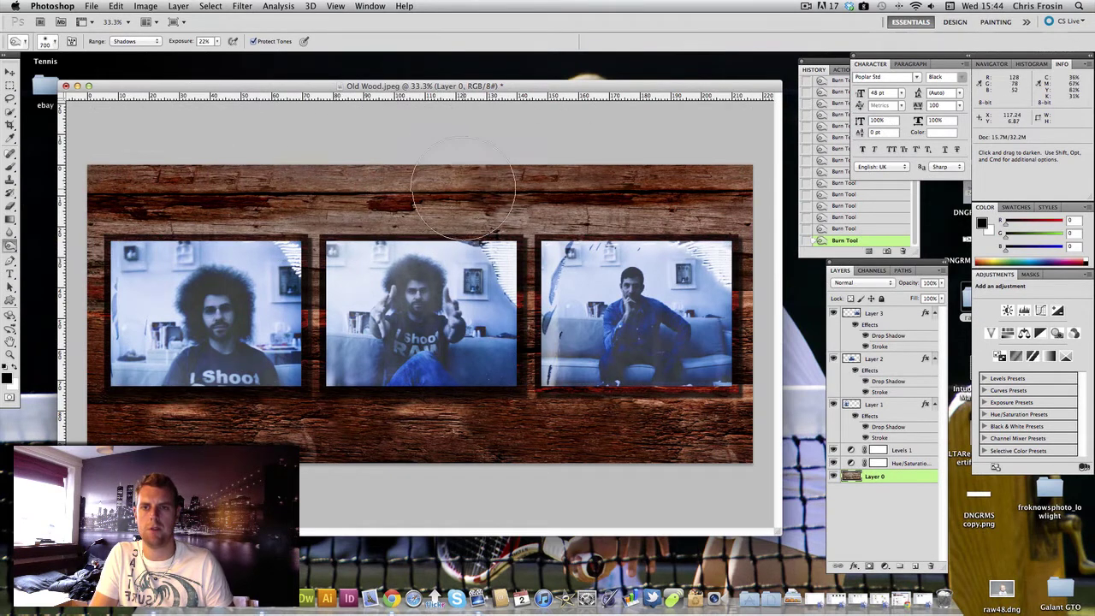
key("5")
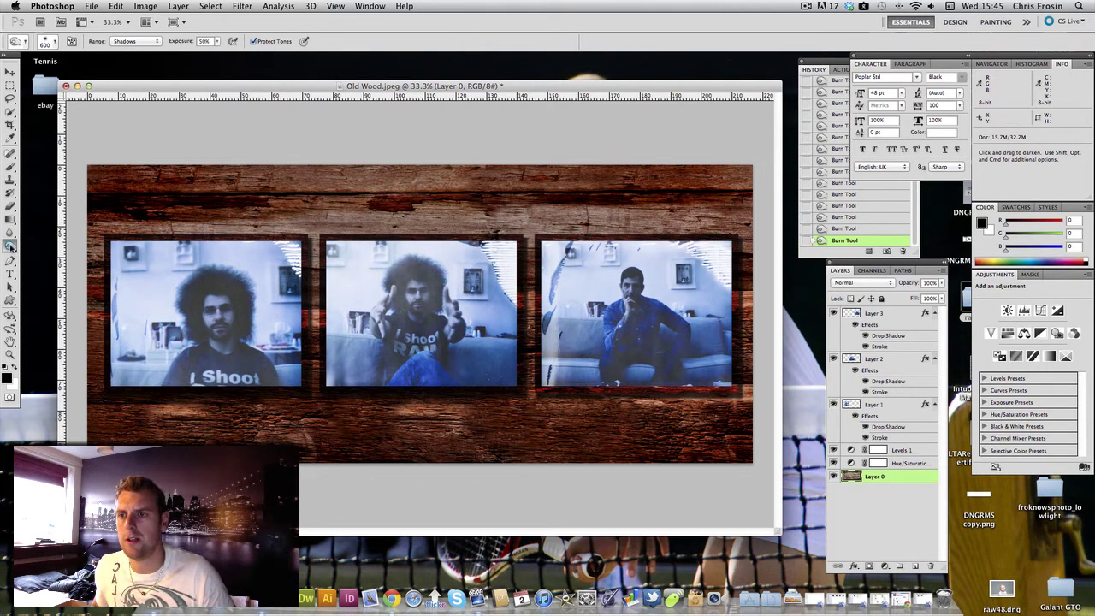
left_click_drag(9, 245, 43, 246)
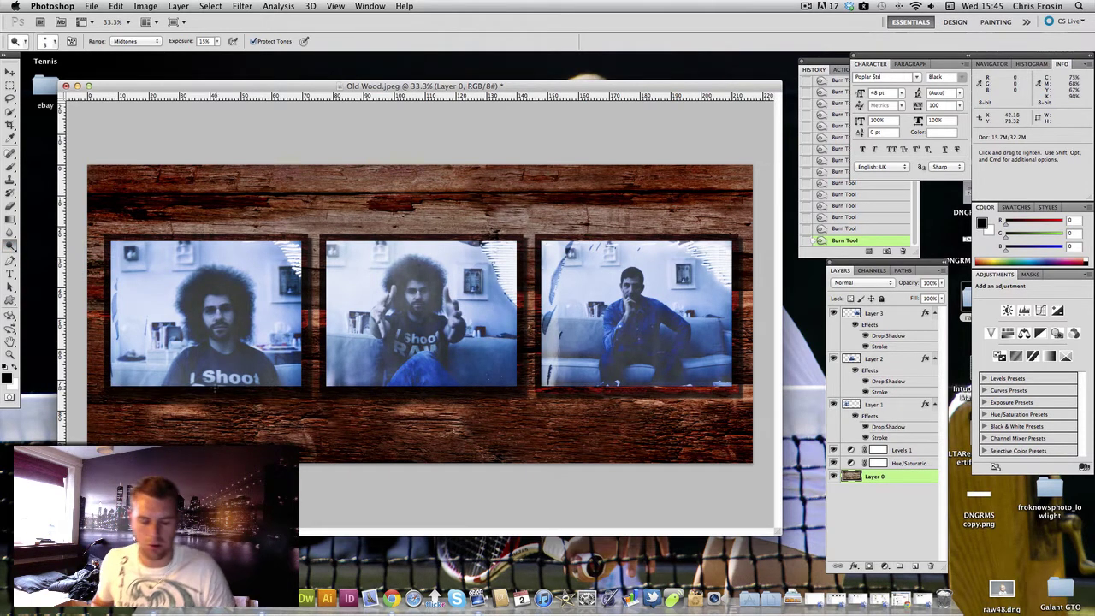
Zoom to 100% and dodge the wood around the left photo's edges at 46% exposure.
key("super+1")
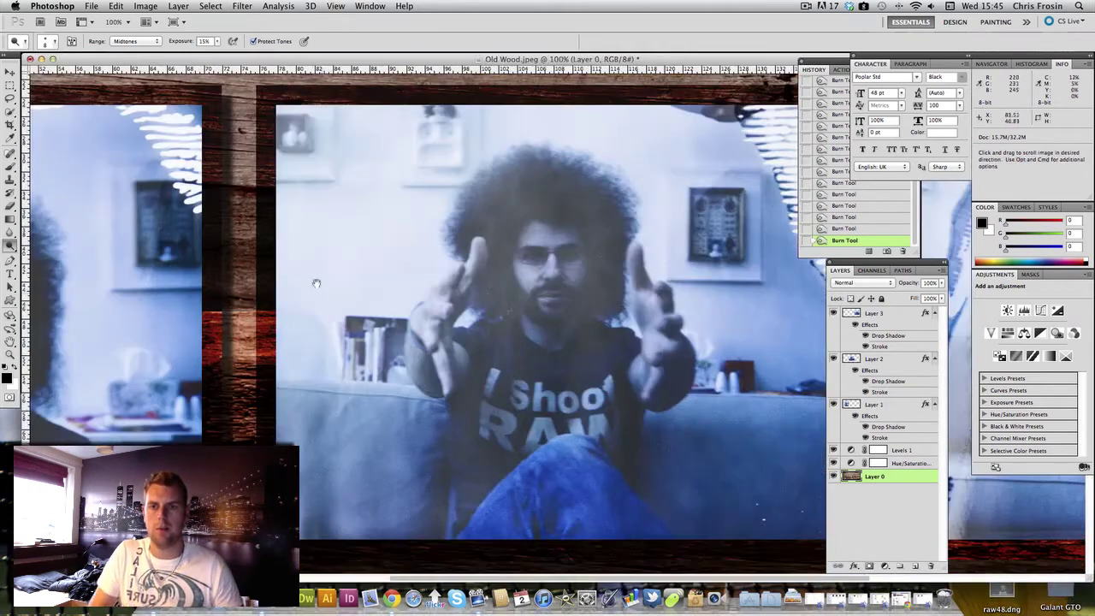
left_click_drag(315, 284, 396, 242)
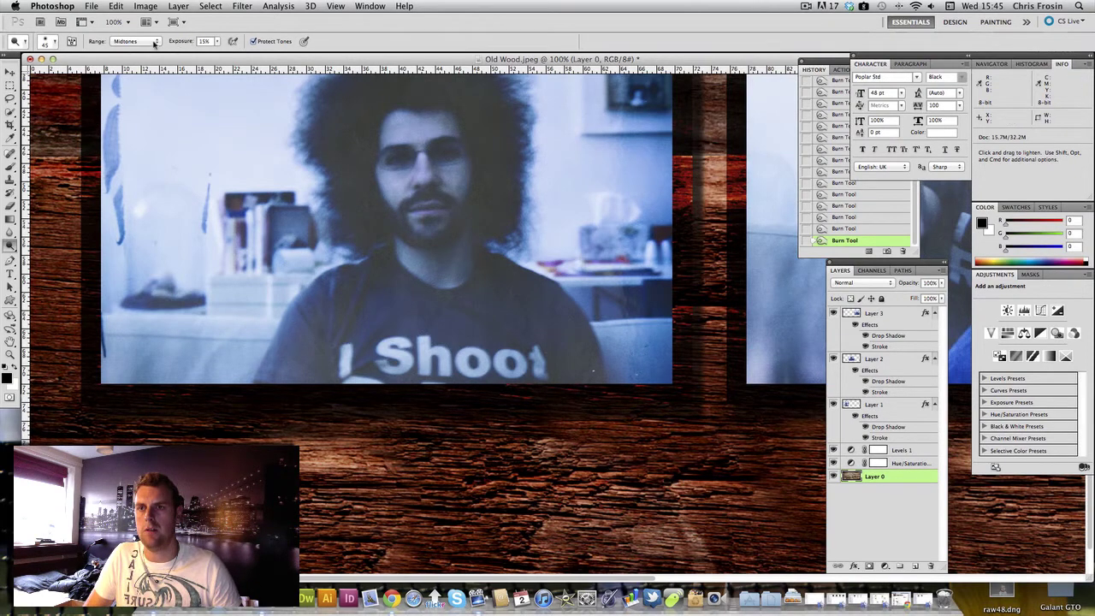
left_click(217, 41)
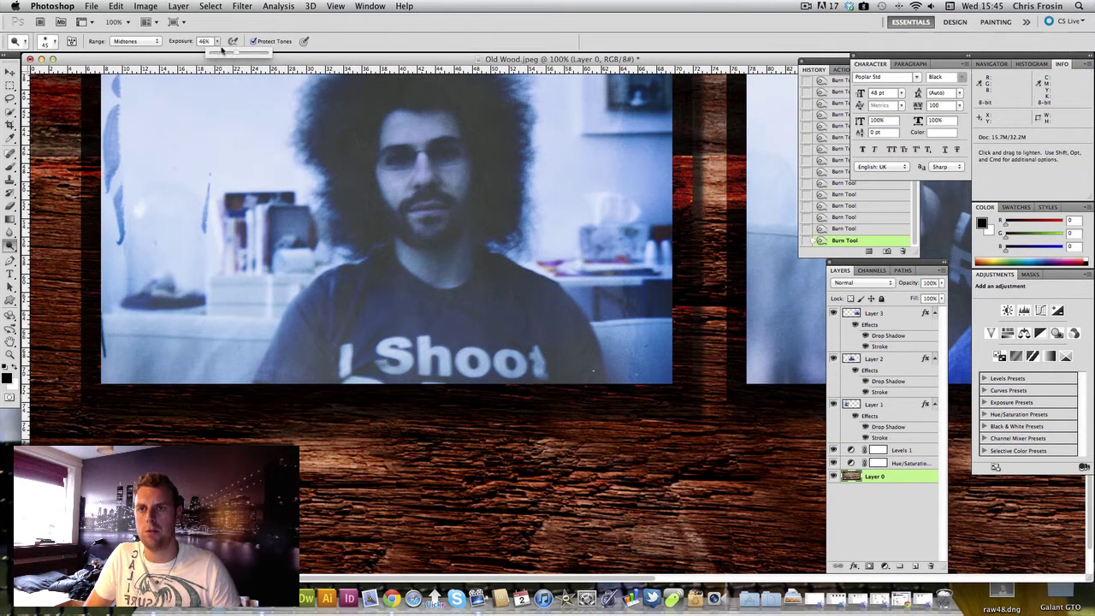
left_click_drag(221, 50, 223, 52)
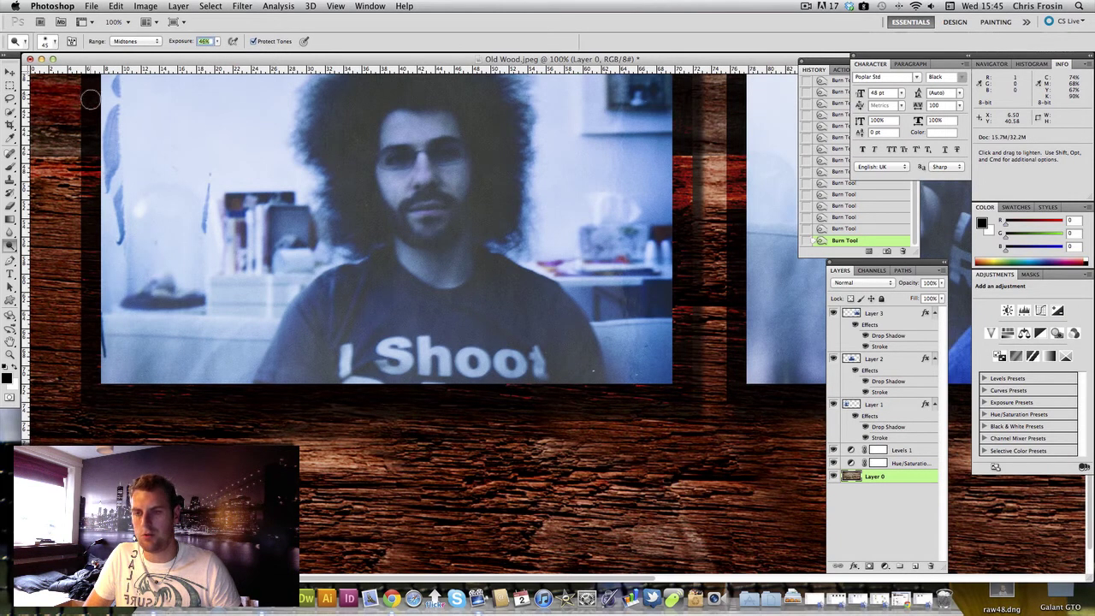
left_click(94, 391, "alt")
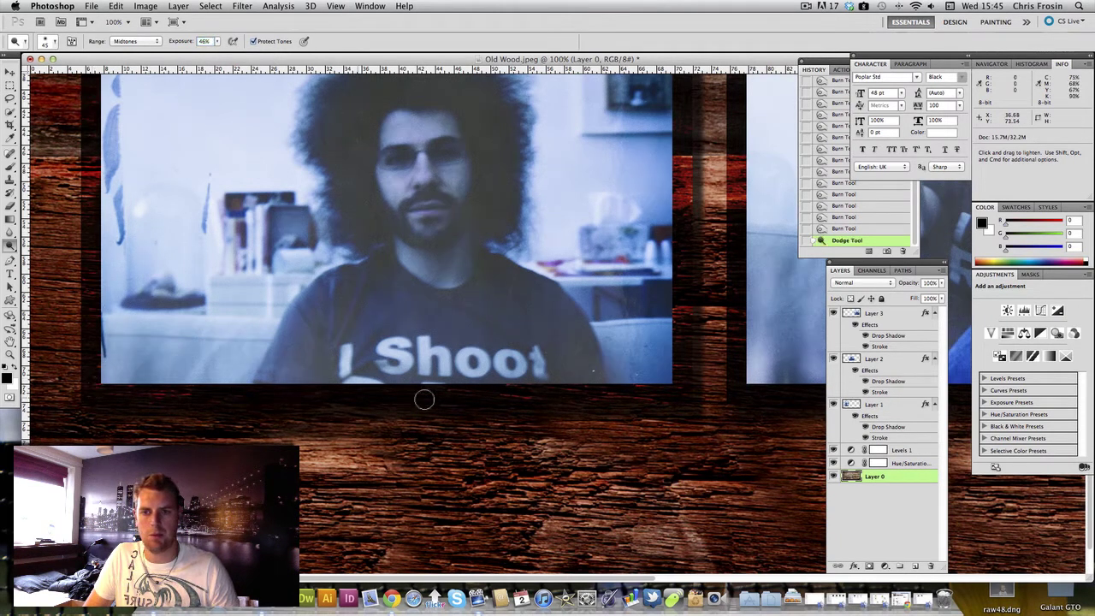
left_click(667, 386, "alt")
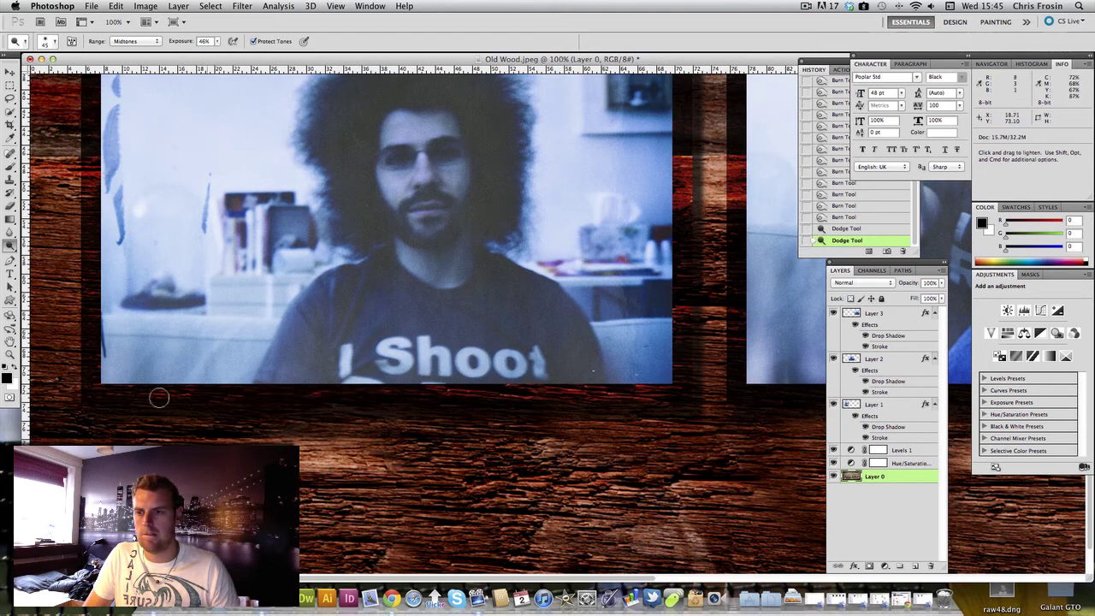
left_click_drag(94, 385, 86, 185)
left_click(674, 381)
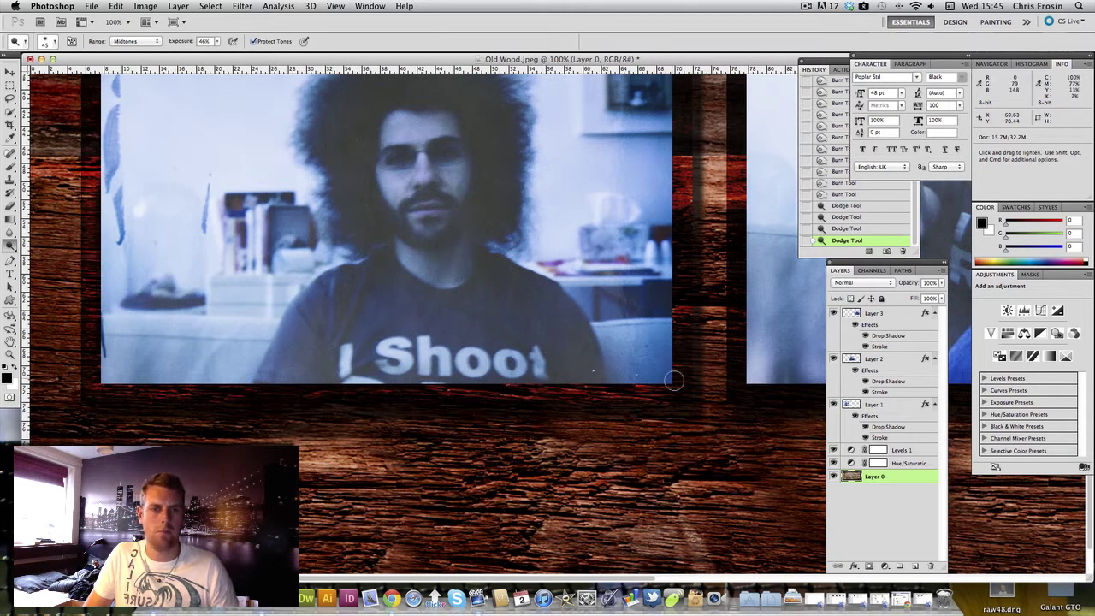
left_click_drag(679, 210, 681, 156)
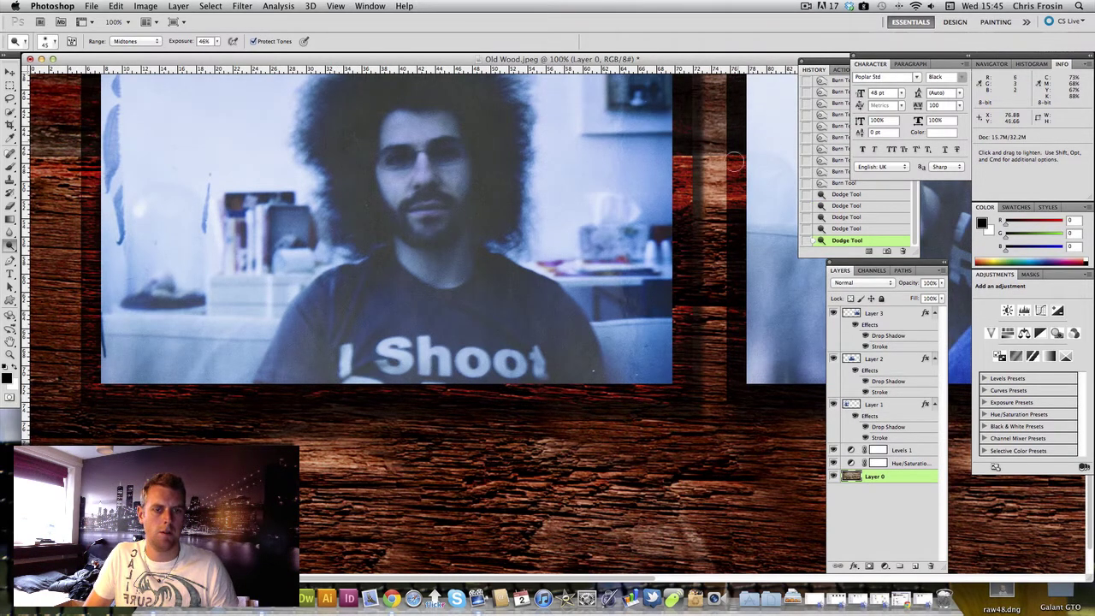
Dodge the wood below and beside the second photo.
left_click_drag(679, 396, 426, 386)
mouse_move(811, 378)
left_mouse_down()
mouse_move(481, 382)
mouse_move(750, 376)
mouse_move(654, 386)
left_mouse_up()
scroll(654, 386, "right", 10)
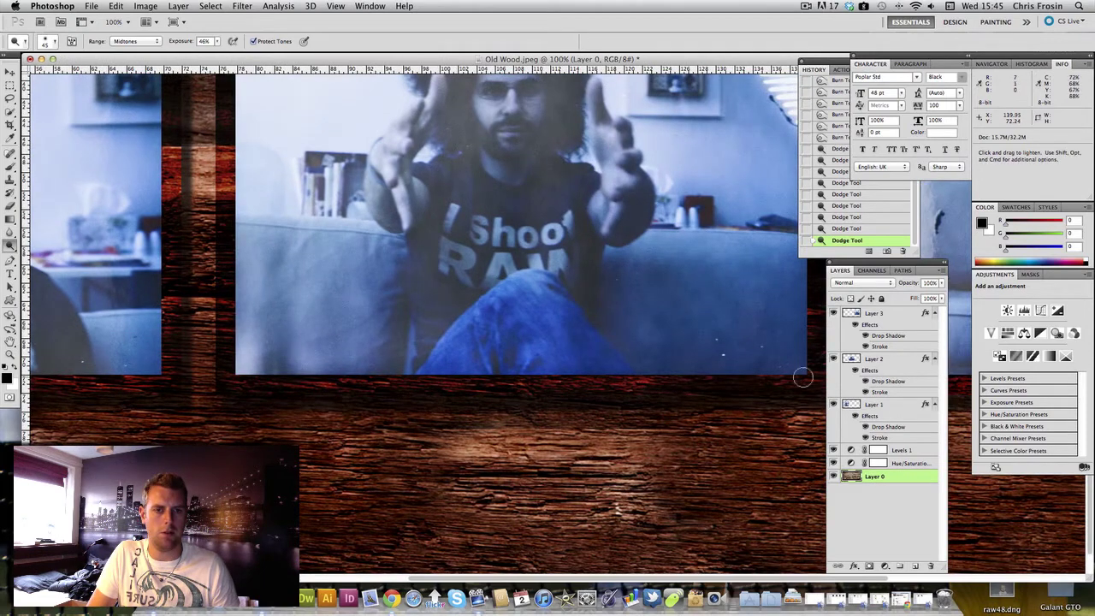
scroll(698, 366, "up", 10)
scroll(344, 208, "up", 2)
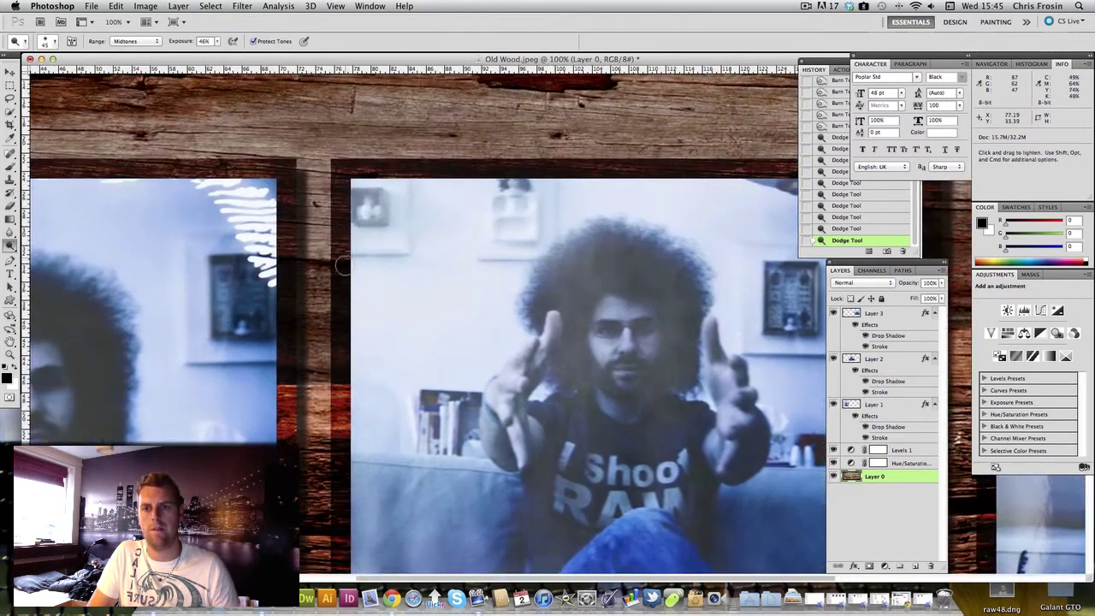
mouse_move(283, 364)
left_mouse_down()
mouse_move(284, 258)
mouse_move(351, 284)
left_mouse_up()
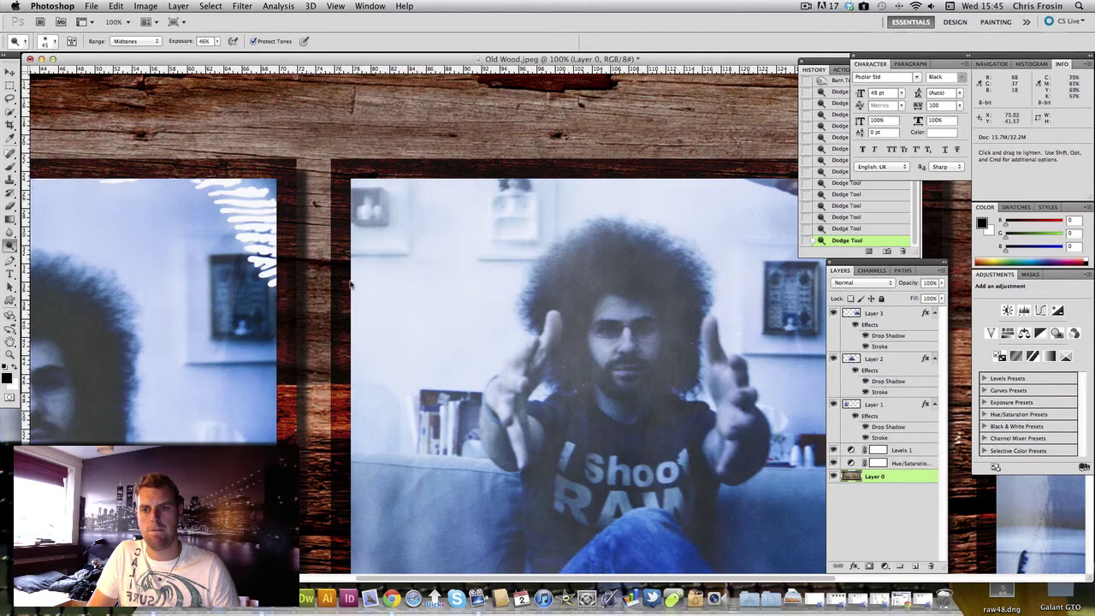
scroll(642, 288, "right", 10)
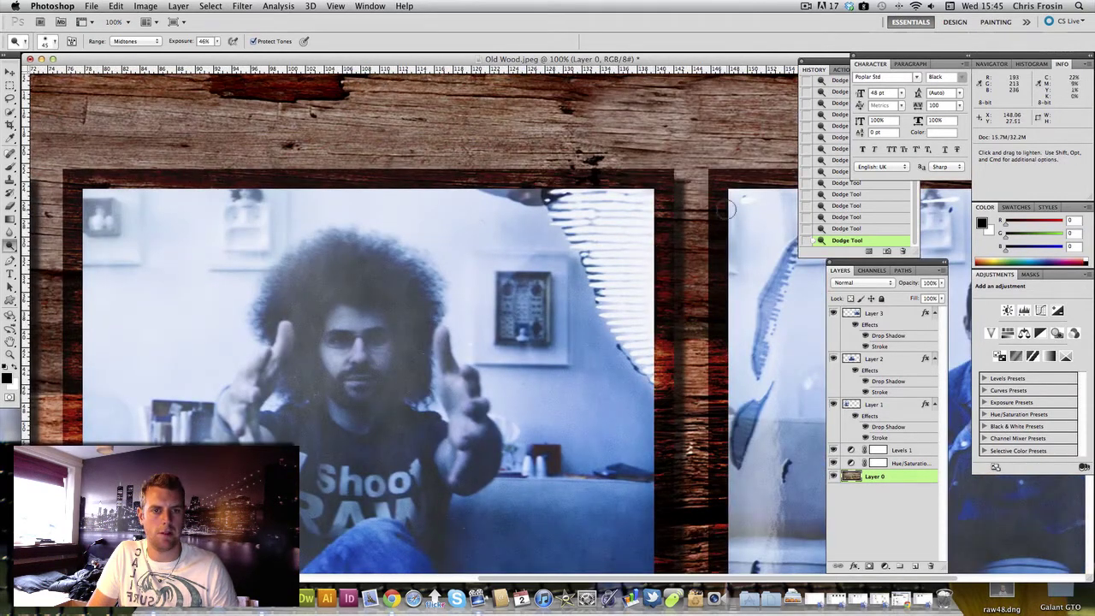
left_click_drag(752, 389, 494, 251)
Zoom out to see all three framed photos, enlarge the document window, and select Layer 3.
key("super+minus")
key("super+minus")
key("super+minus")
key("super+minus")
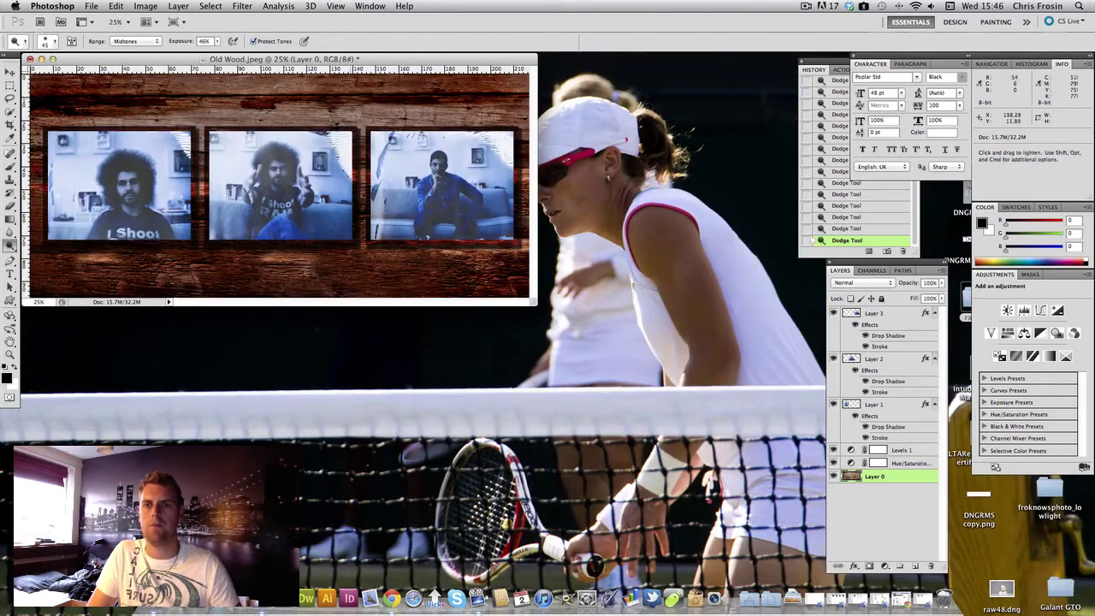
left_click_drag(387, 59, 410, 83)
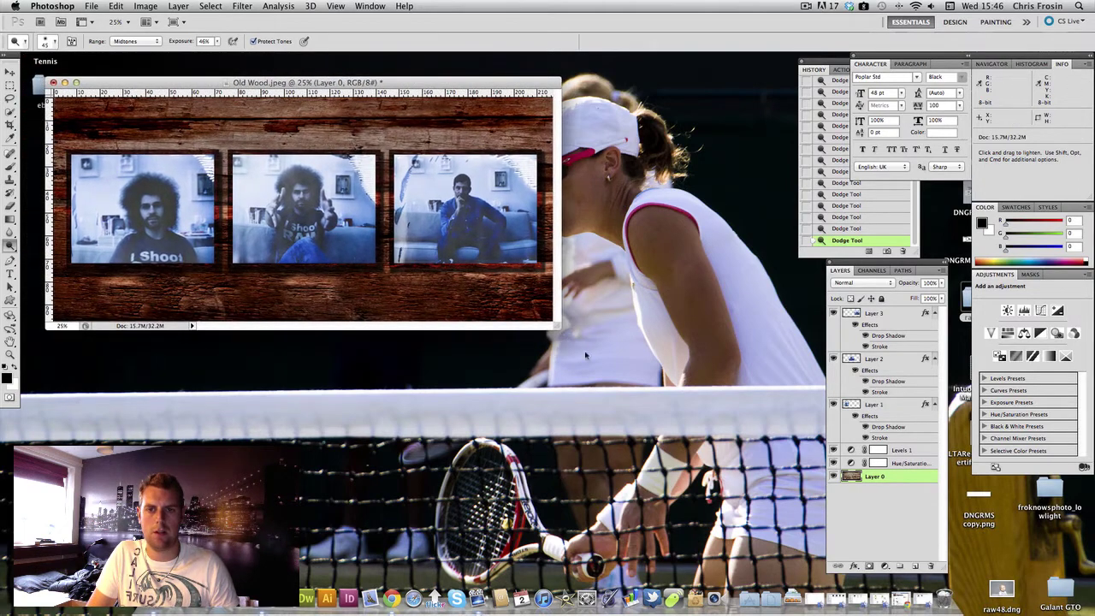
left_click_drag(559, 325, 621, 386)
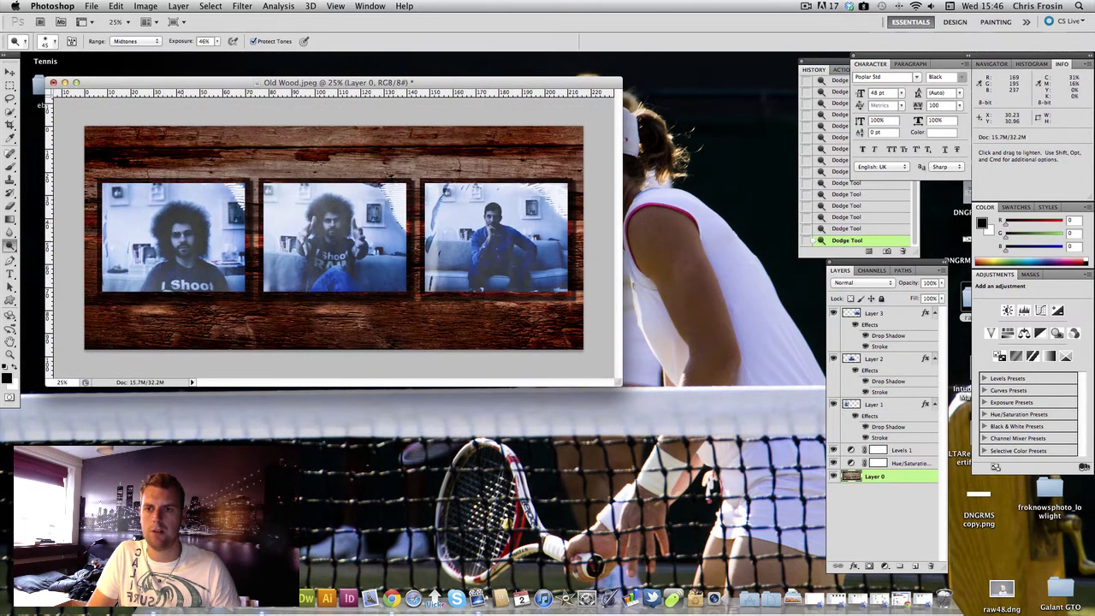
left_click(855, 315)
Apply Levels to the Layer 3 photo, deepening its shadows and lowering white output to 246.
left_click(147, 6)
mouse_move(177, 39)
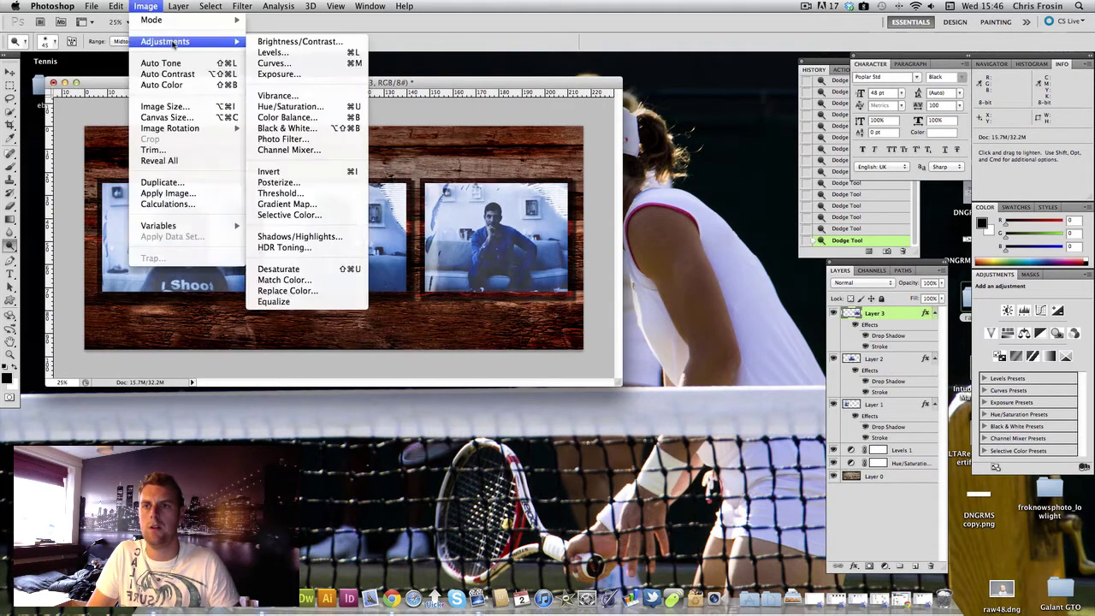
left_click(294, 54)
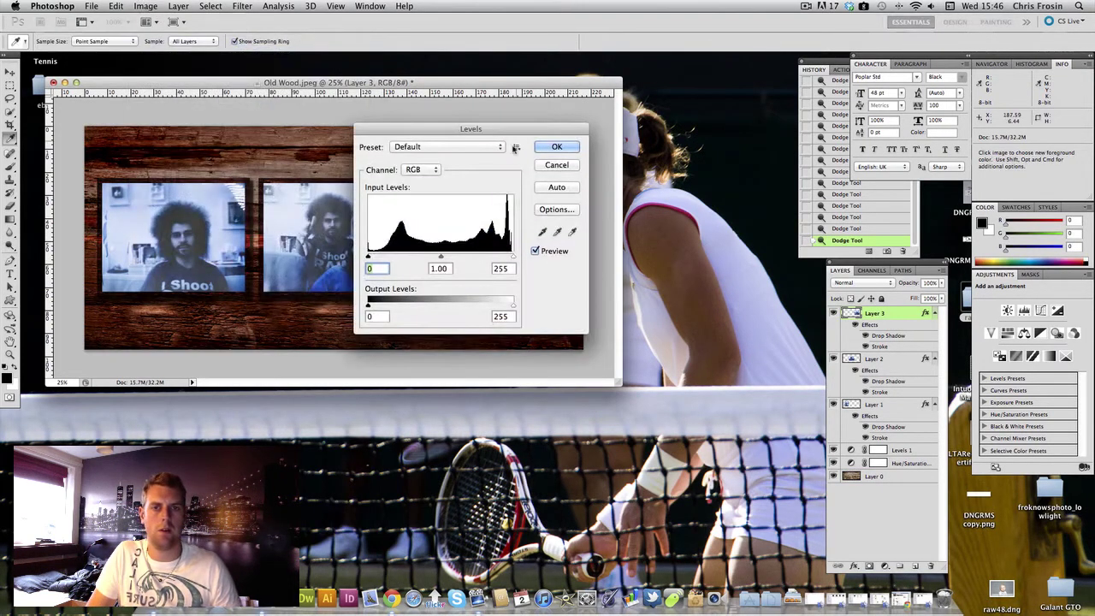
left_click_drag(548, 129, 803, 323)
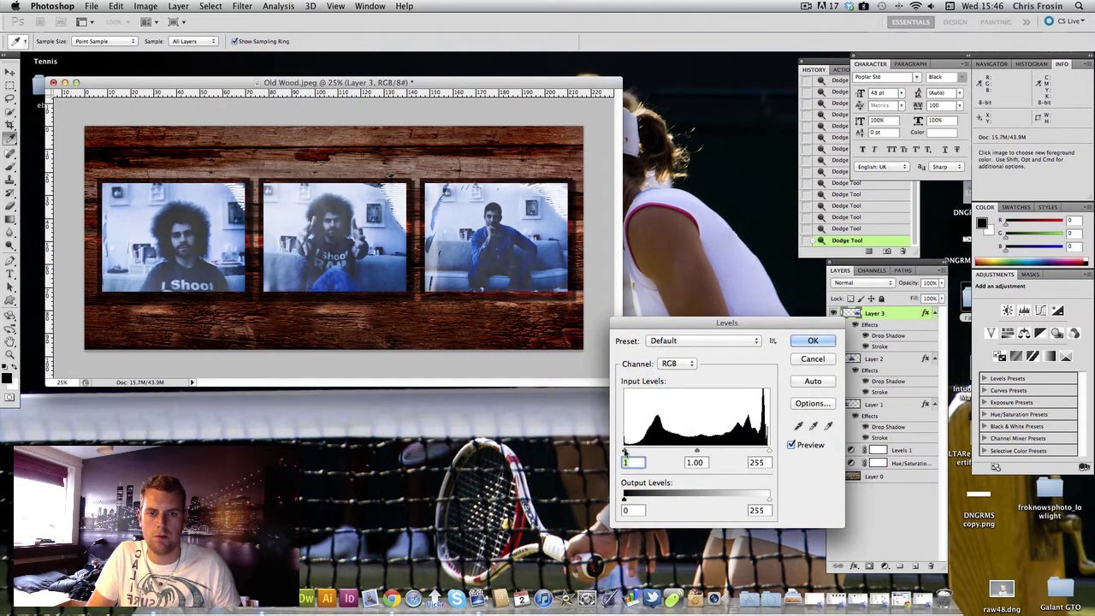
left_click_drag(624, 450, 635, 450)
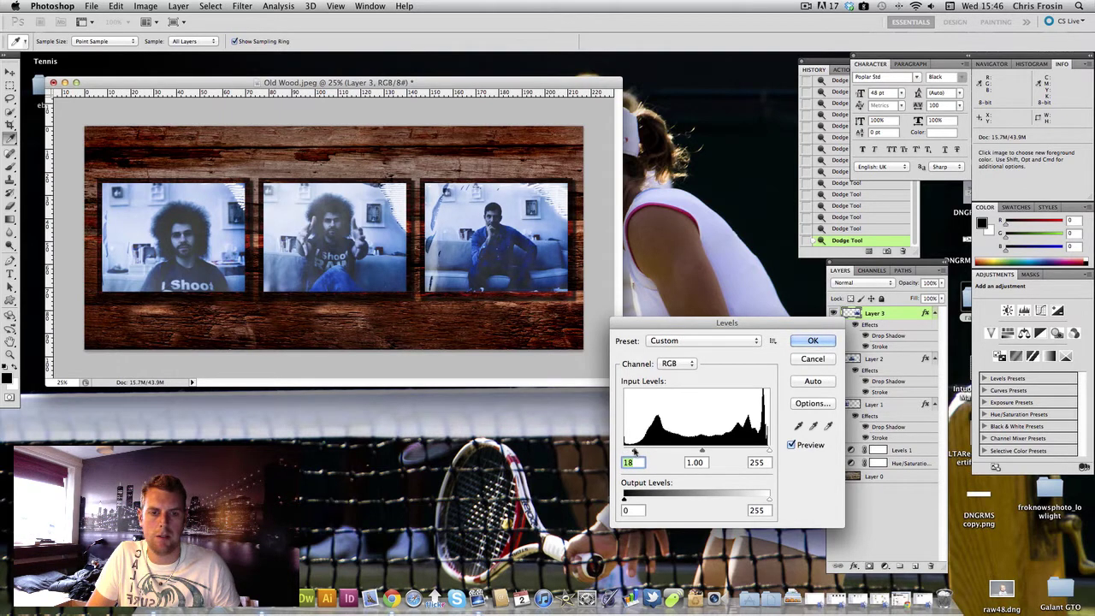
left_click(763, 501)
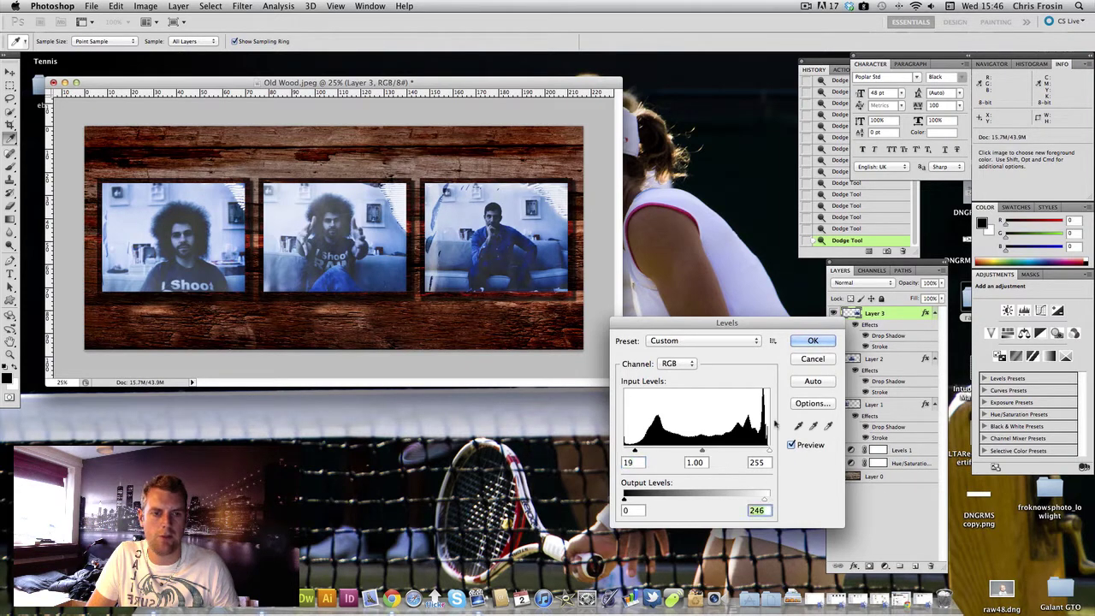
left_click(812, 341)
Select Layer 2 and apply Levels that slightly deepen its photo's shadows.
left_click(883, 360)
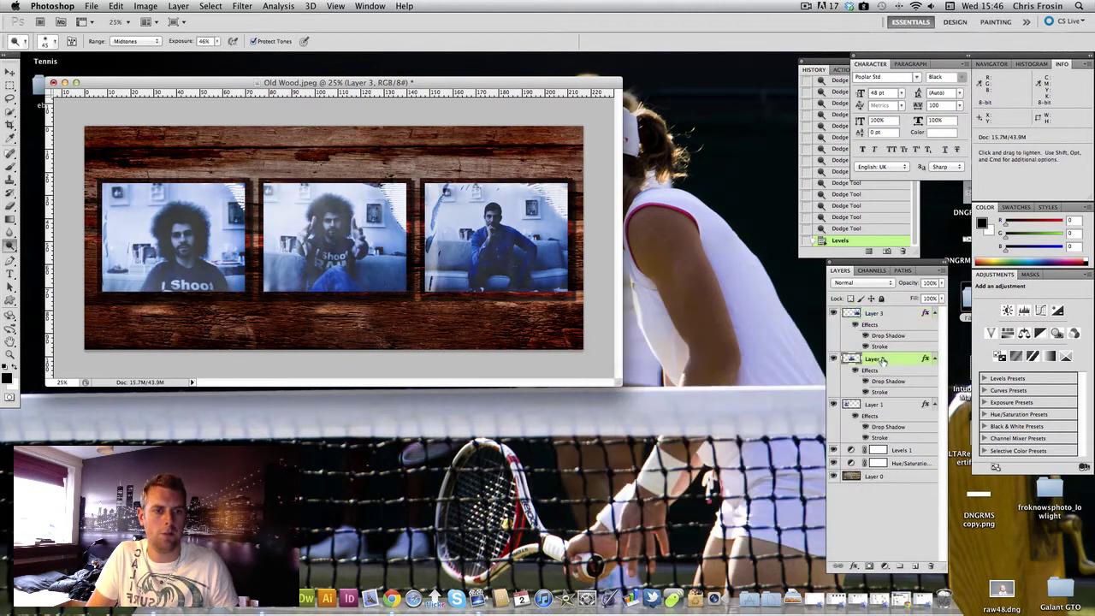
left_click(145, 6)
mouse_move(171, 41)
left_click(271, 52)
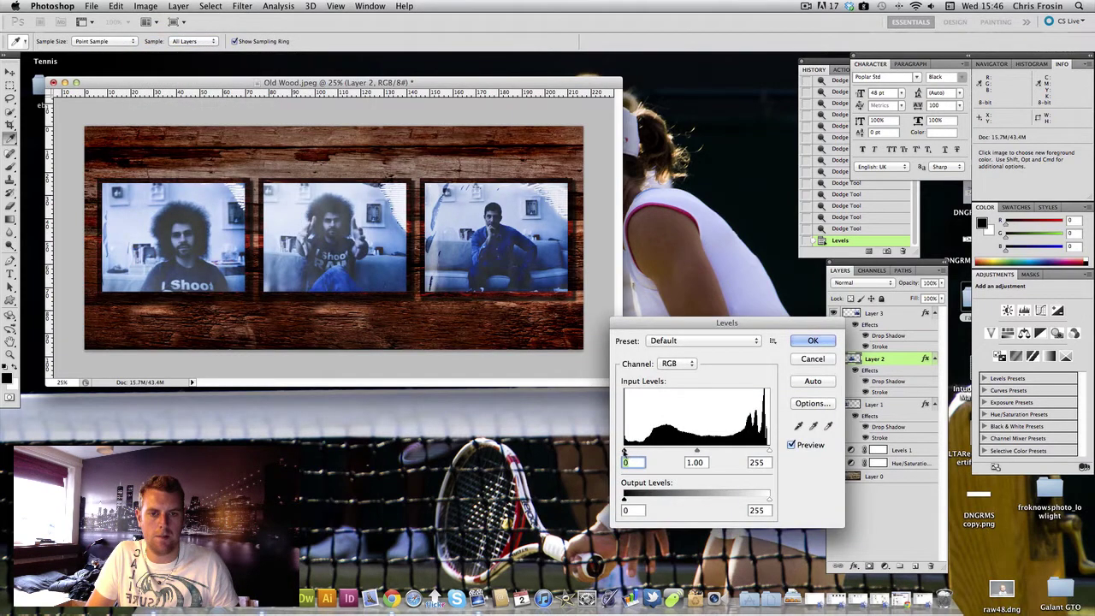
left_click_drag(625, 451, 630, 452)
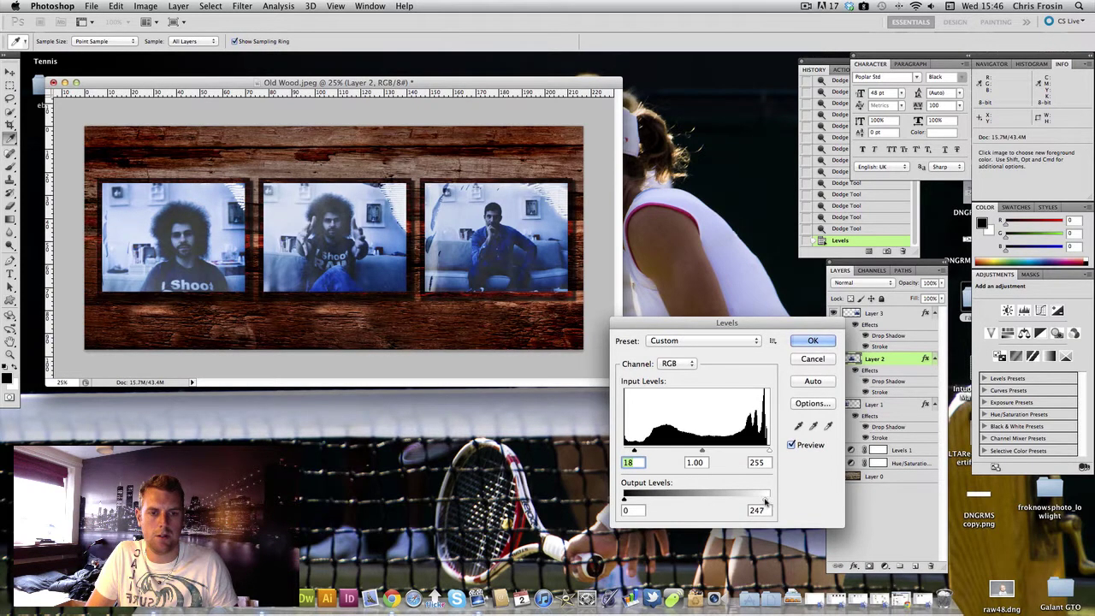
left_click(795, 341)
Select Layer 1 and apply Levels with input black 18 and output white 246.
left_click(872, 404)
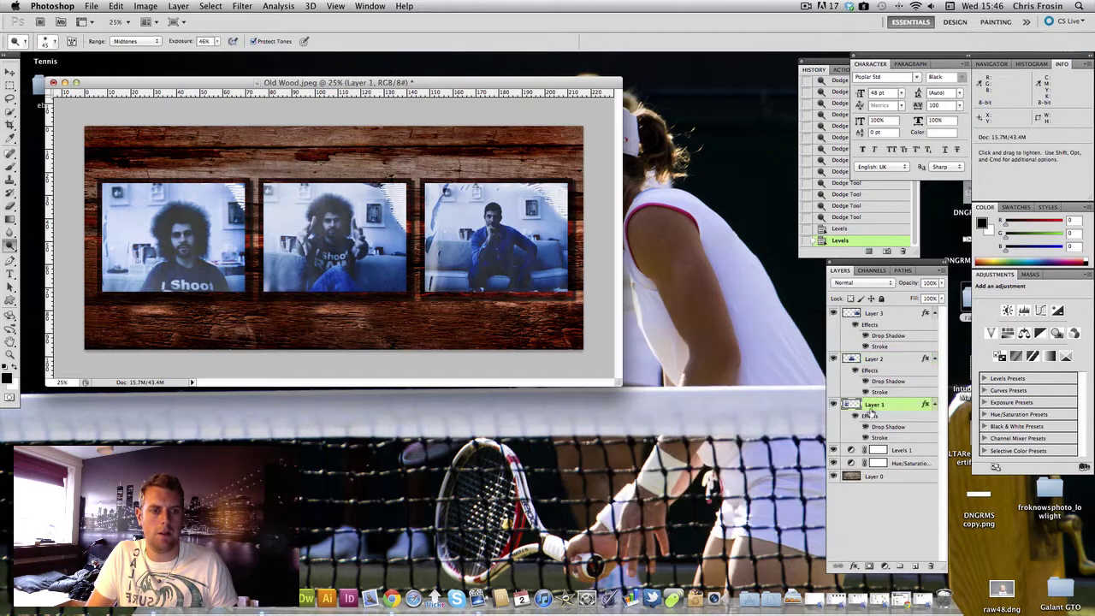
left_click(116, 6)
mouse_move(145, 6)
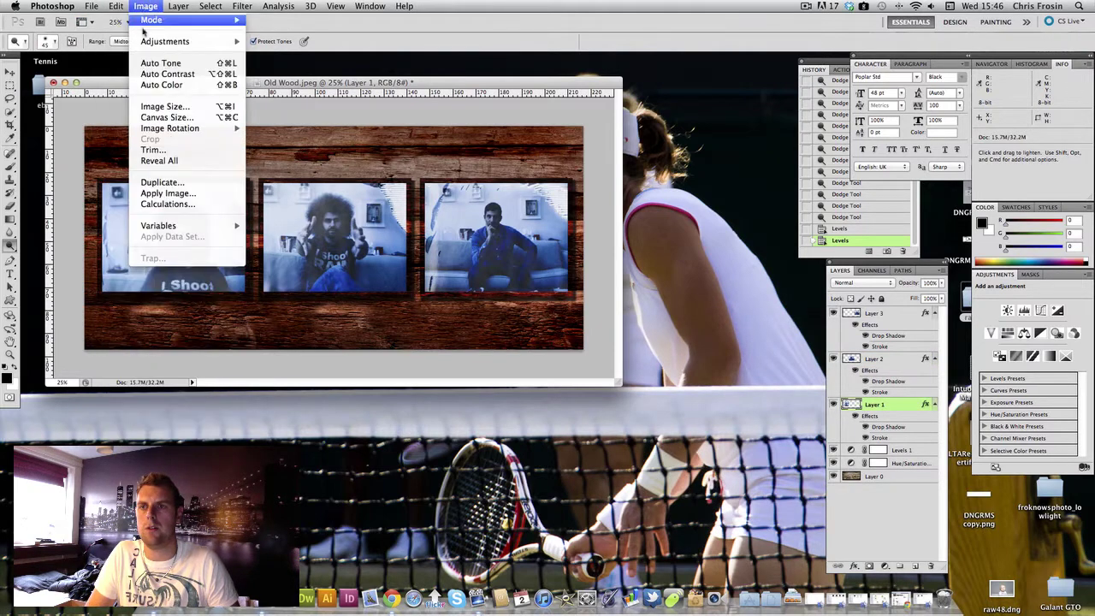
mouse_move(184, 41)
left_click(272, 52)
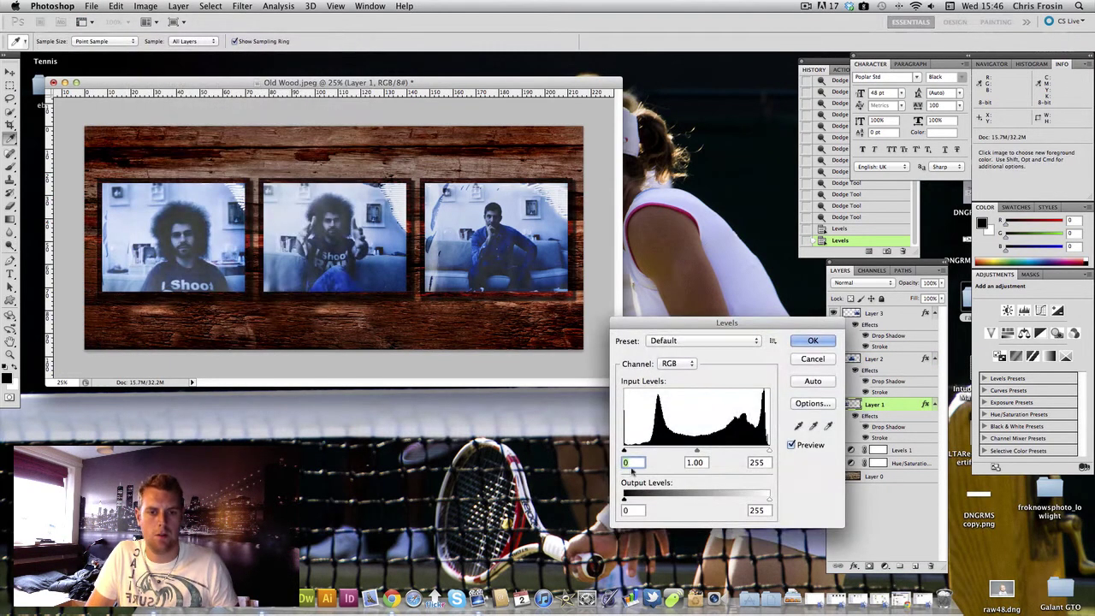
left_click_drag(624, 451, 637, 457)
left_click_drag(771, 500, 764, 502)
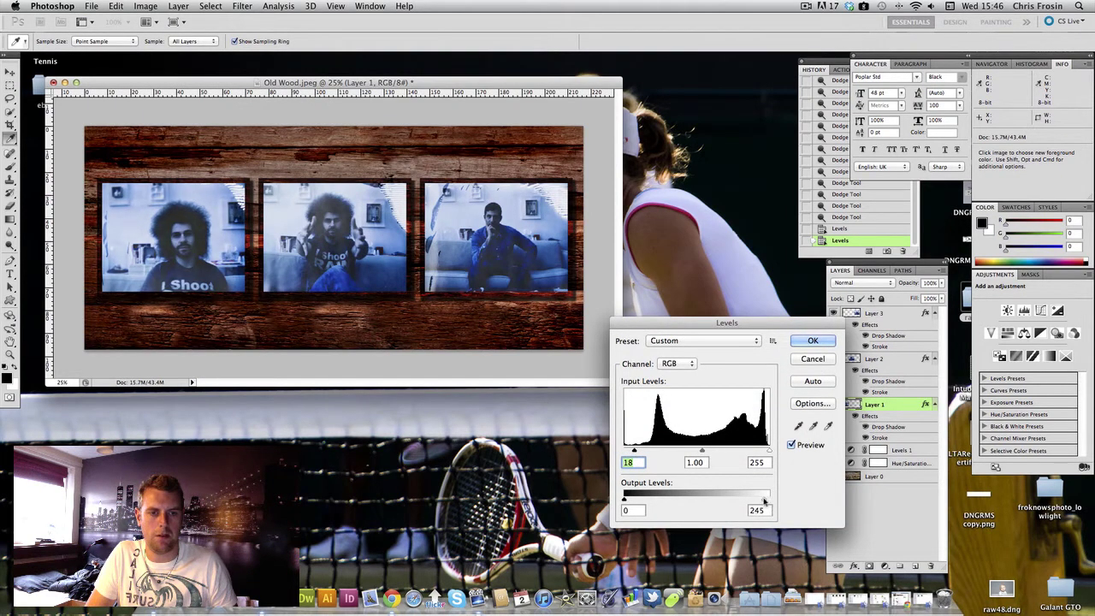
left_click(813, 340)
left_click_drag(433, 86, 437, 88)
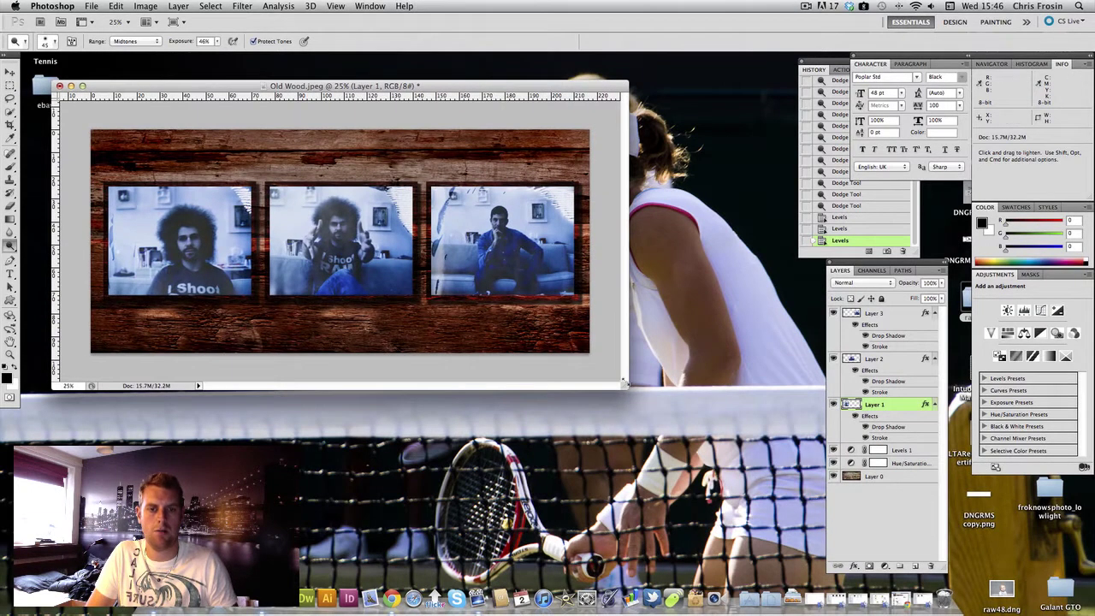
left_click_drag(621, 385, 753, 508)
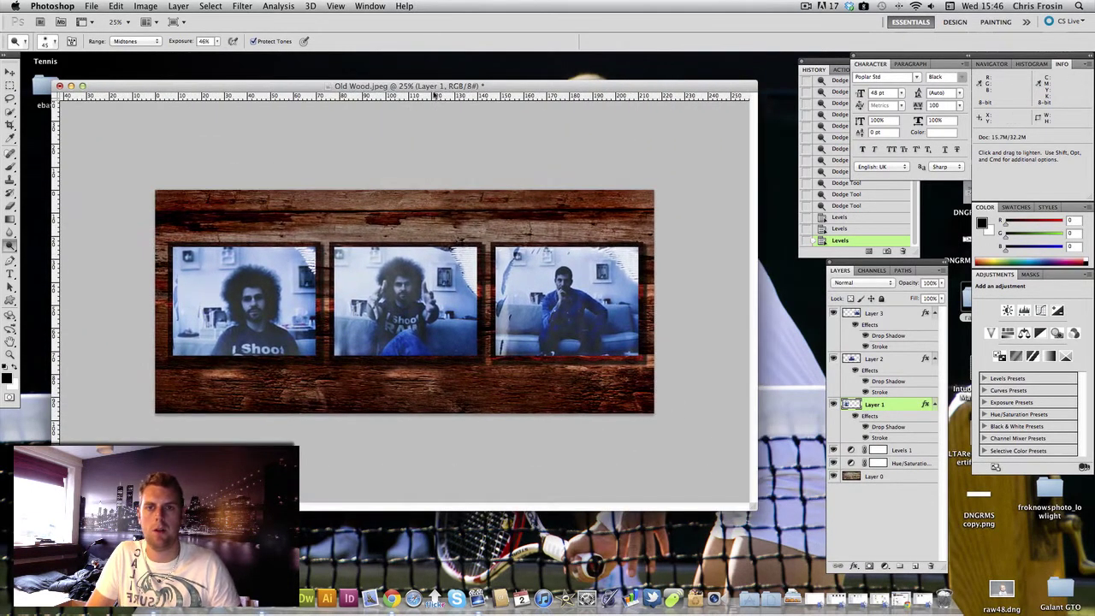
left_click_drag(436, 89, 438, 96)
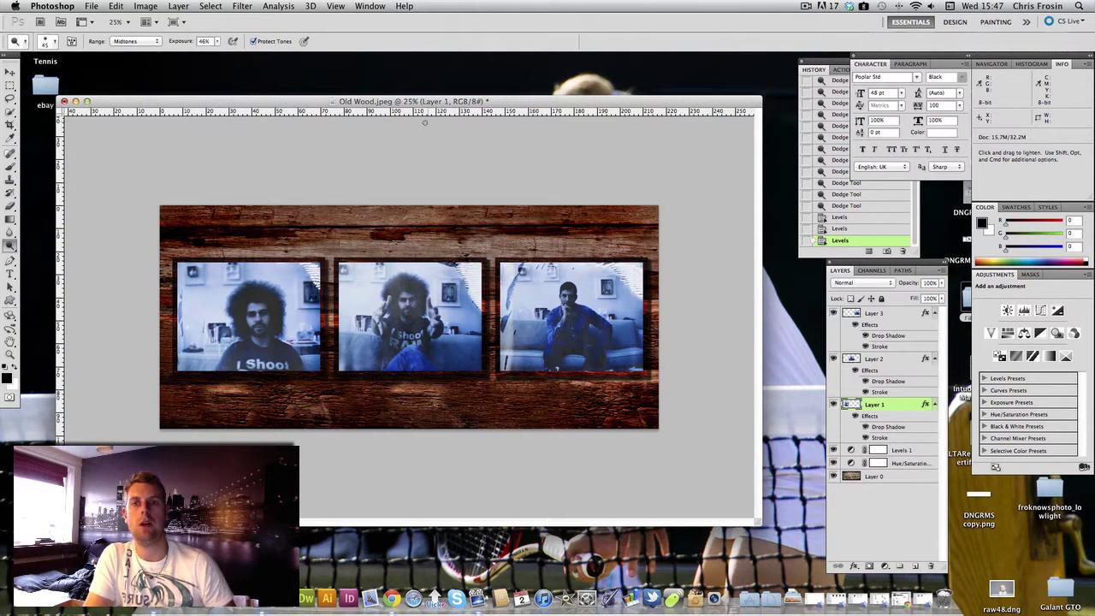
left_click_drag(428, 103, 400, 66)
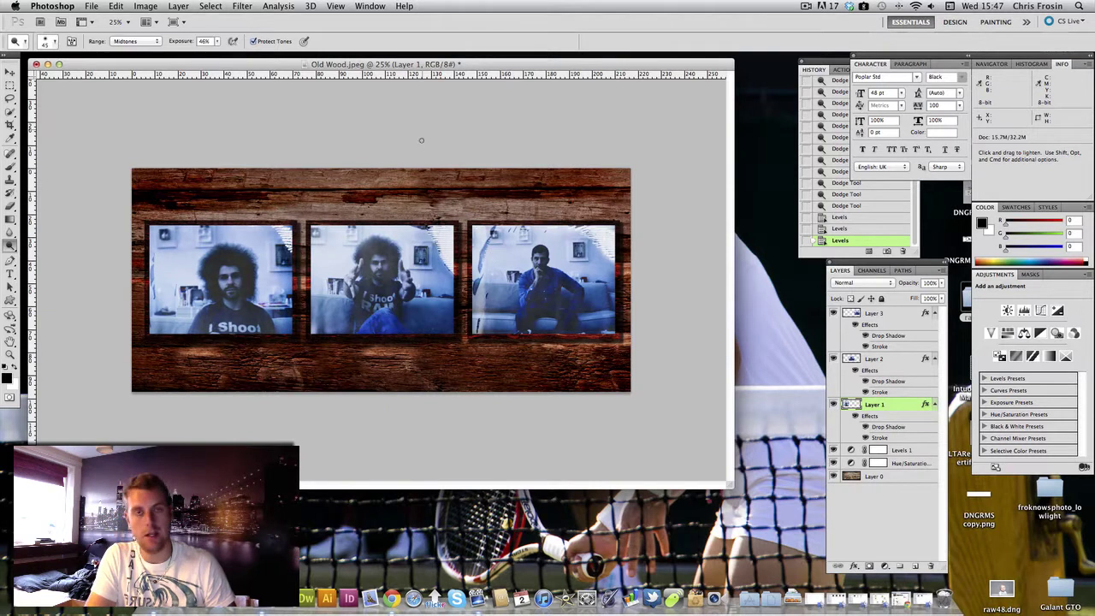
left_click_drag(453, 66, 452, 64)
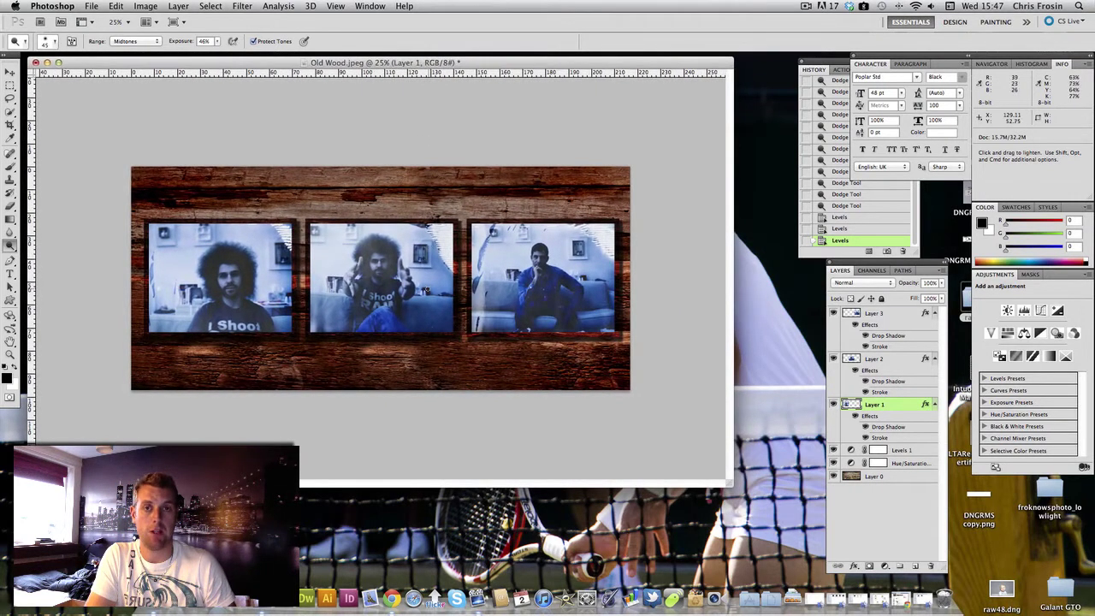